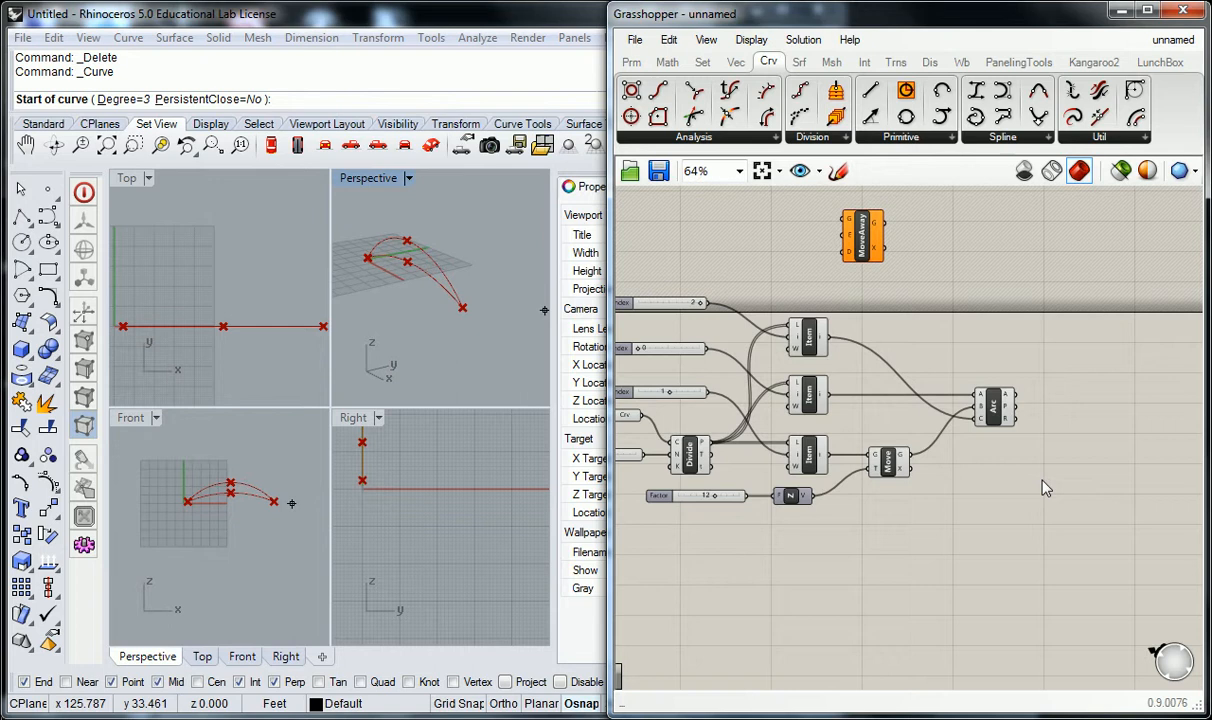
Cancel the pending curve command and maximize the Perspective viewport
right_click_drag(1043, 488, 863, 470)
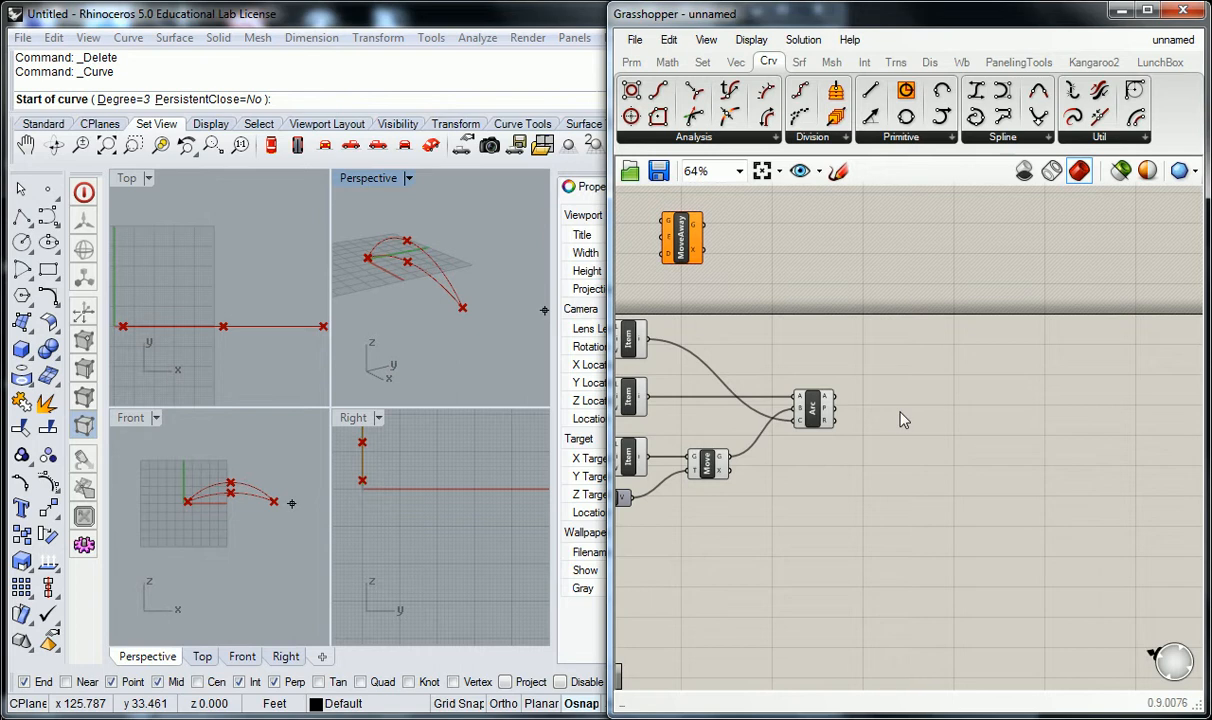
scroll(893, 420, "up", 1)
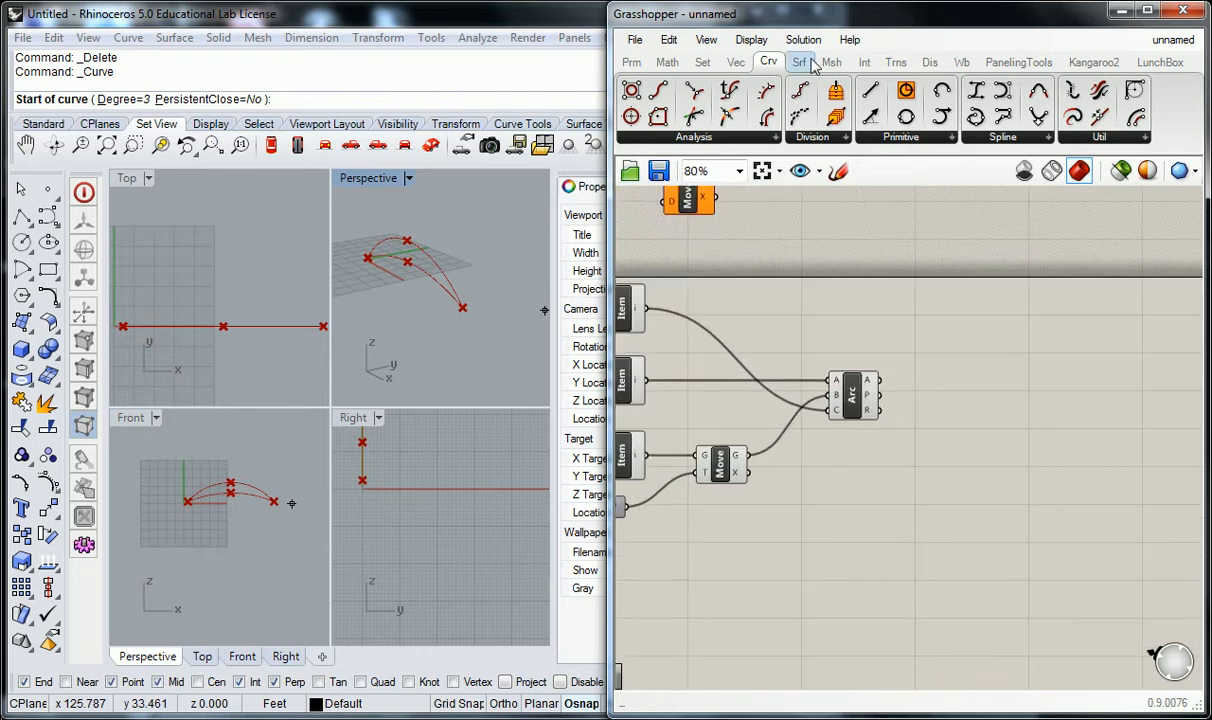
right_click_drag(363, 308, 455, 302)
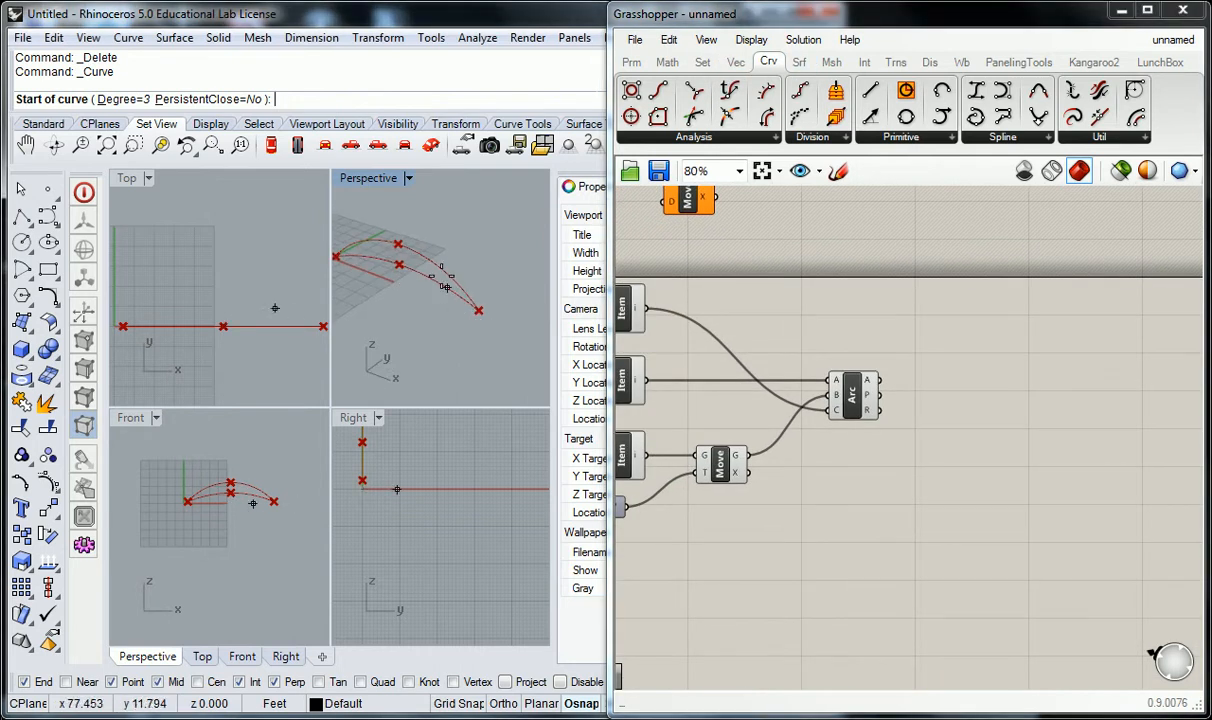
key("Escape")
double_click(368, 178)
right_click_drag(280, 346, 398, 395)
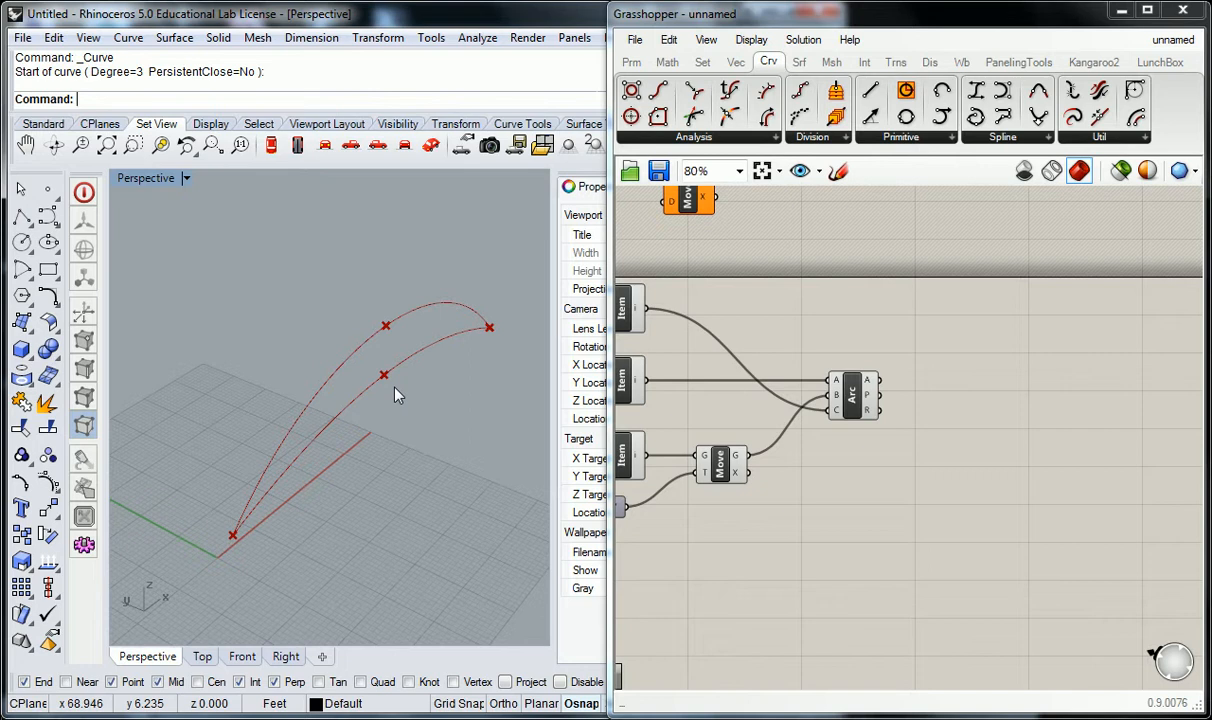
Examine the base curve and the three-point arc above it from several angles, selecting and deselecting the lower curve
right_click_drag(395, 393, 312, 380)
left_click(341, 352)
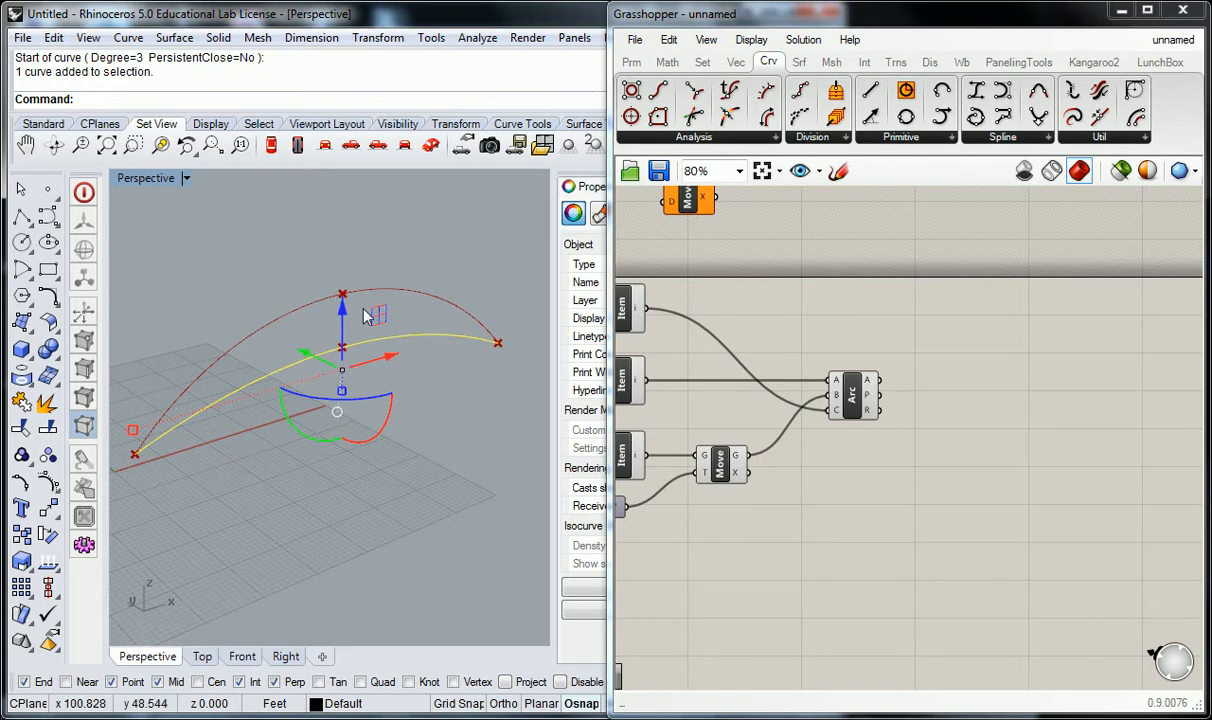
right_click_drag(266, 350, 343, 400, "shift")
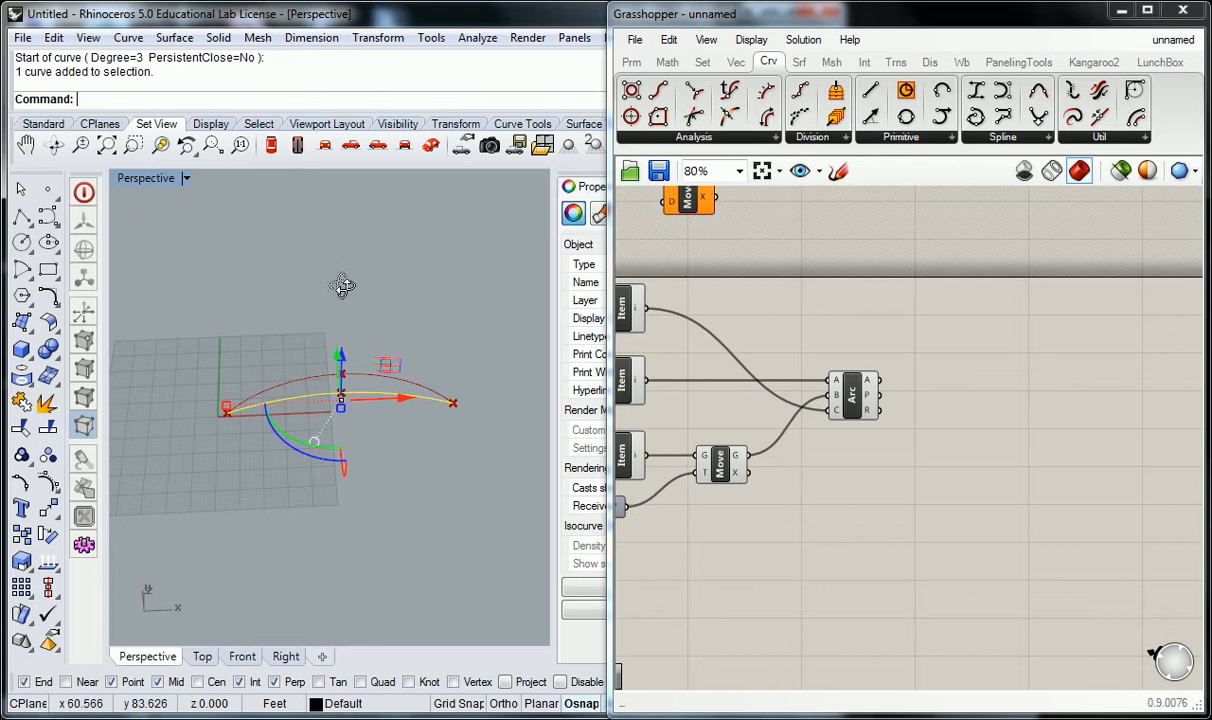
right_click_drag(340, 296, 322, 407)
right_click(306, 388)
key("Escape")
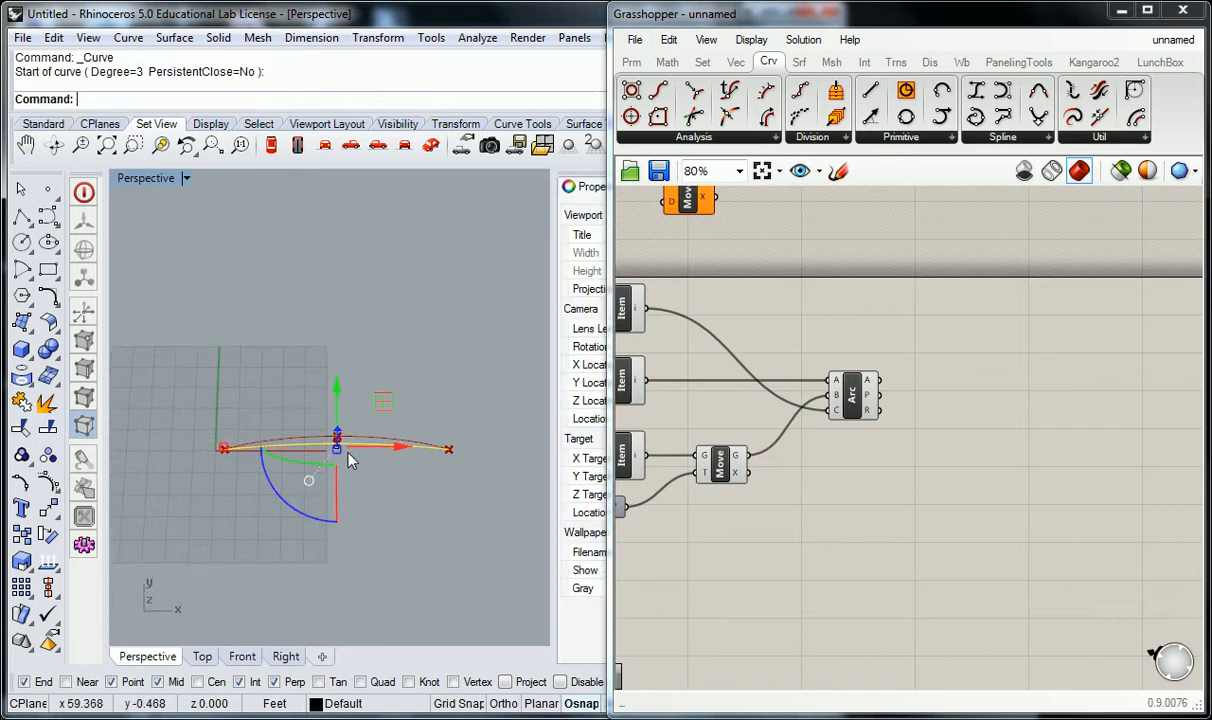
left_click_drag(297, 509, 309, 514)
left_click(420, 512)
right_click_drag(420, 512, 410, 276)
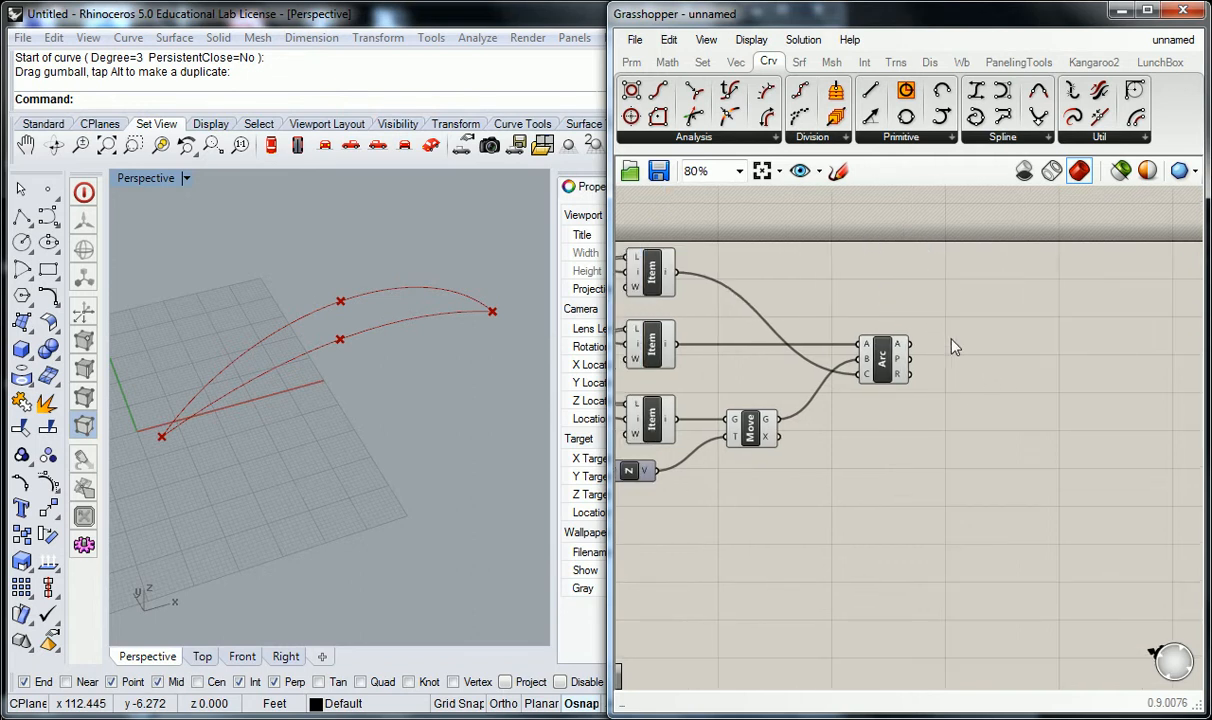
Examine the Arc 3Pt component, its incoming wires and the arc it produces in the viewport
scroll(952, 347, "down", 3)
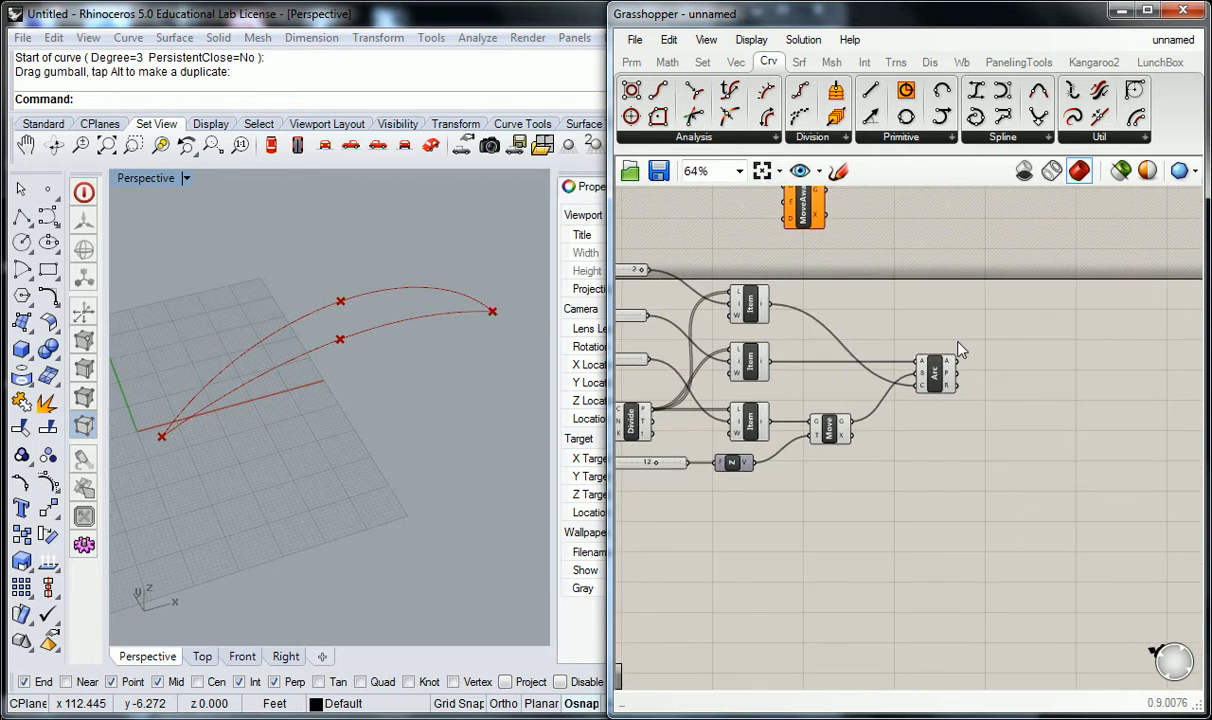
right_click(884, 309)
left_click(877, 313)
right_click_drag(851, 316, 920, 302)
scroll(890, 300, "up", 1)
left_click(1018, 408)
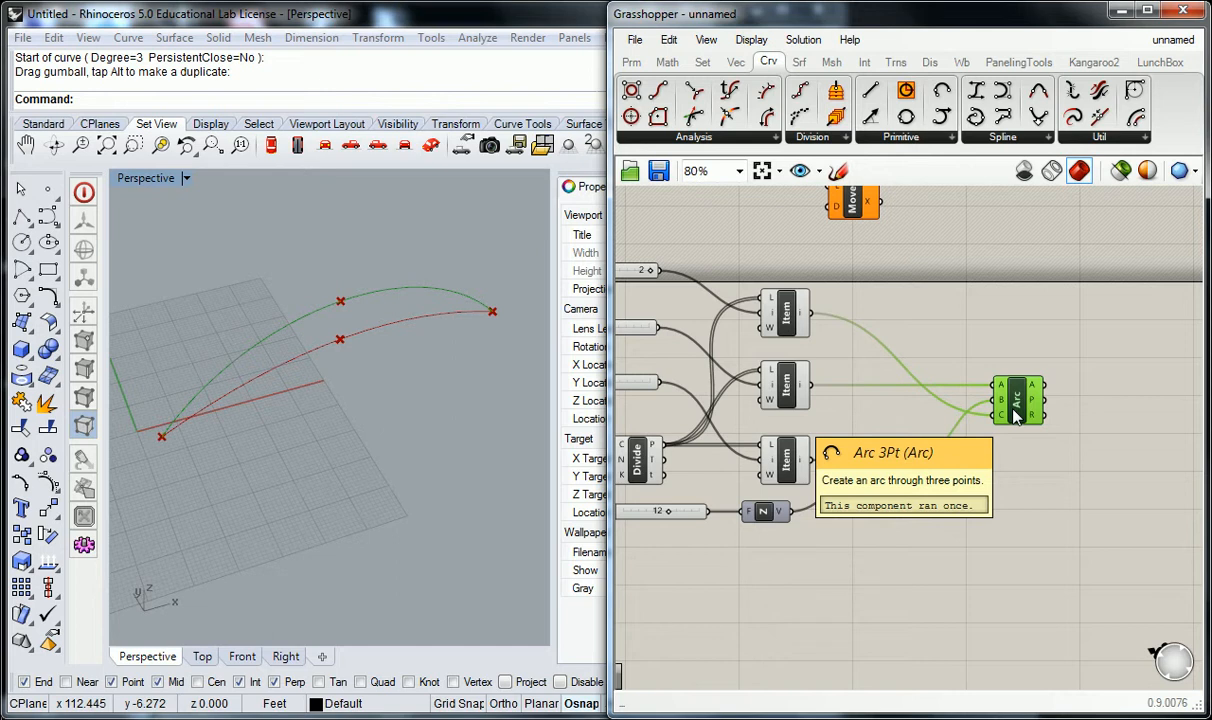
left_click(1026, 329)
right_click_drag(1026, 327, 932, 322)
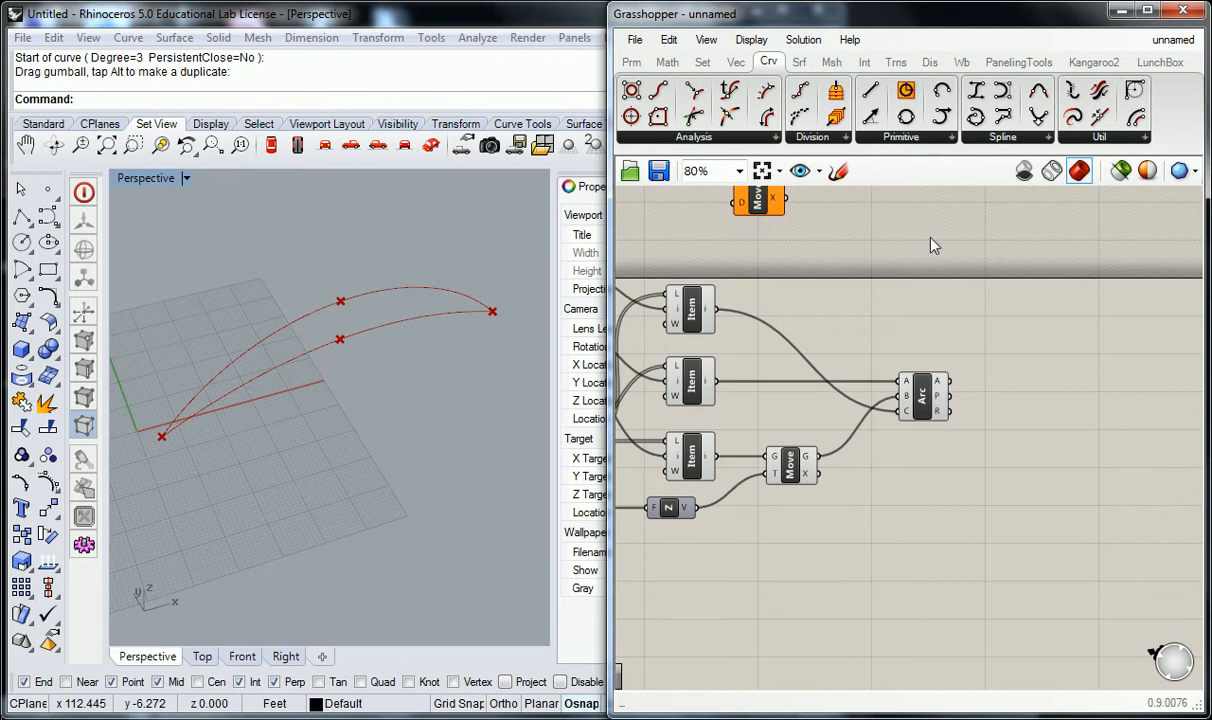
Place an Evaluate Surface component and a Surface Closest Point component on the canvas beyond the Arc component
left_click(799, 62)
left_click(786, 139)
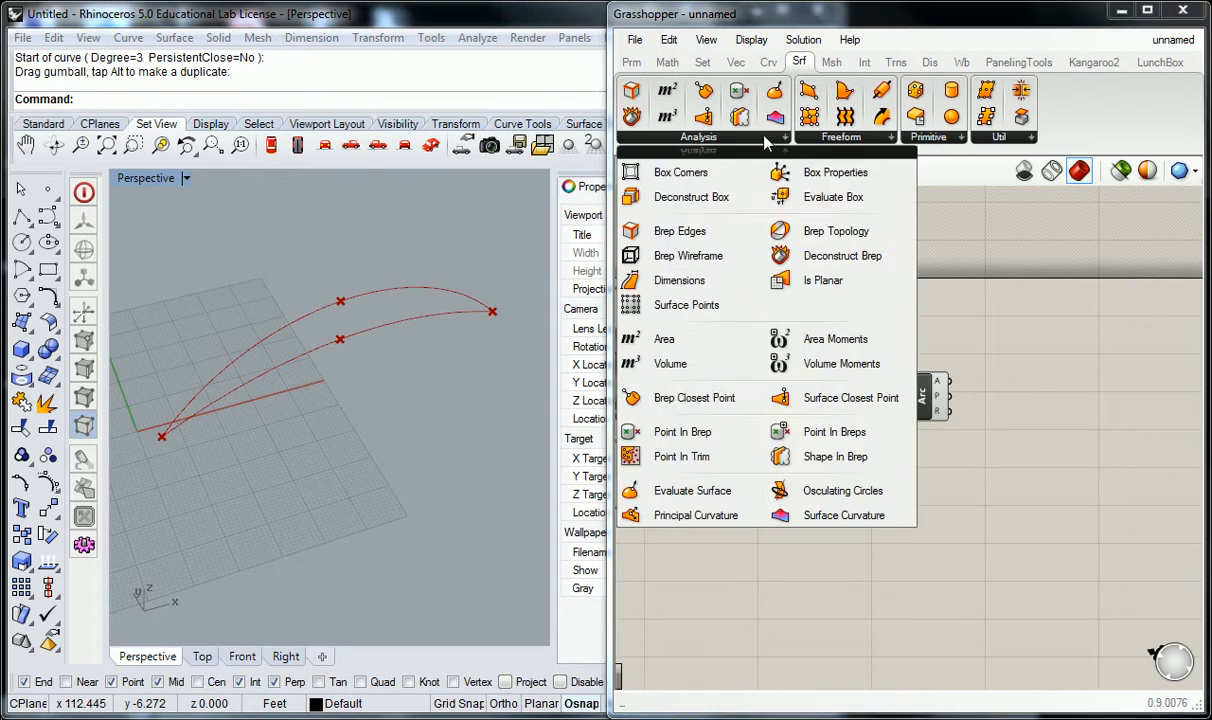
left_click_drag(800, 489, 1020, 501)
left_click(1034, 496)
right_click_drag(1071, 496, 852, 457)
left_click(722, 138)
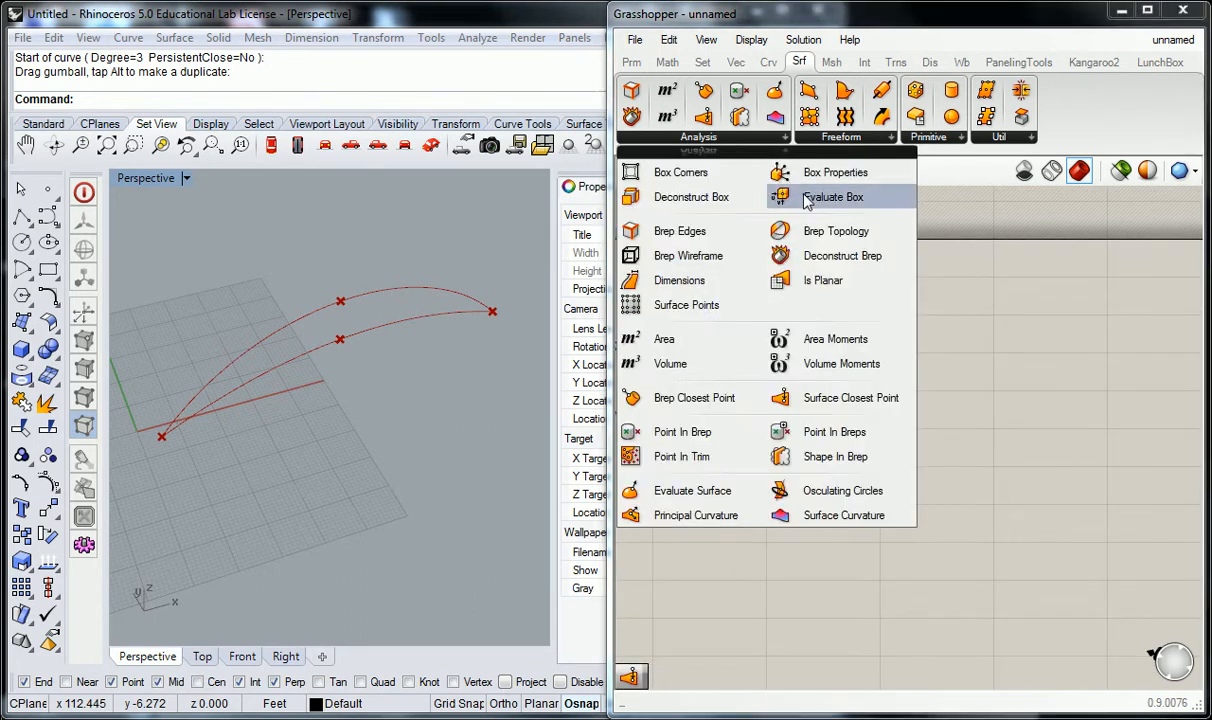
left_click(851, 399)
left_click(906, 463)
Arrange the two surface components and connect Surface Closest Point's uvP output to Evaluate Surface's uv input
left_click_drag(815, 468, 960, 466)
left_click_drag(1002, 352, 880, 492)
left_click_drag(981, 439, 939, 384)
left_click(860, 352)
left_click_drag(855, 395, 847, 403)
Group the Surface Closest Point and Evaluate Surface components
left_click_drag(973, 284, 826, 464)
key("ctrl+g")
left_click(855, 306)
scroll(862, 412, "up", 2)
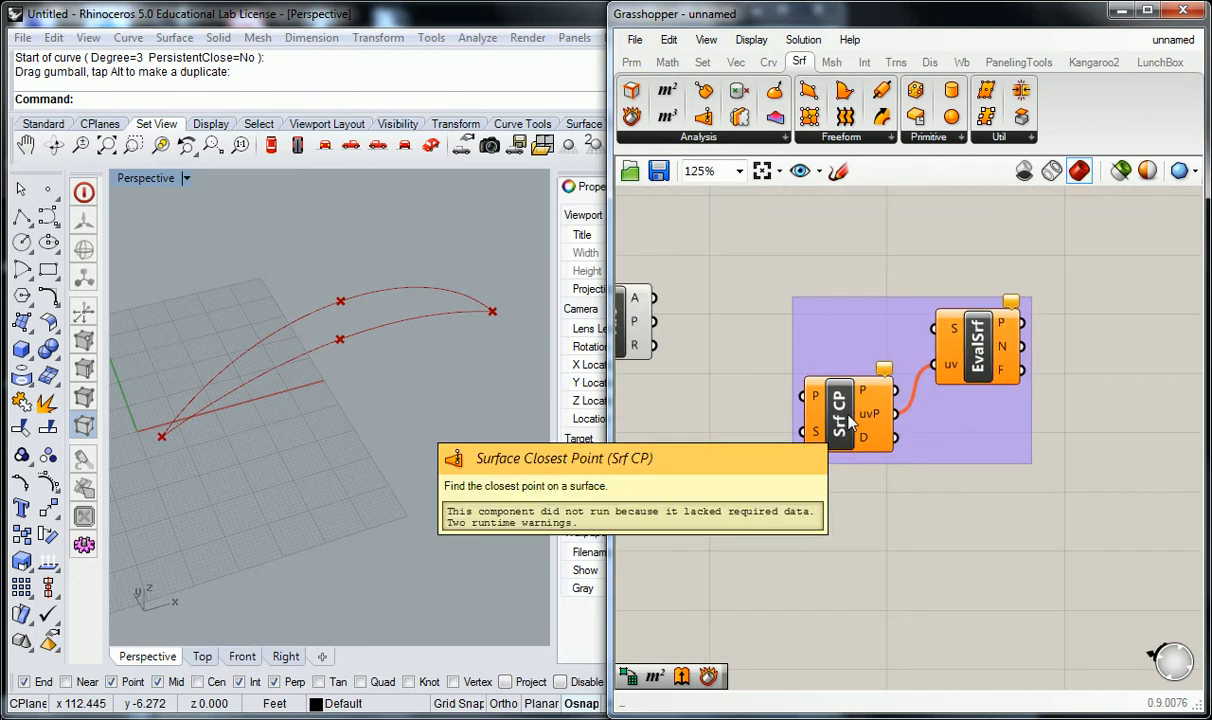
scroll(838, 257, "down", 4)
scroll(899, 335, "up", 2)
right_click_drag(778, 243, 923, 363)
scroll(963, 393, "up", 1)
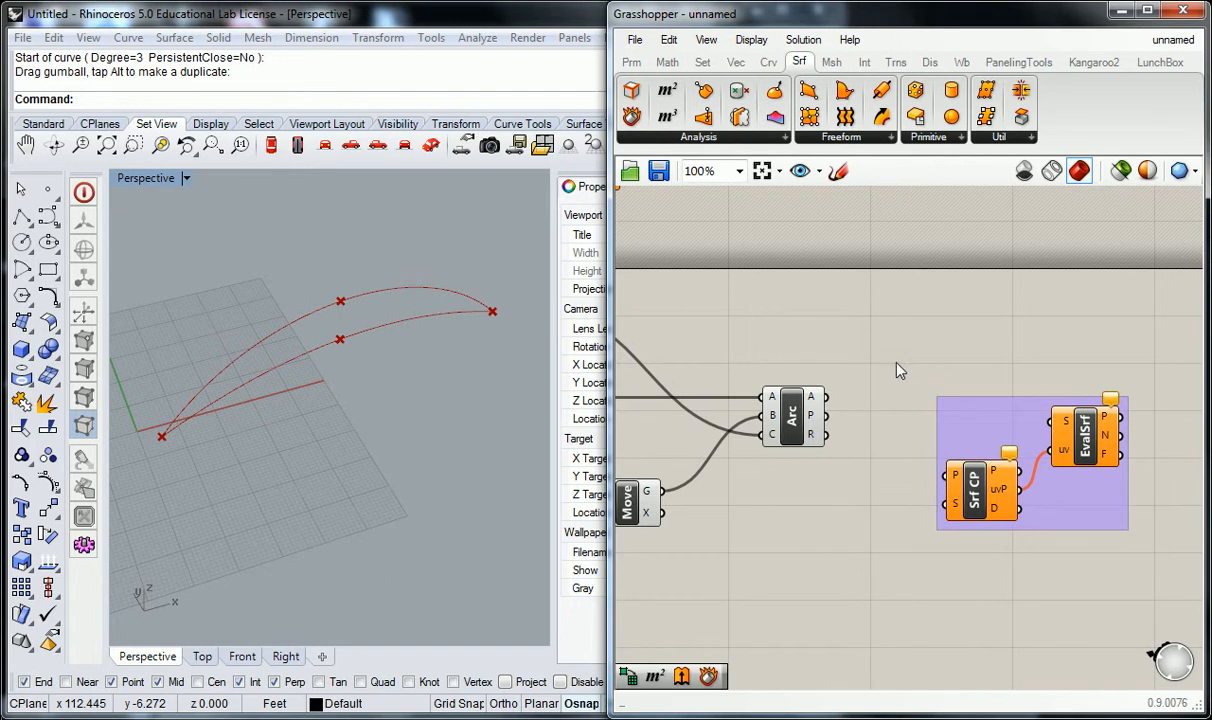
Try feeding the Arc component's A output into the S input of Surface Closest Point and undo the connection
mouse_move(955, 487)
left_click_drag(833, 404, 942, 508)
mouse_move(1012, 458)
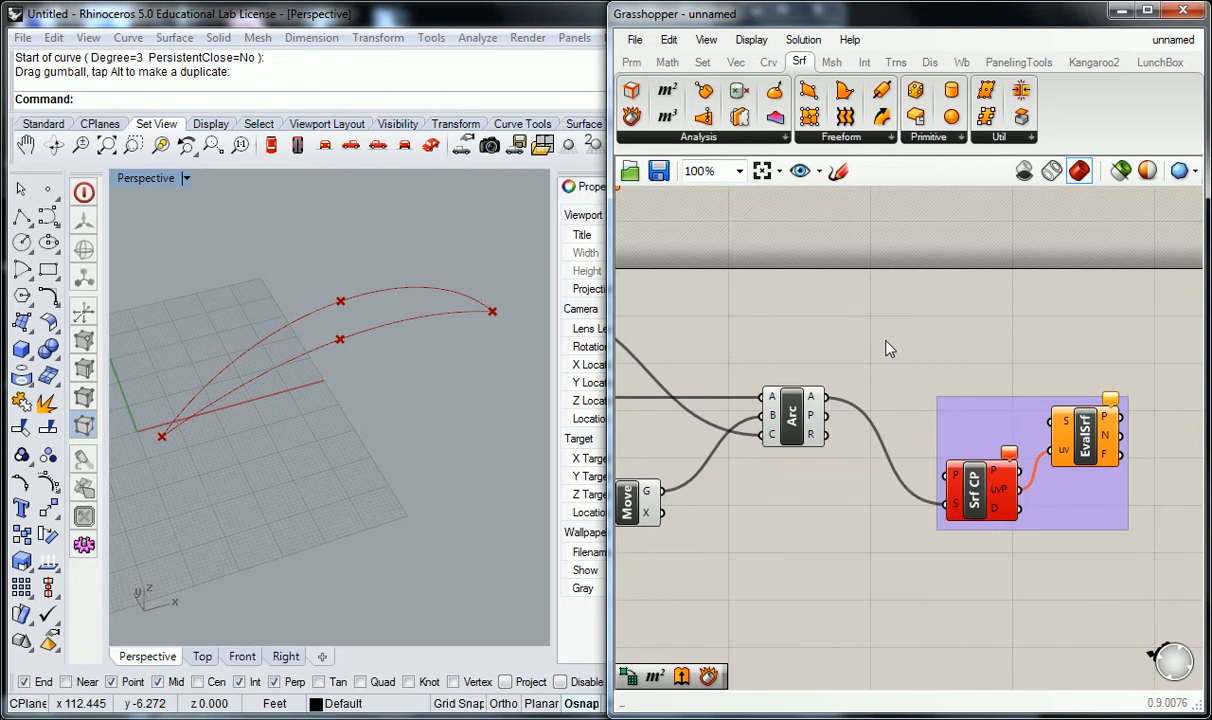
key("ctrl+z")
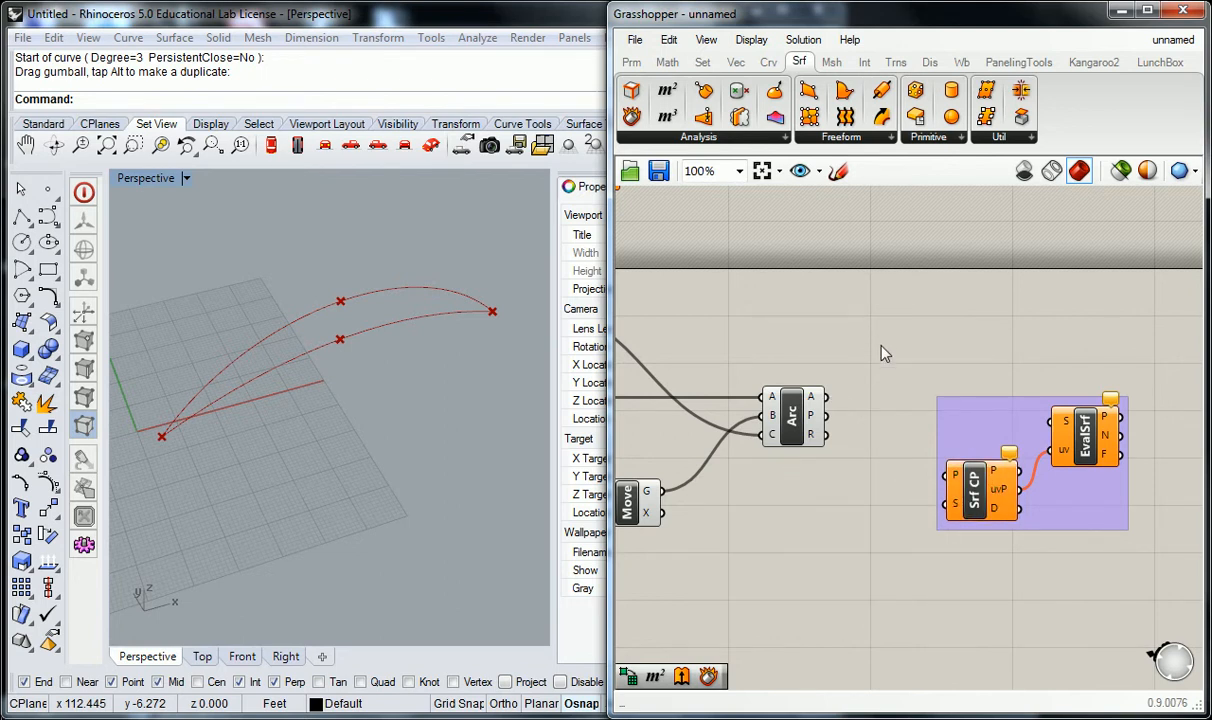
Add a Surface From Points component between Arc and the surface group, placed slightly below the Arc component
right_click_drag(882, 344, 849, 346)
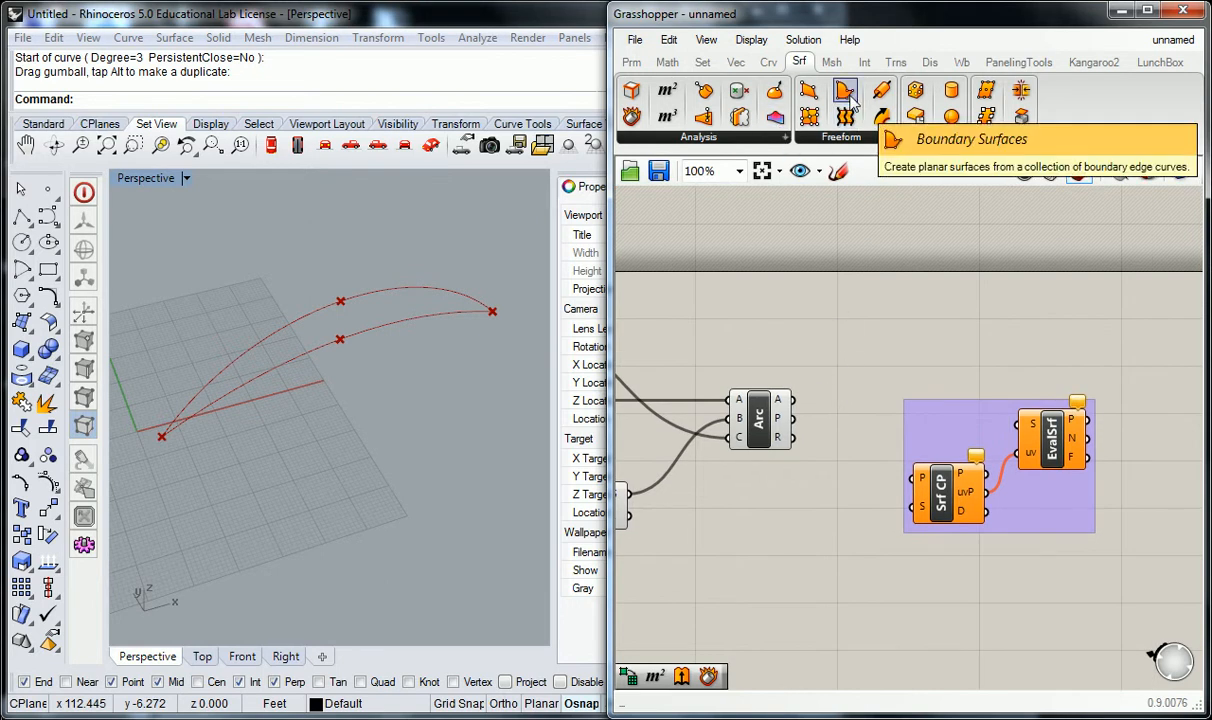
left_click(859, 139)
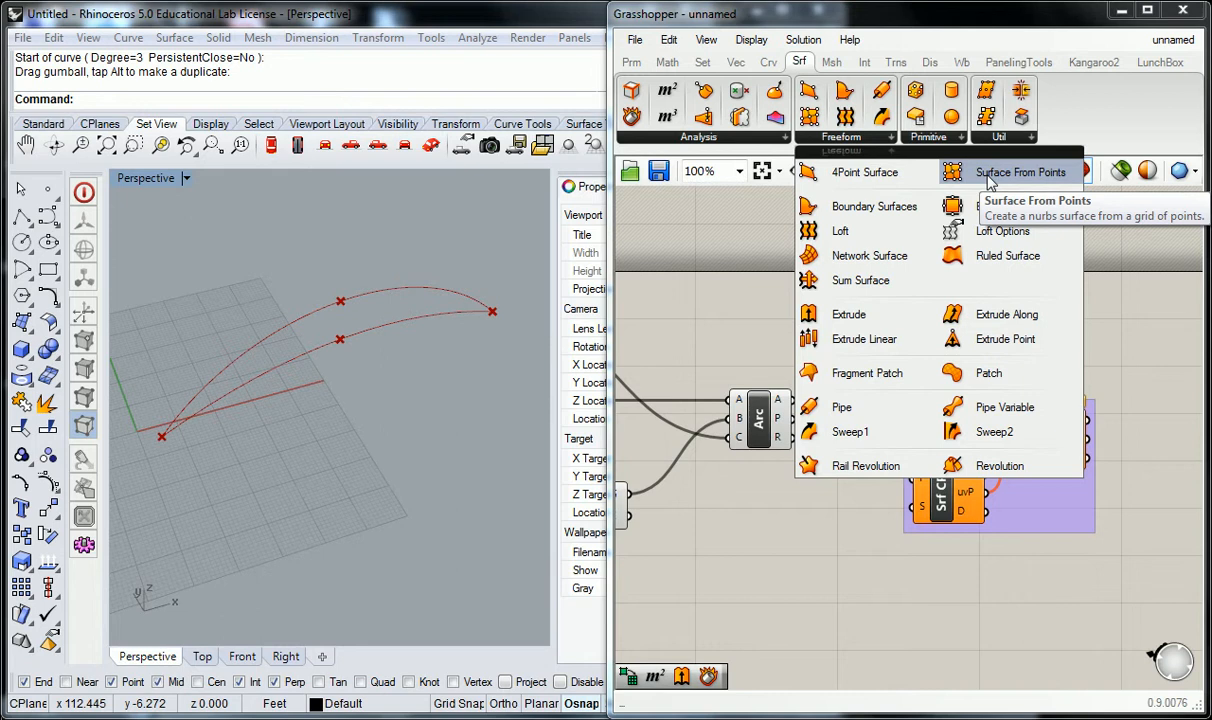
left_click_drag(990, 178, 857, 457)
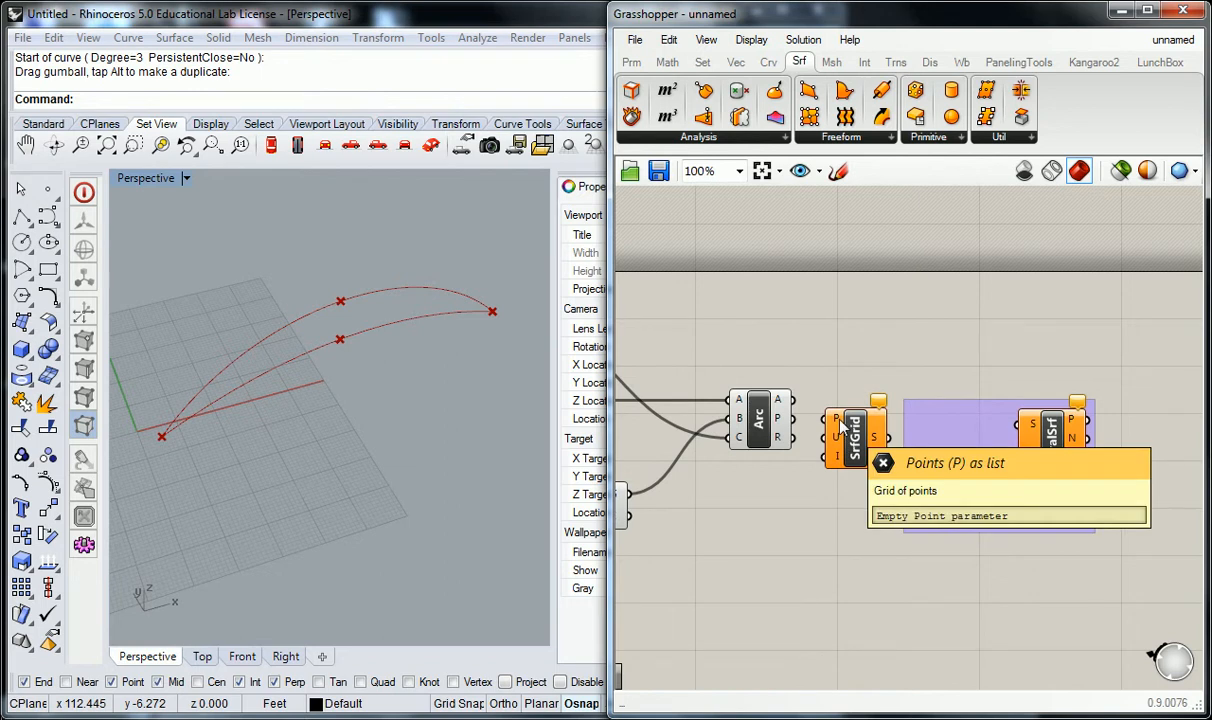
left_click(1022, 136)
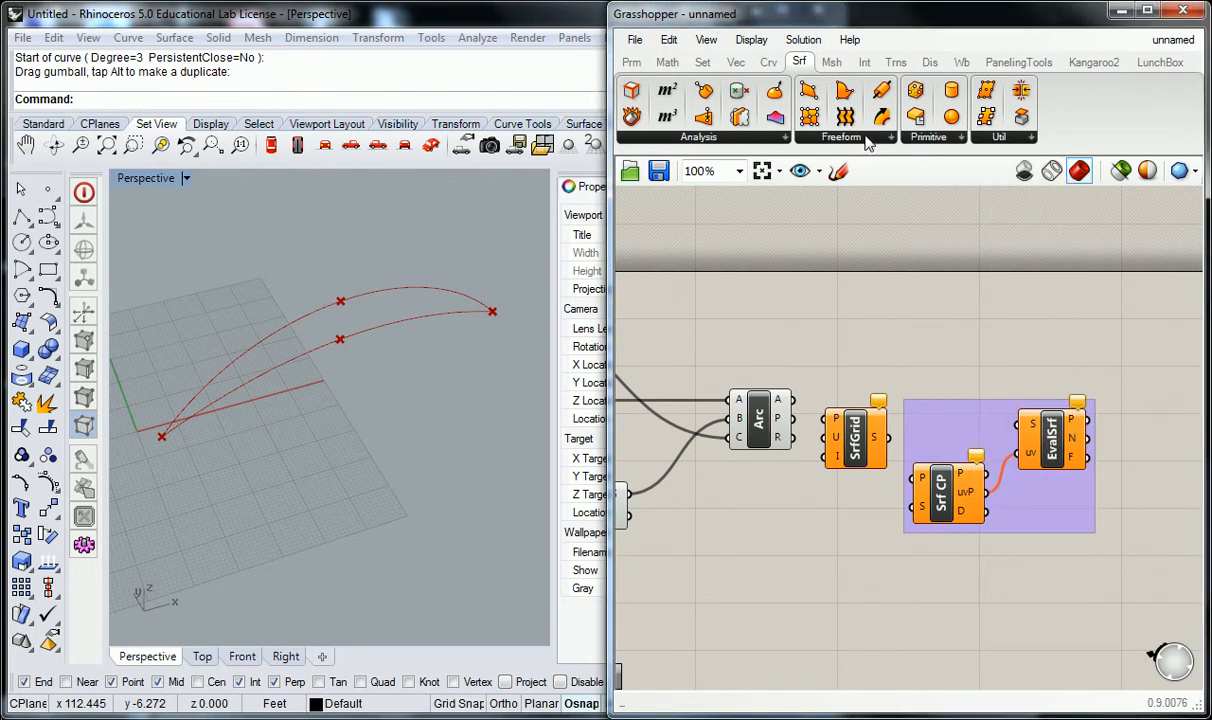
left_click(867, 140)
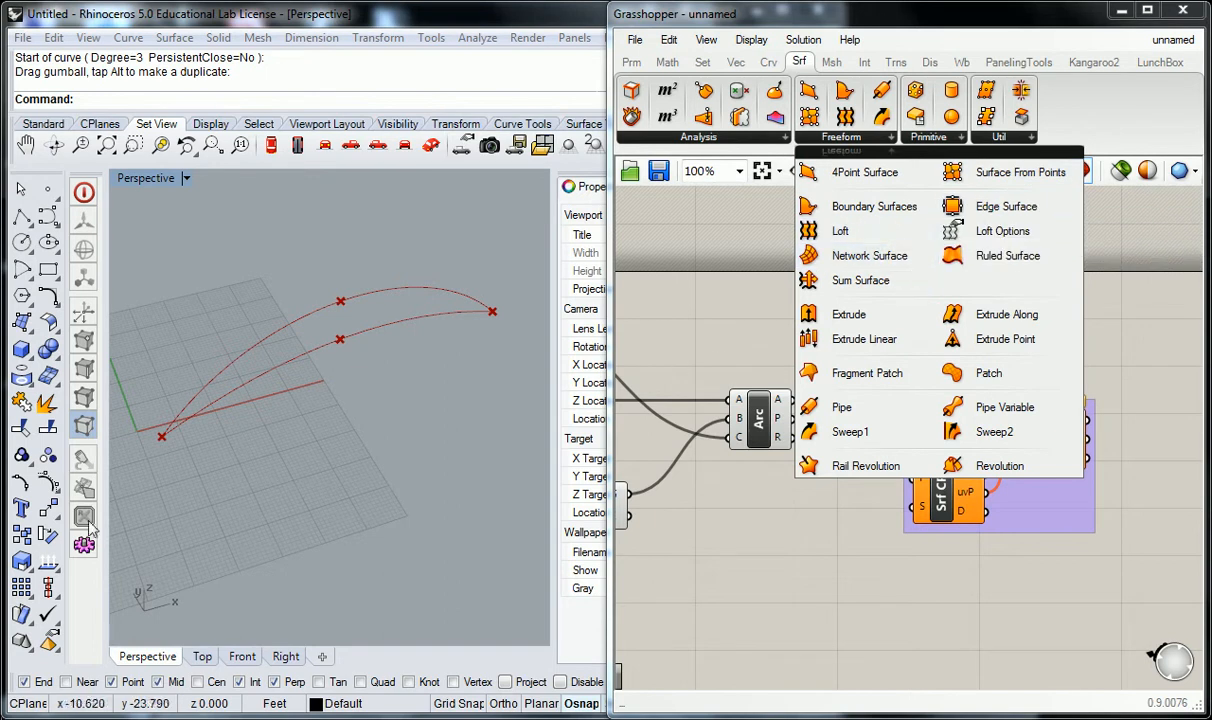
left_click(765, 362)
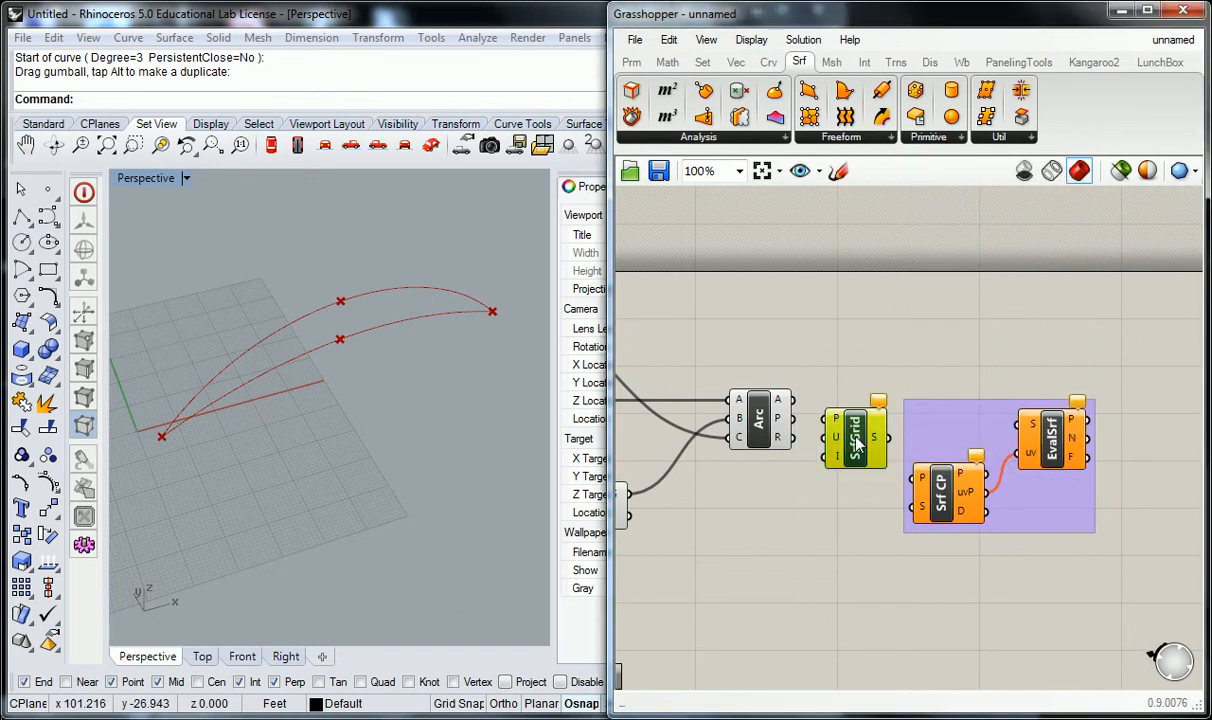
left_click_drag(858, 440, 851, 518)
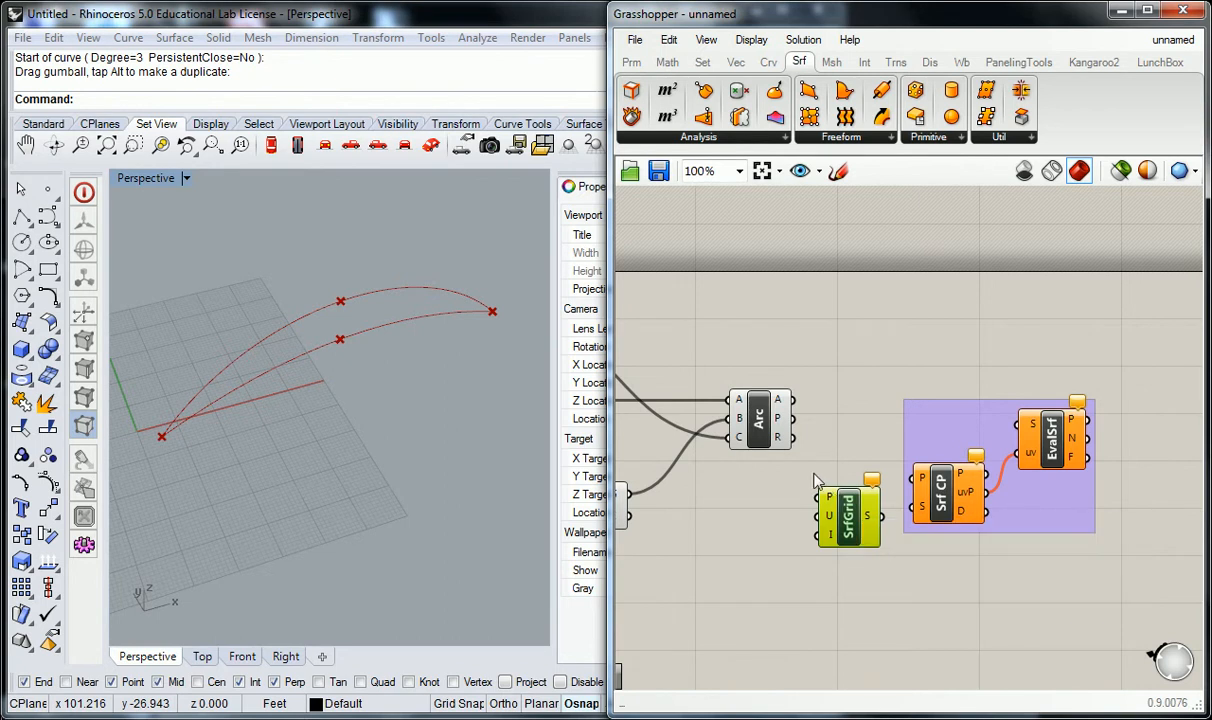
Inspect the Arc component's plane output and the wiring that feeds its inputs
left_click(799, 429)
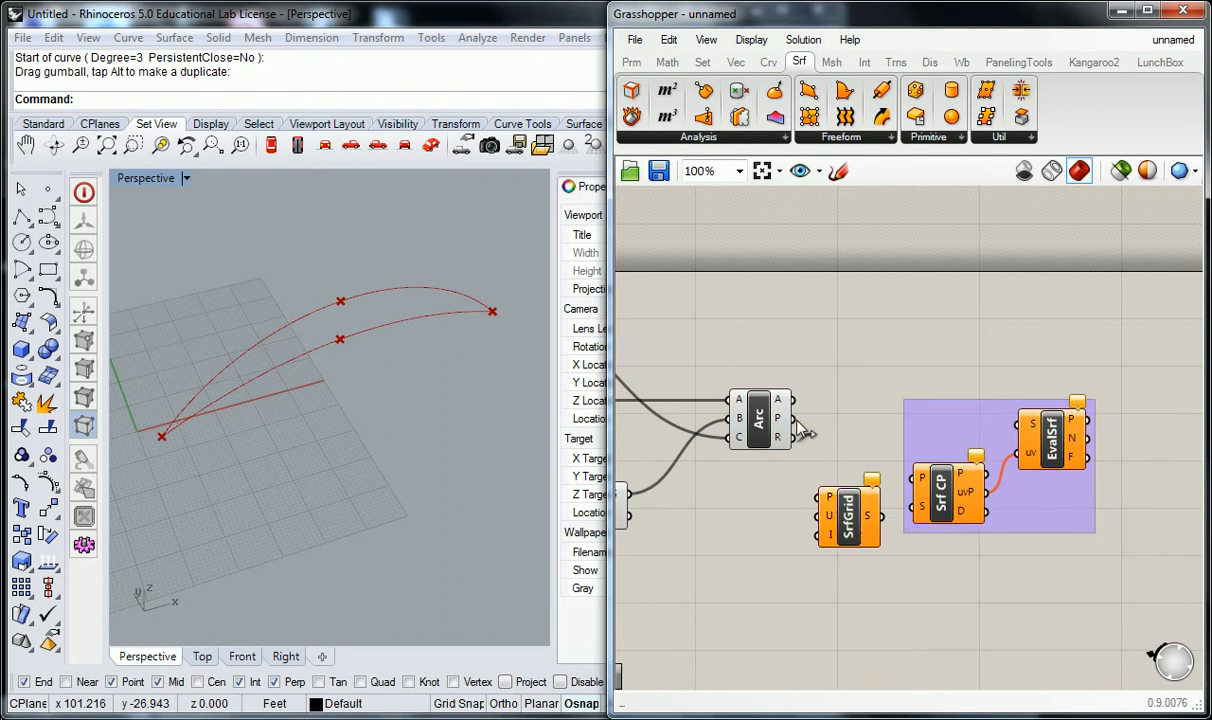
mouse_move(781, 425)
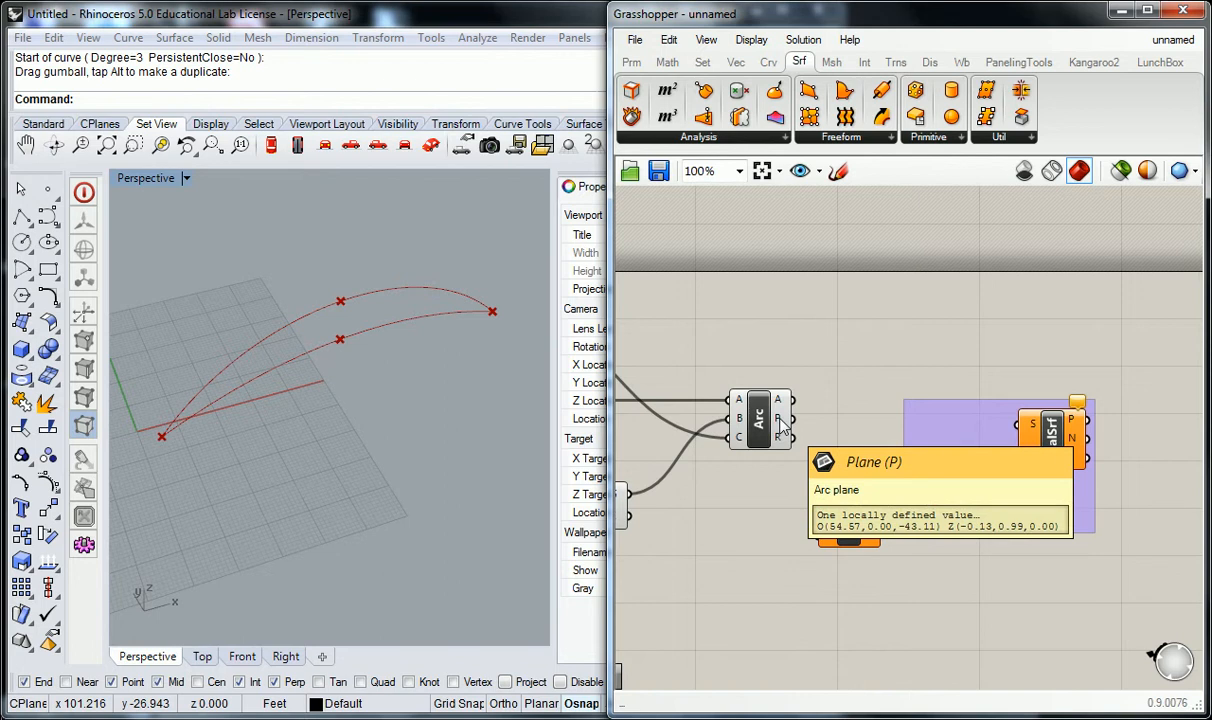
right_click_drag(710, 426, 862, 368)
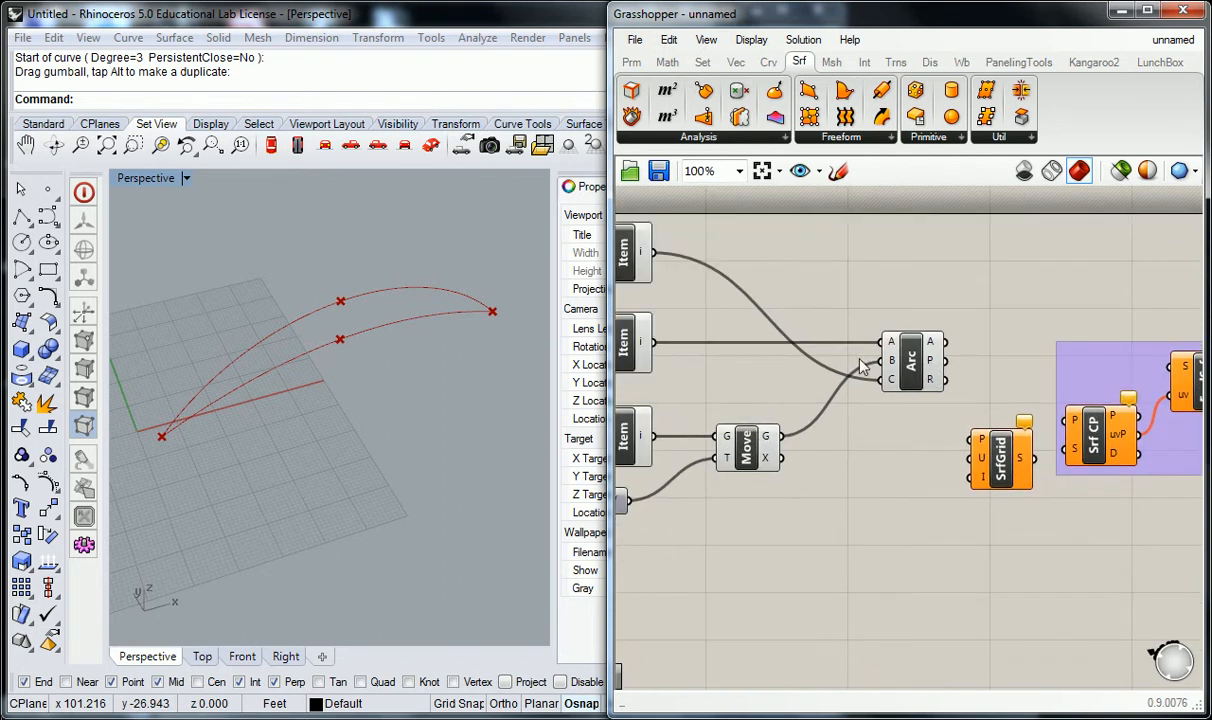
scroll(862, 368, "down", 2)
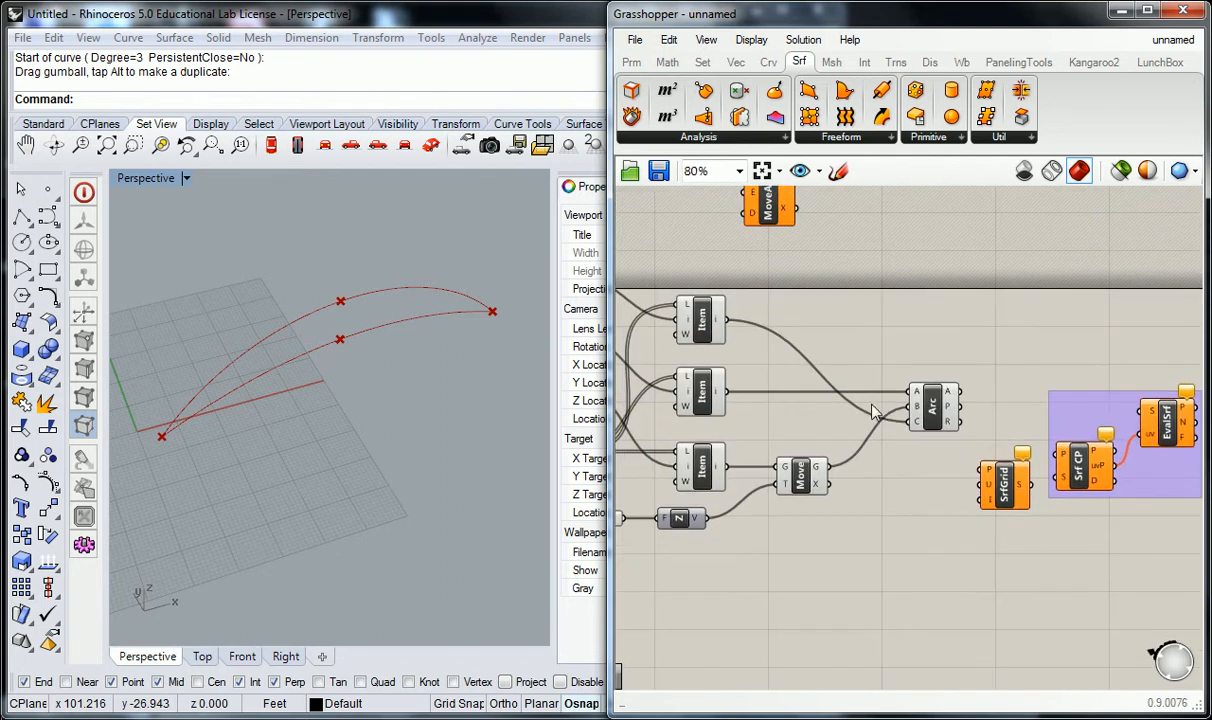
mouse_move(953, 411)
right_click_drag(953, 411, 896, 375)
Remove the Surface From Points component and move the grouped surface components farther away from Arc
right_click_drag(916, 461, 823, 437)
left_click_drag(1054, 319, 1108, 436)
left_click(940, 380)
left_click_drag(782, 444, 858, 448)
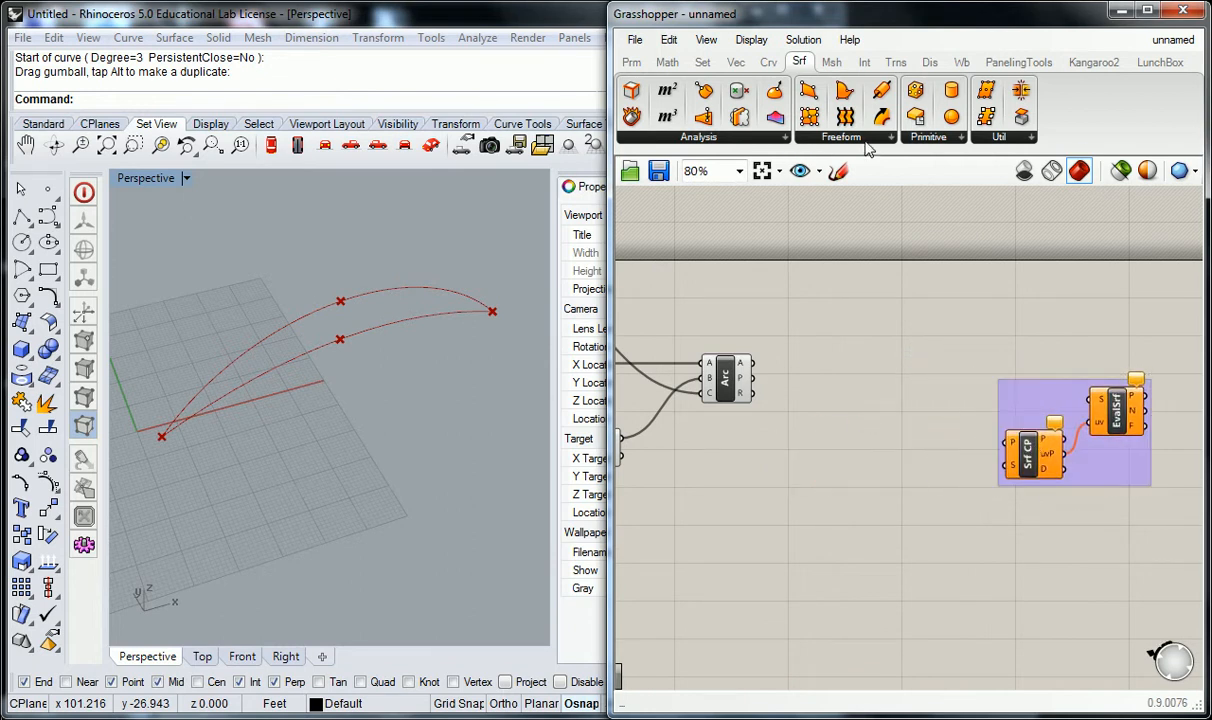
Try a Boundary Surfaces component fed by the Arc component's A output and delete it
left_click(826, 138)
left_click(874, 206)
left_click(850, 390)
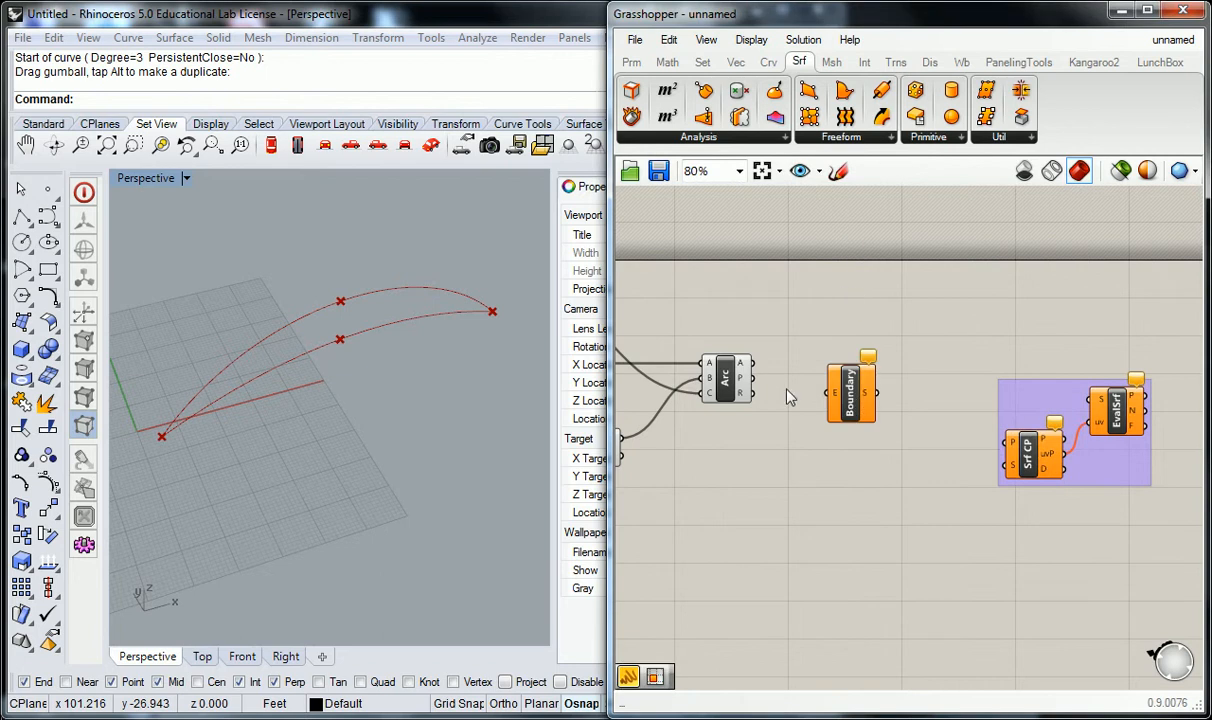
left_click_drag(753, 364, 855, 403)
left_click(851, 395)
key("Delete")
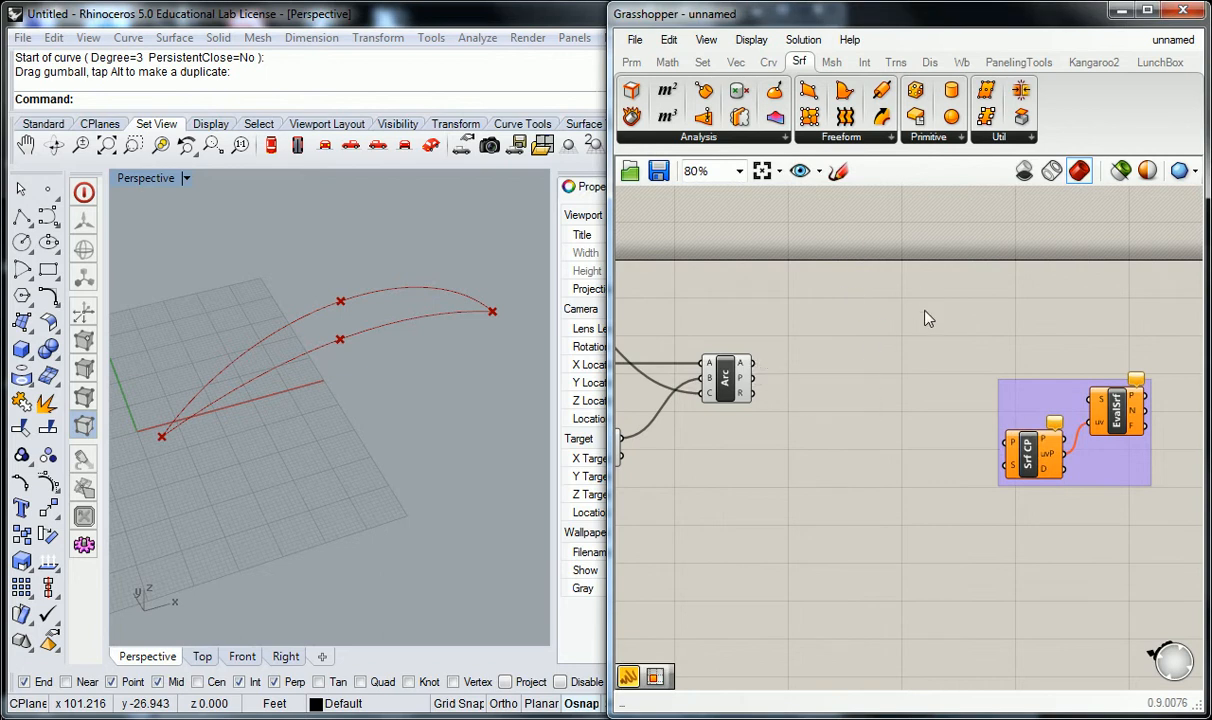
Place a Divide Curve component between the Arc component and the surface group
left_click(877, 140)
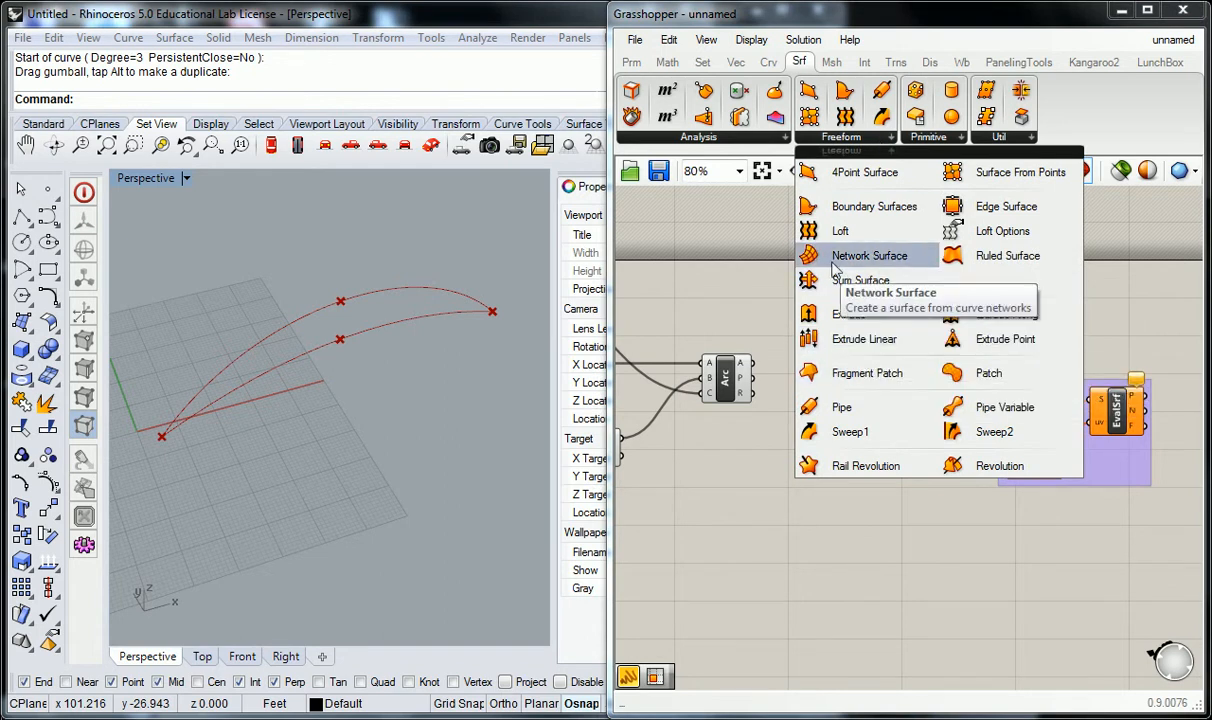
left_click(767, 64)
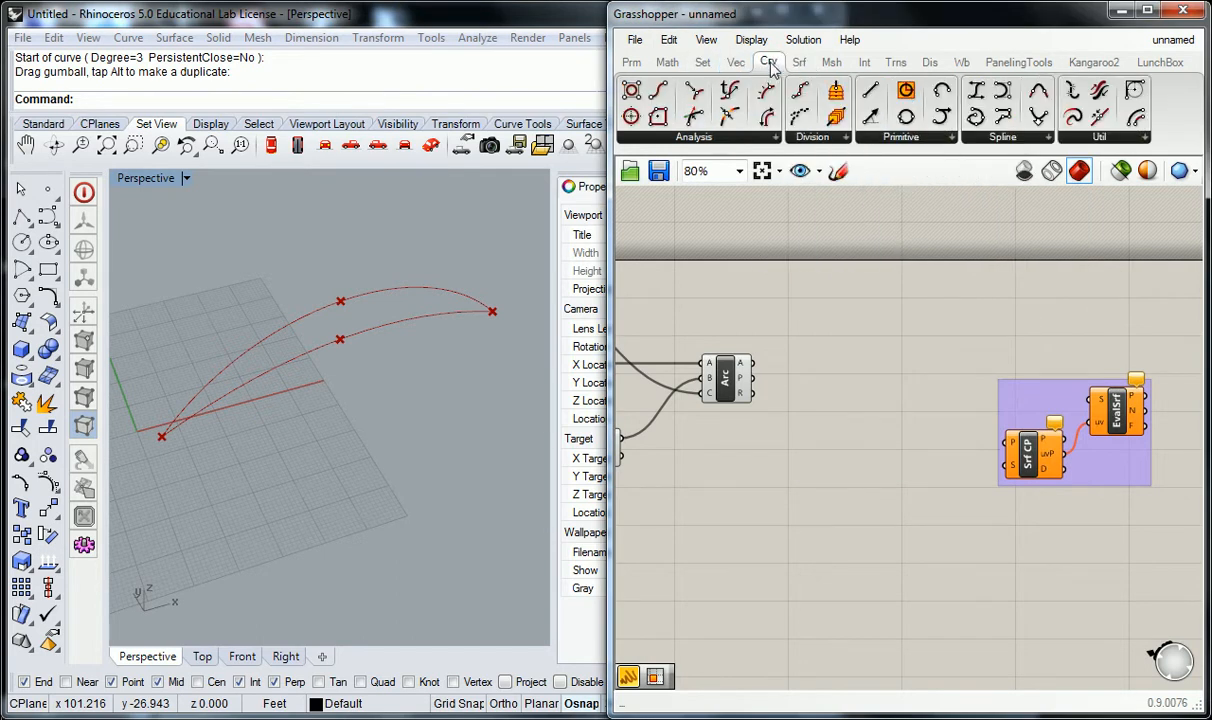
left_click(838, 143)
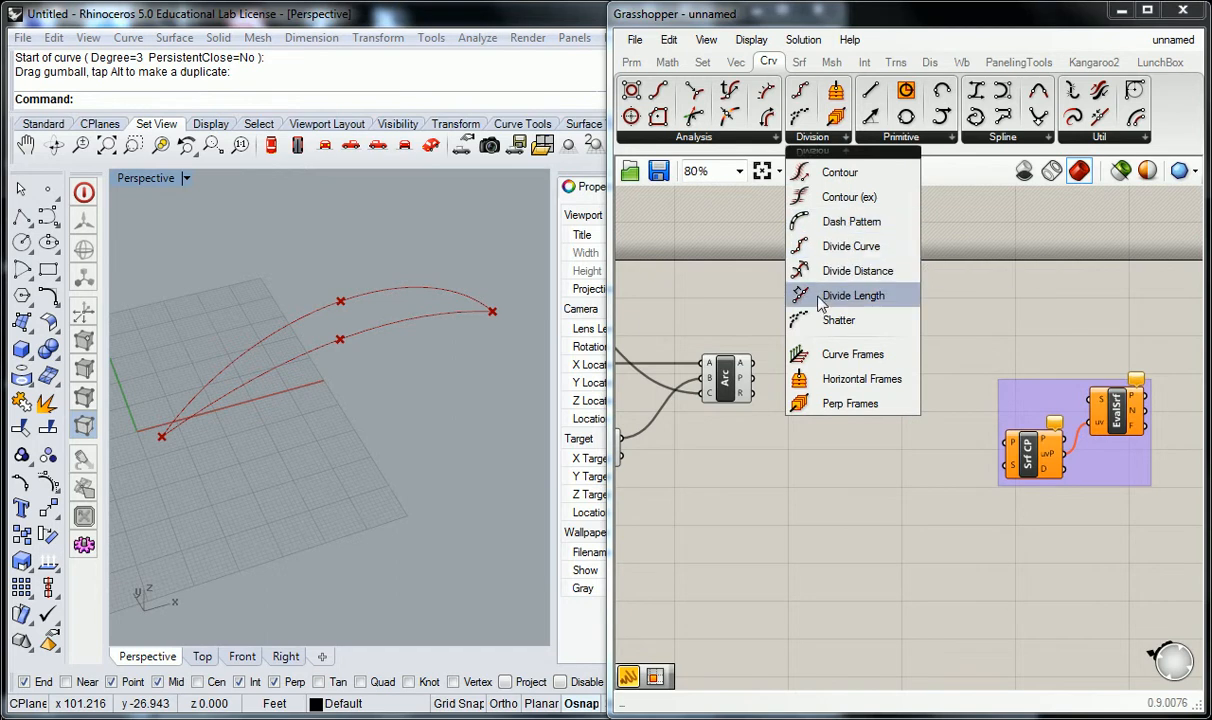
left_click_drag(839, 244, 826, 430)
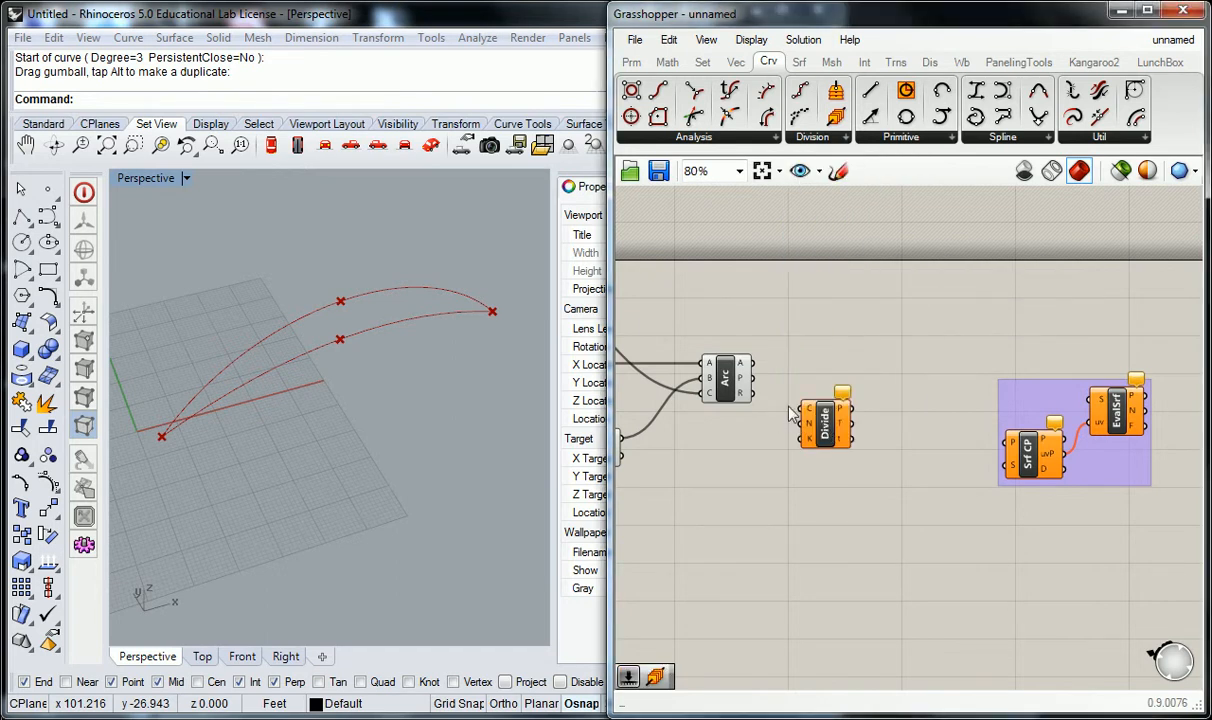
Wire the Count slider to the N input of the new Divide Curve component and return it beside Arc
right_click_drag(778, 416, 1005, 360)
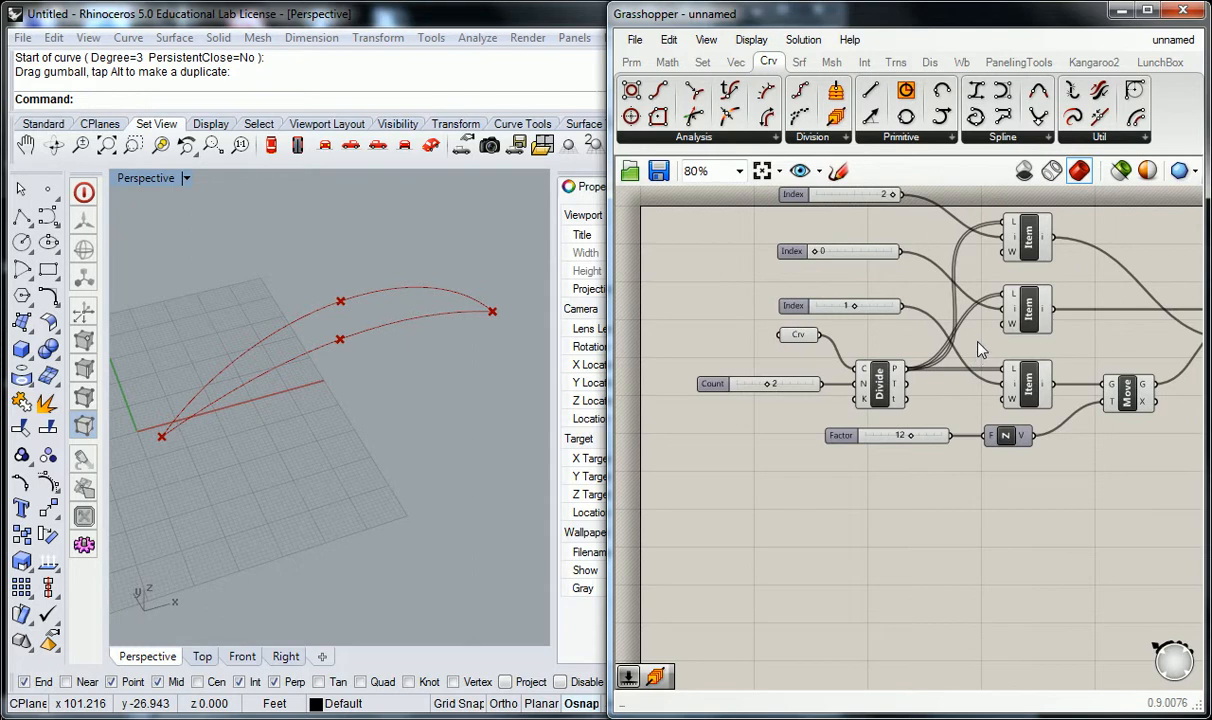
scroll(980, 350, "down", 3)
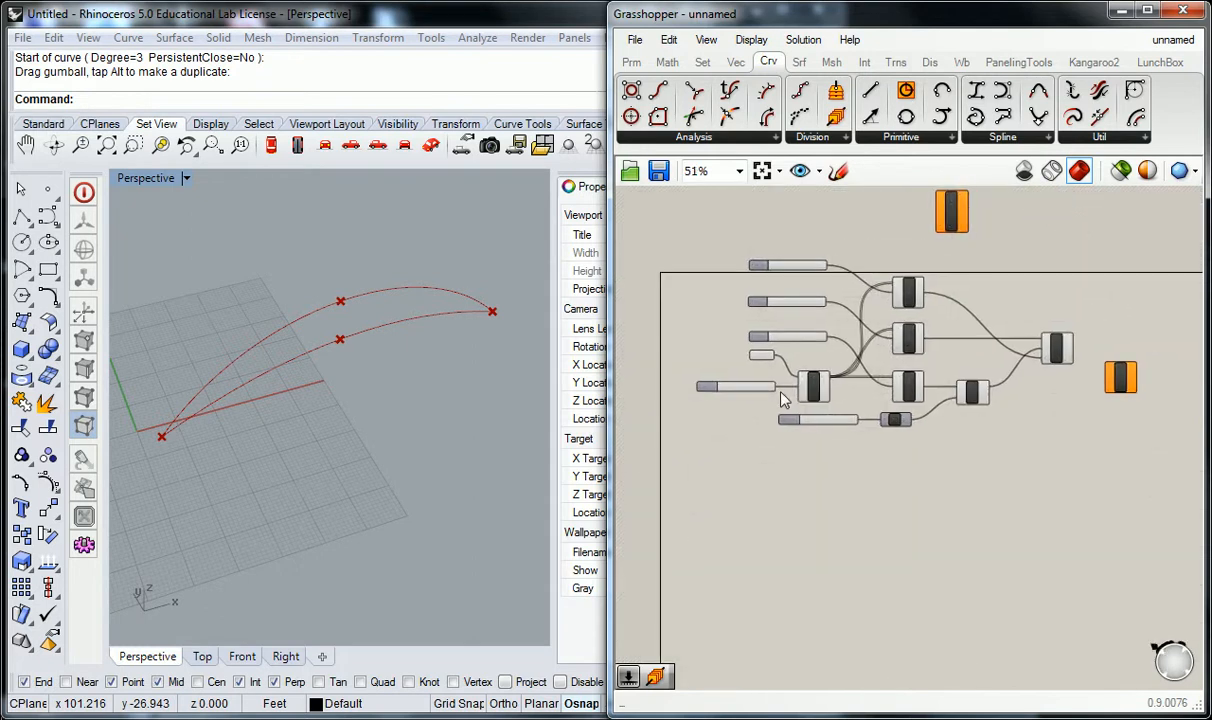
left_click_drag(829, 380, 795, 455)
scroll(761, 390, "up", 4)
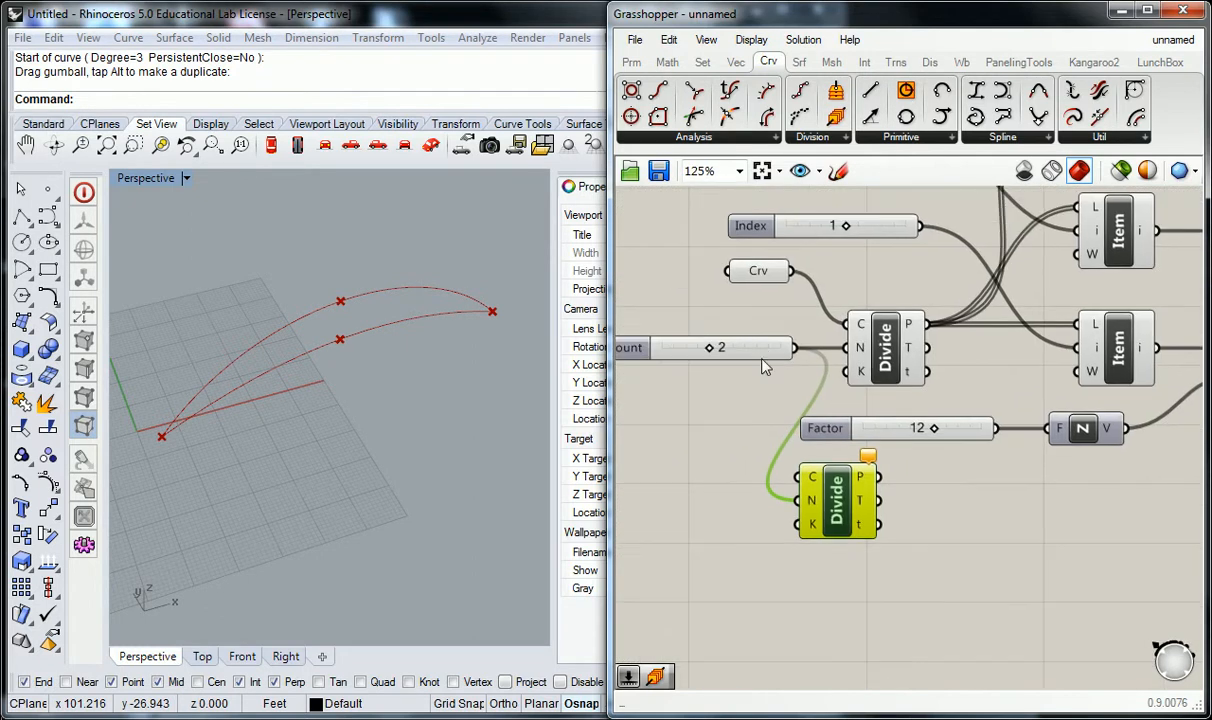
scroll(808, 362, "down", 3)
left_click_drag(722, 452, 1122, 380)
Feed the Arc component's A output into the new Divide Curve component's C input
scroll(1122, 380, "up", 3)
left_click_drag(927, 321, 966, 402)
left_click(988, 355)
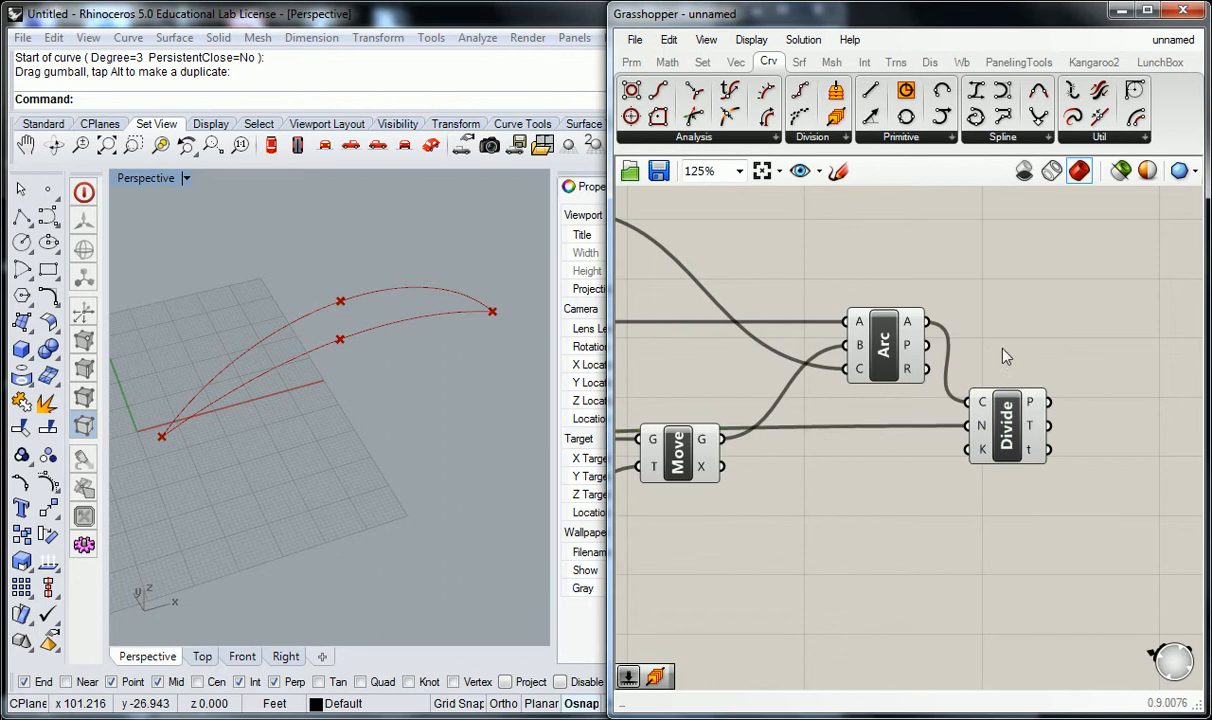
right_click_drag(990, 352, 905, 352)
Preview the new Divide Curve component in the viewport and inspect the points in its P output
left_click(917, 428)
scroll(901, 341, "down", 1)
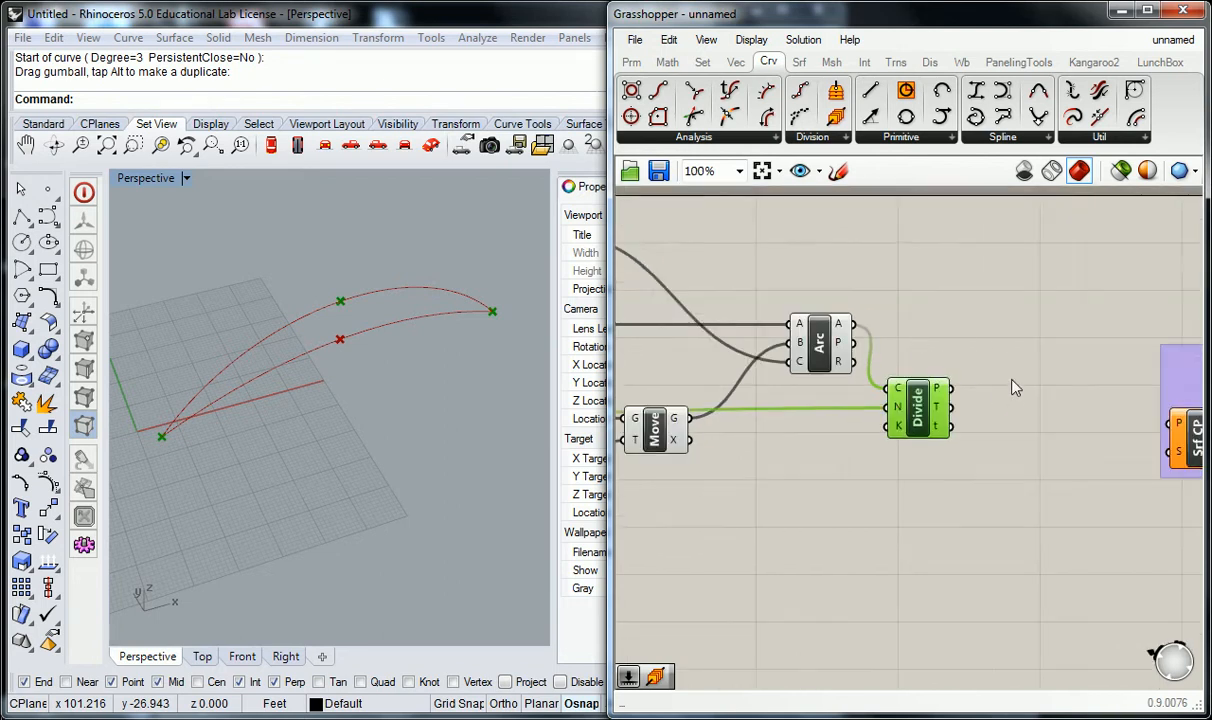
right_click_drag(1012, 387, 910, 387)
mouse_move(848, 385)
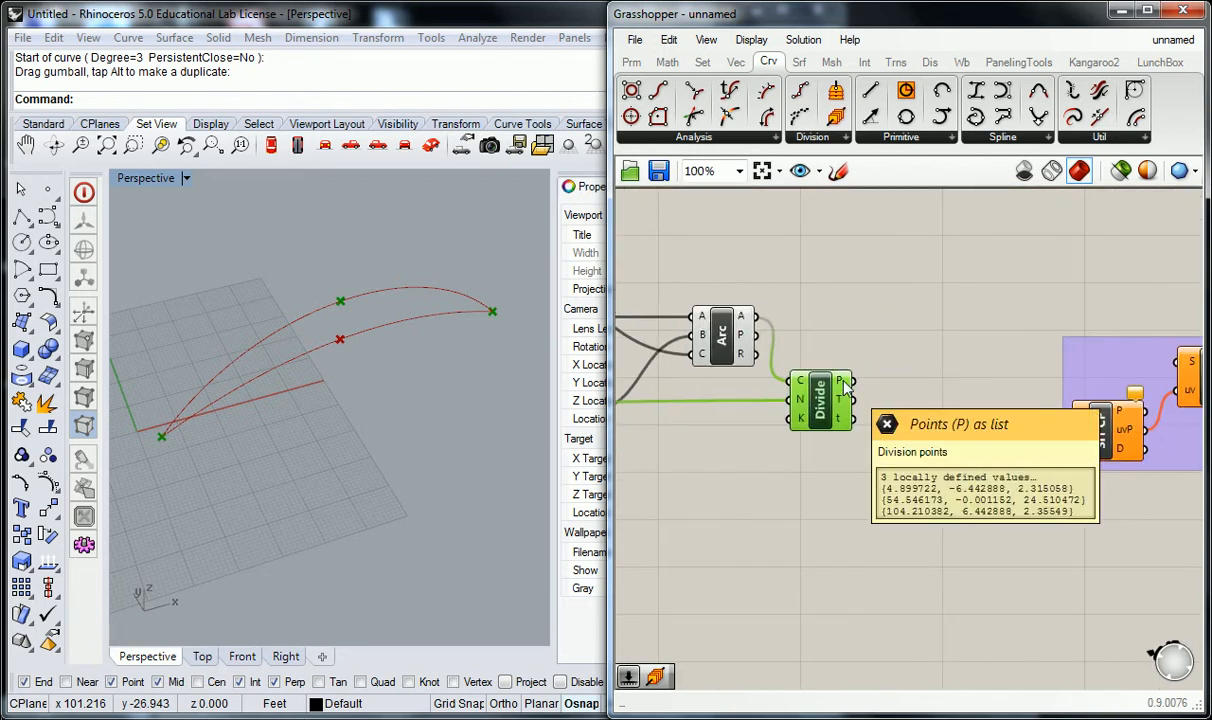
left_click(937, 318)
right_click_drag(937, 318, 901, 340)
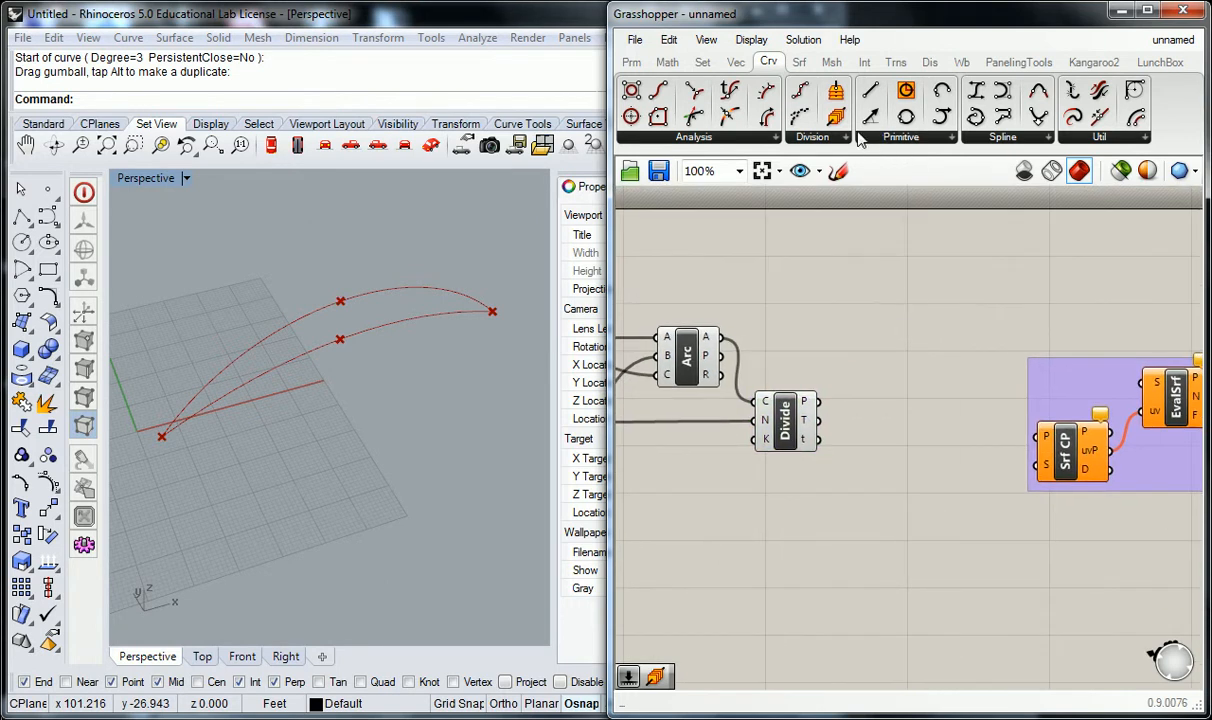
Place a Surface From Points component after the second Divide Curve component and put it in its own group
left_click(799, 62)
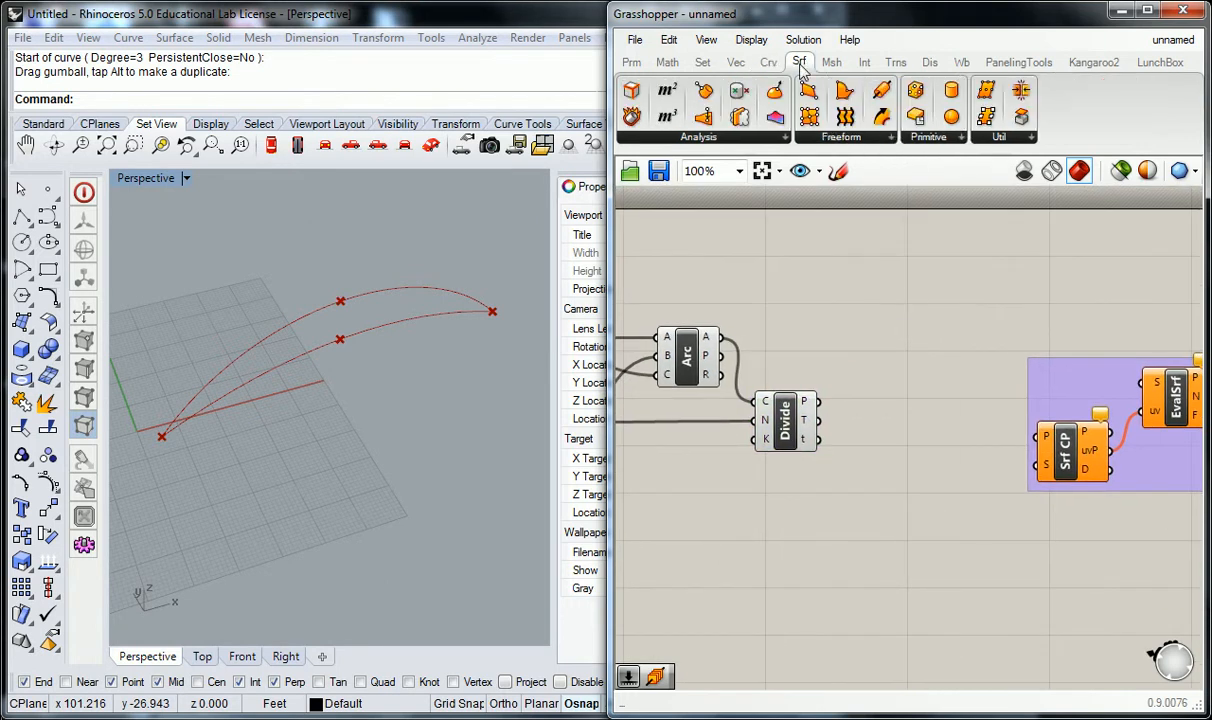
left_click(862, 138)
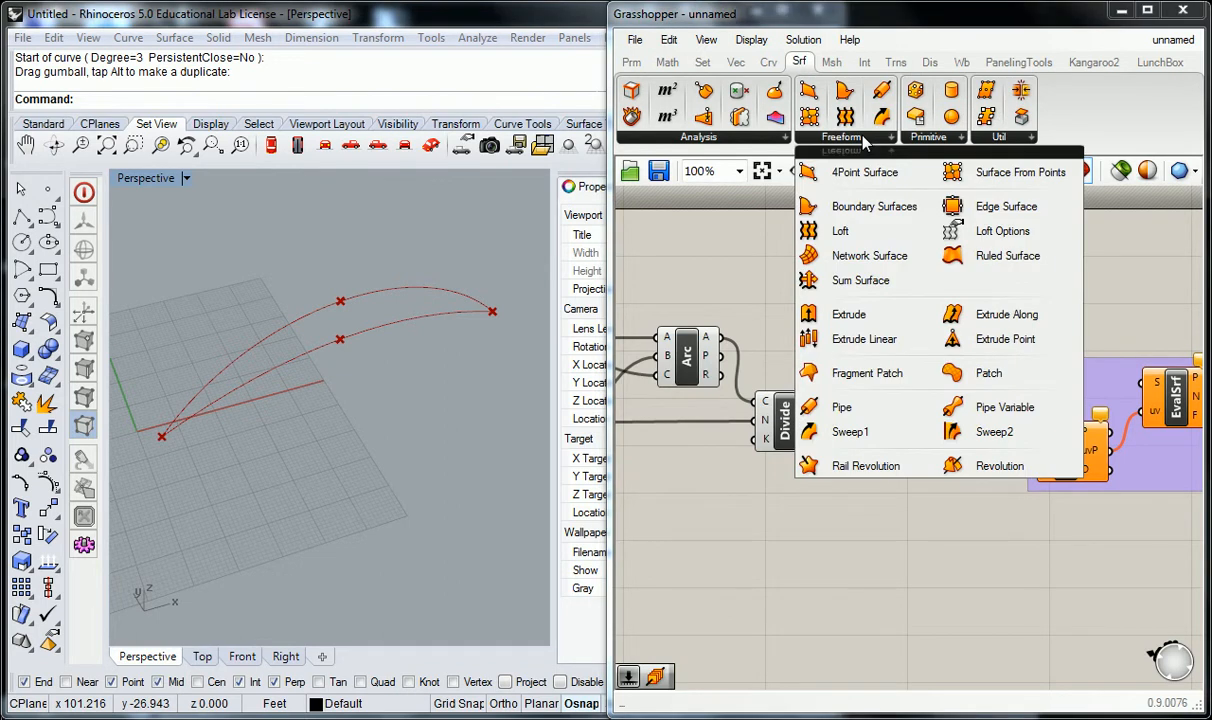
left_click_drag(1018, 172, 913, 425)
key("ctrl+g")
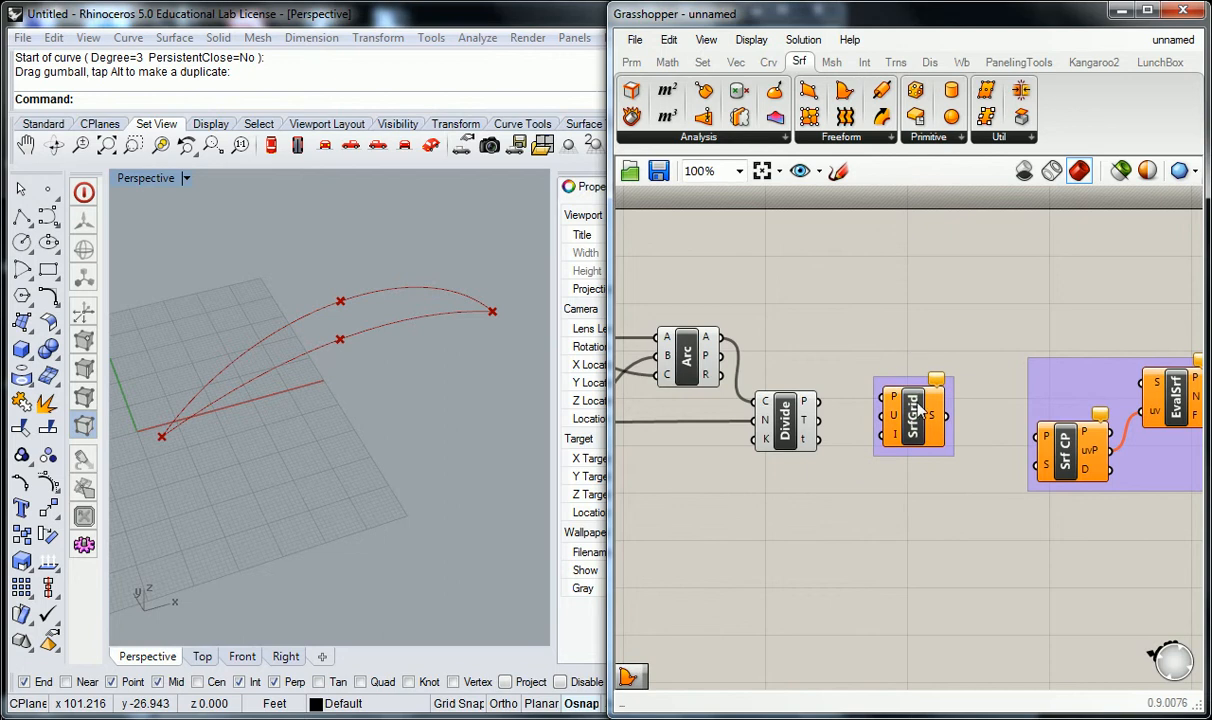
Label the group around the Surface From Points component "srf > Frfm"
right_click(913, 380)
right_click(954, 390)
key("shift+s")
type("r")
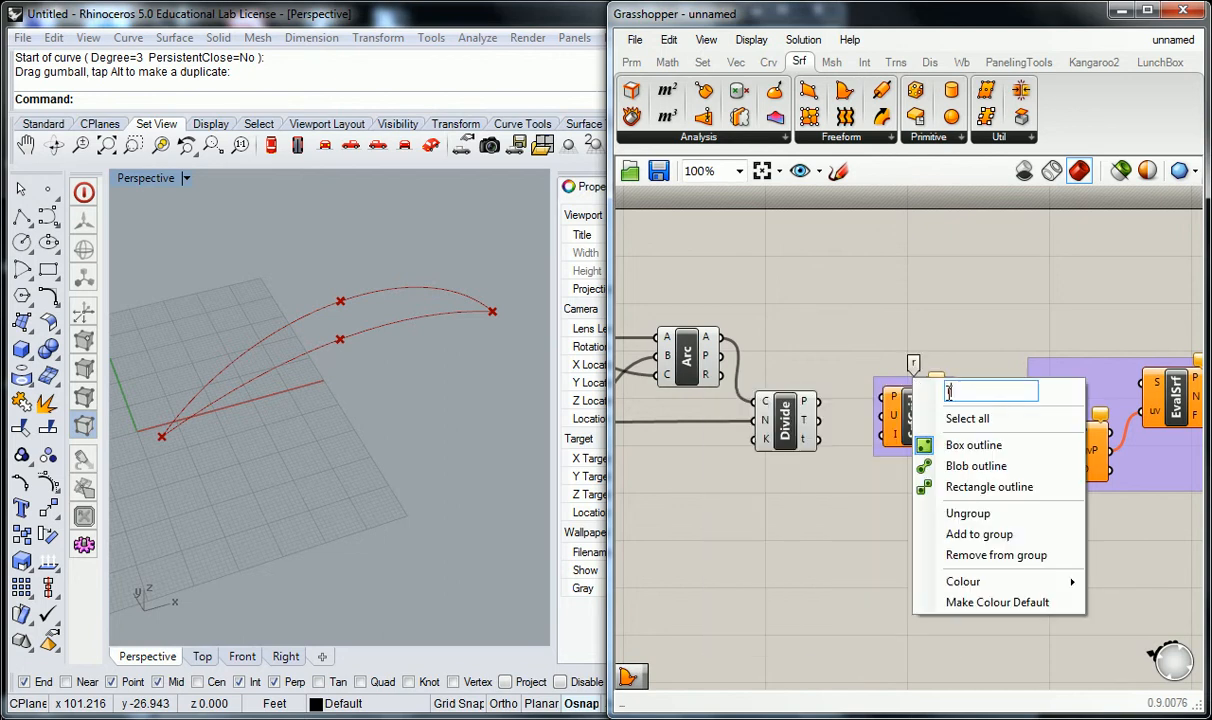
type("f > Frfm")
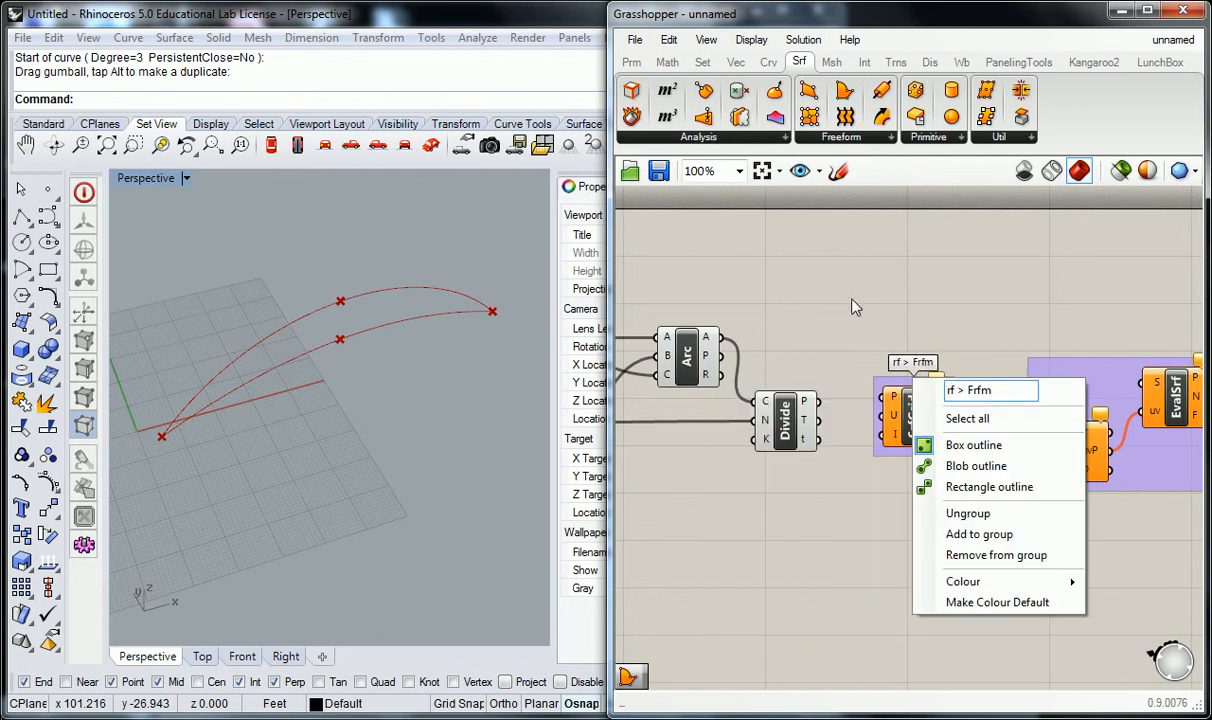
key("Return")
scroll(908, 380, "up", 1)
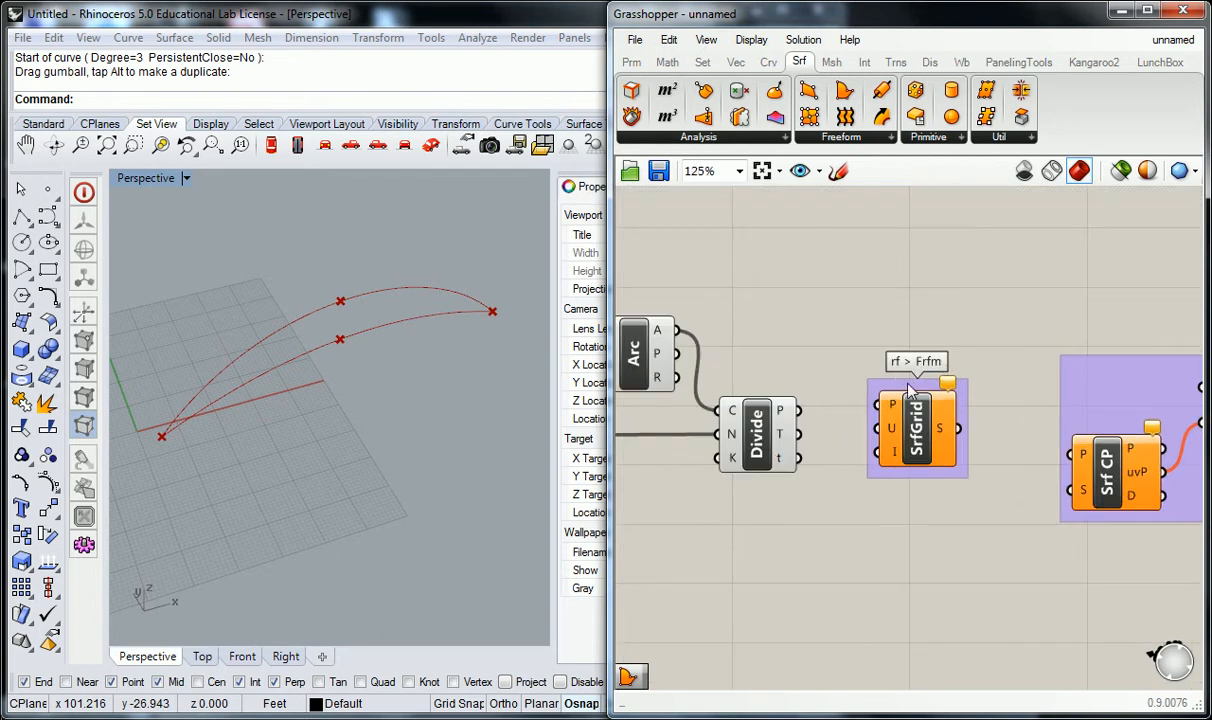
right_click(910, 390)
type("s")
key("Return")
Nudge the "srf > Frfm" group down, check the arc's division points, and move the second Divide Curve component farther below Arc
right_click_drag(858, 405, 898, 400)
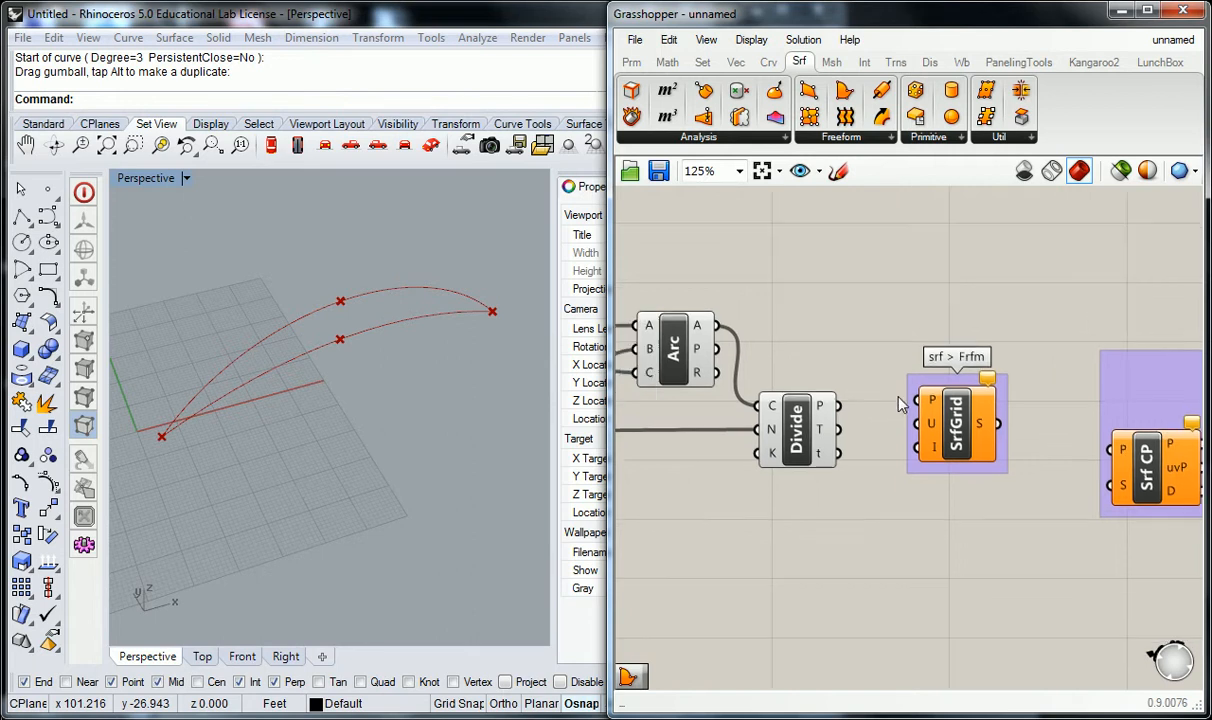
left_click_drag(962, 433, 965, 468)
left_click(882, 395)
mouse_move(828, 416)
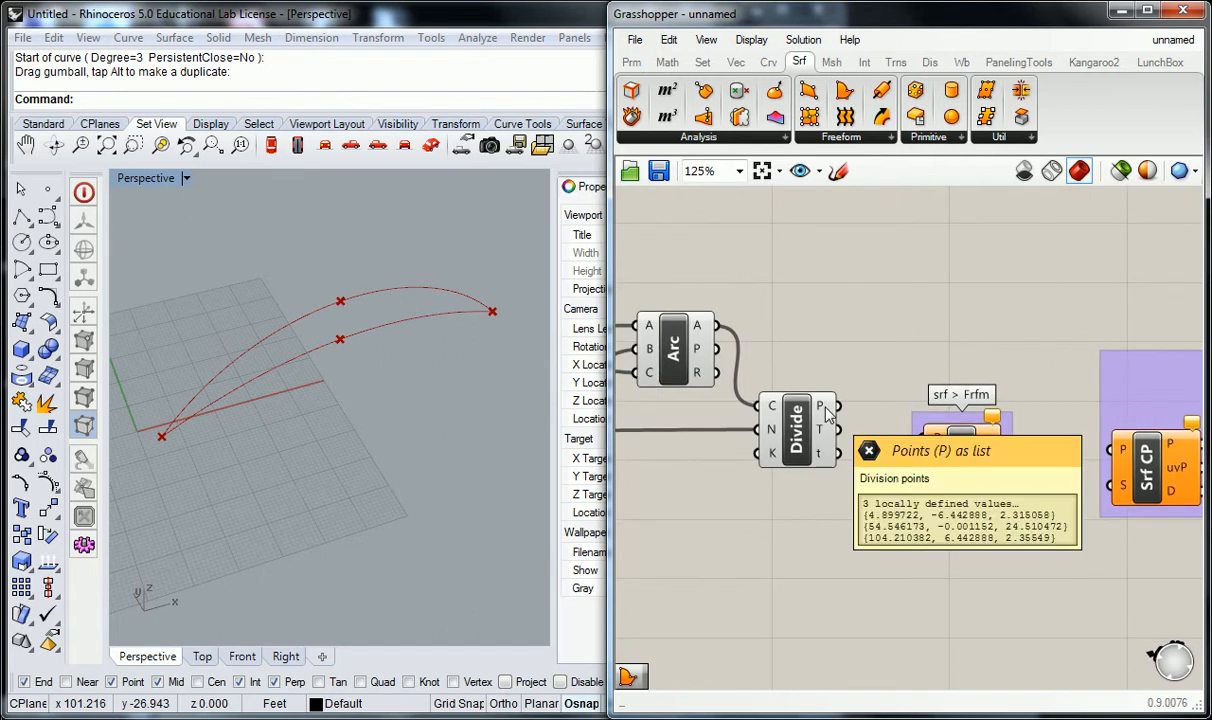
scroll(1153, 395, "down", 4)
left_click_drag(1009, 408, 979, 501)
right_click_drag(800, 430, 946, 431)
Move the Count slider farther away from the first Divide Curve component to make room between them
scroll(850, 422, "up", 3)
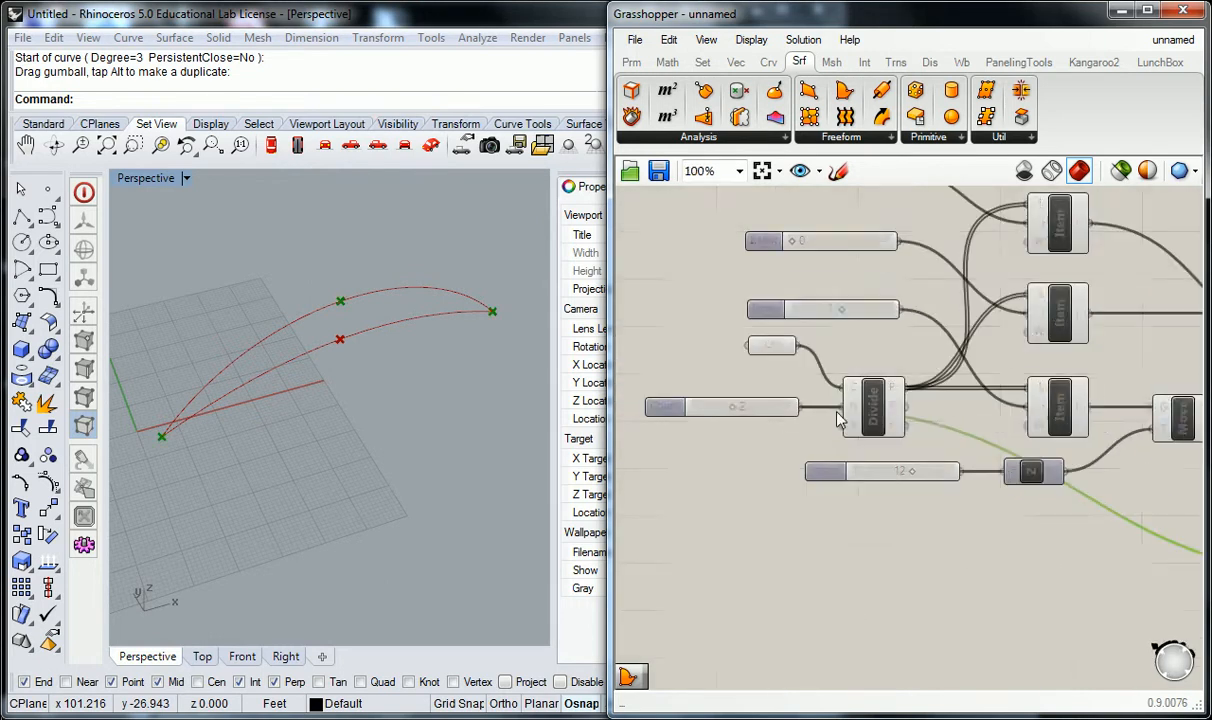
left_click_drag(672, 407, 654, 408)
right_click_drag(736, 432, 972, 412)
left_click_drag(885, 386, 841, 387)
right_click_drag(1010, 431, 855, 418)
scroll(855, 418, "down", 3)
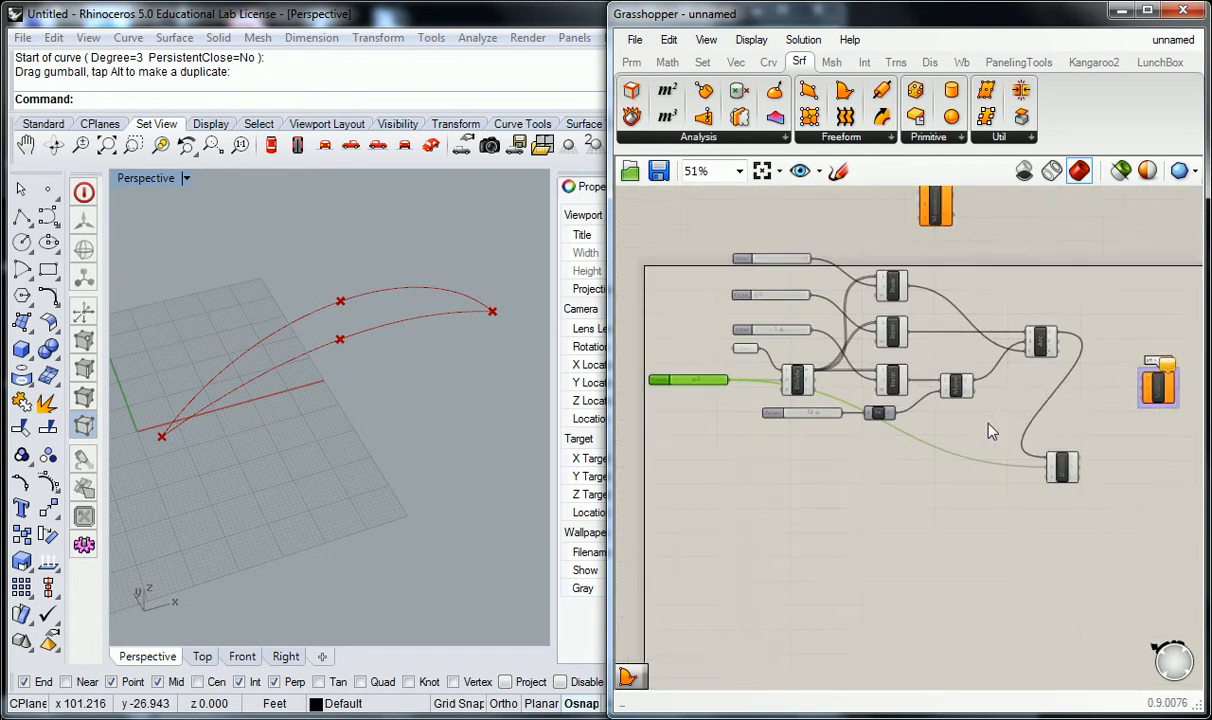
Add a Number parameter fed by the Count slider and rename it ARC DIV
scroll(966, 408, "up", 6)
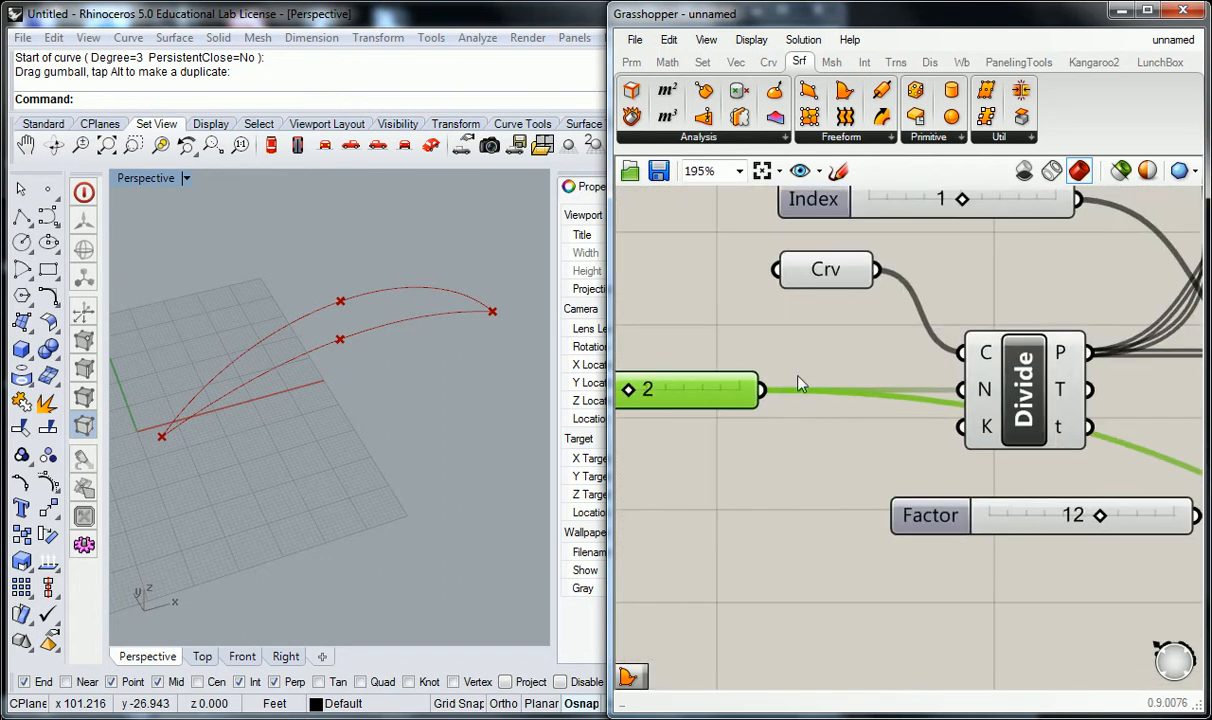
left_click(631, 62)
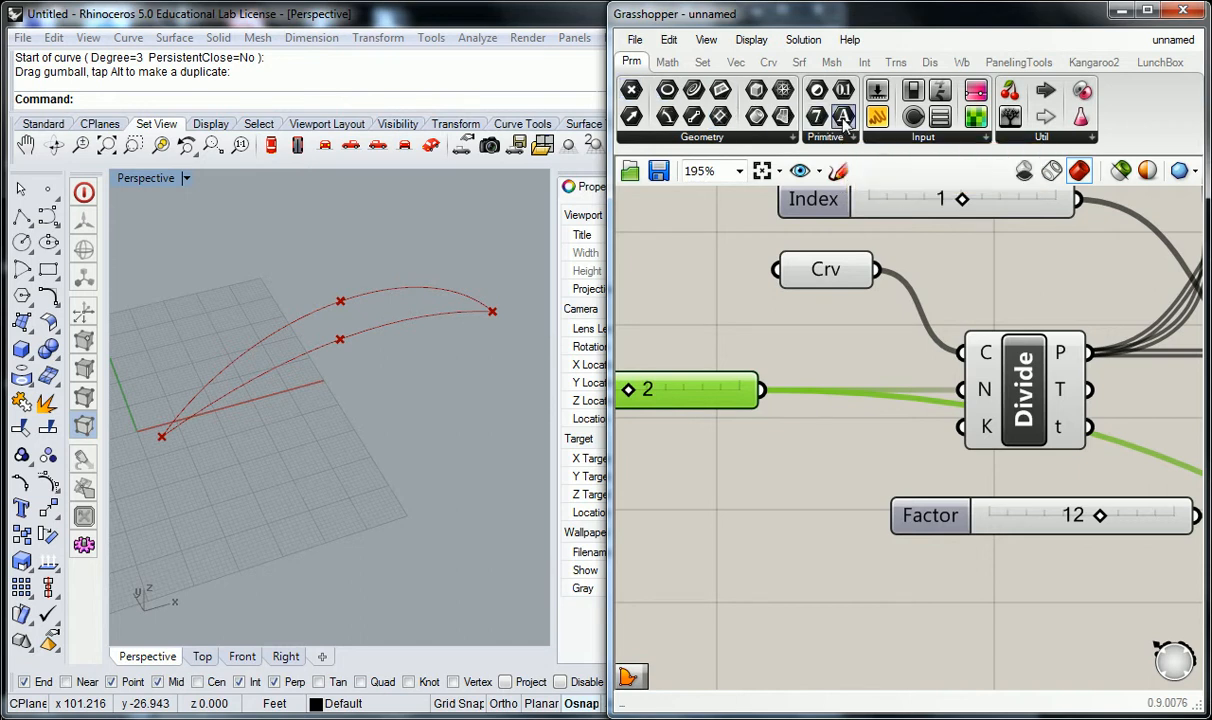
left_click_drag(845, 93, 800, 440)
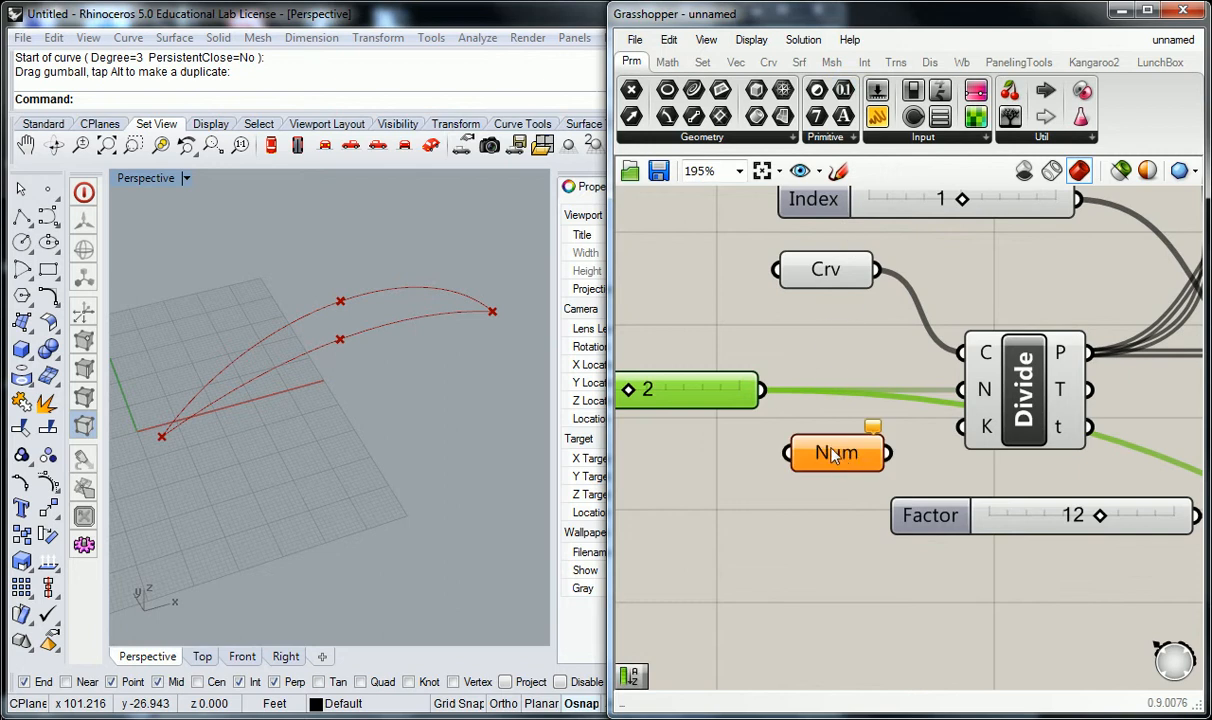
left_click_drag(765, 390, 788, 453)
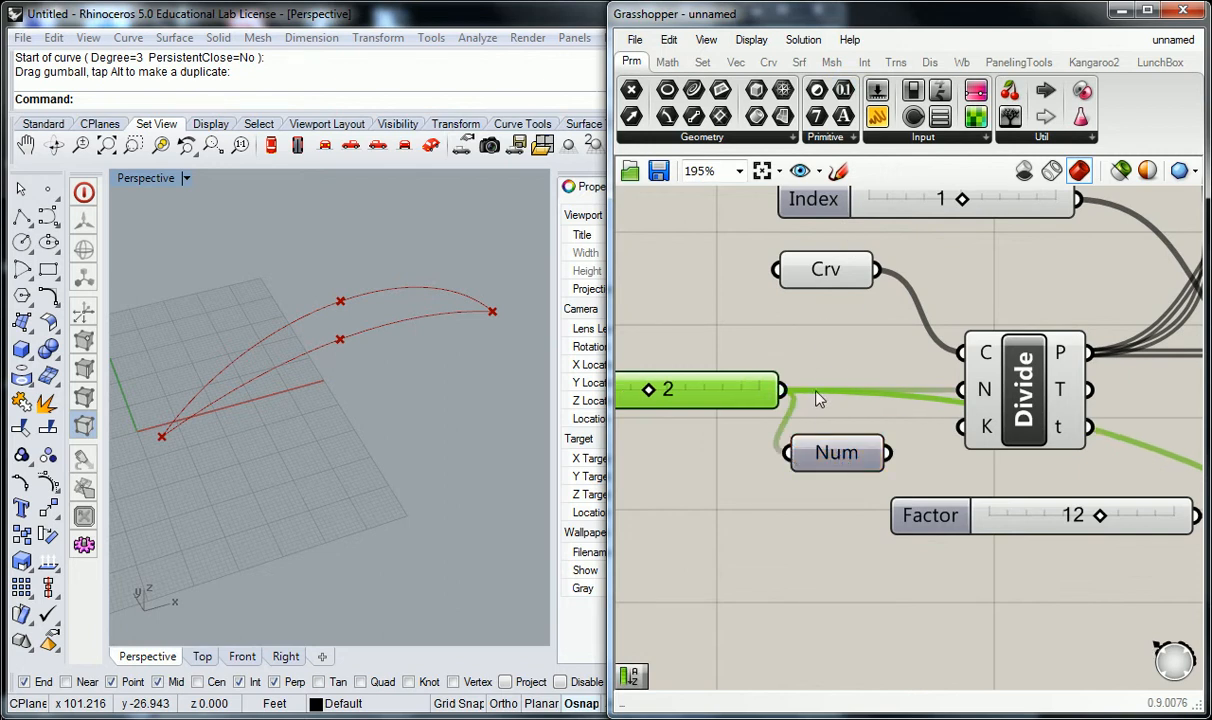
right_click(846, 456)
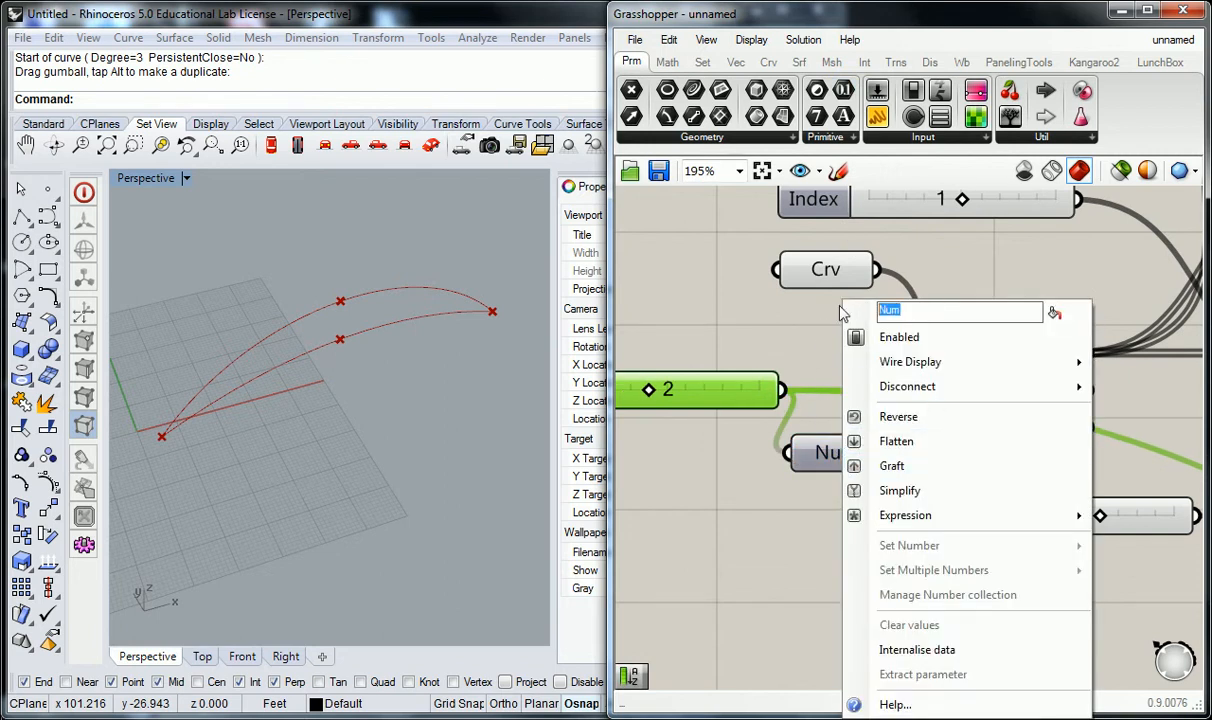
type("ARC DIV")
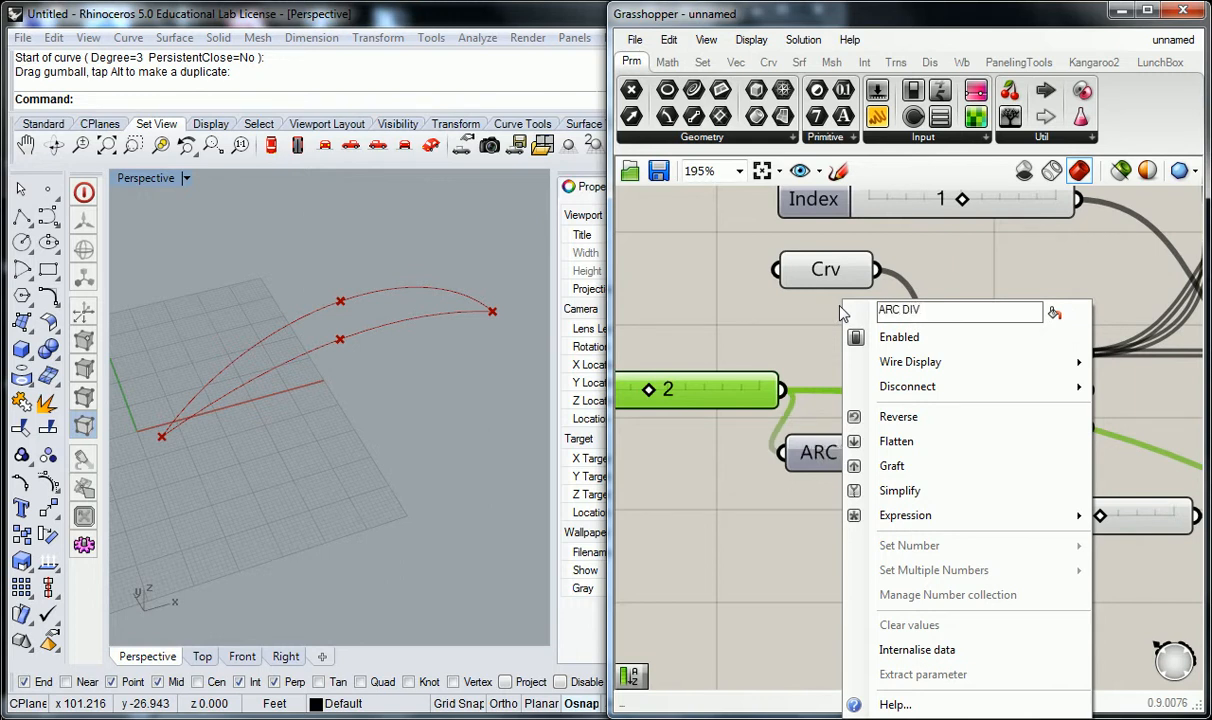
key("Return")
Duplicate the ARC DIV parameter, feed the copy from the original, and space out the slider and both parameters
left_click_drag(854, 457, 967, 468)
left_click_drag(889, 425, 948, 476)
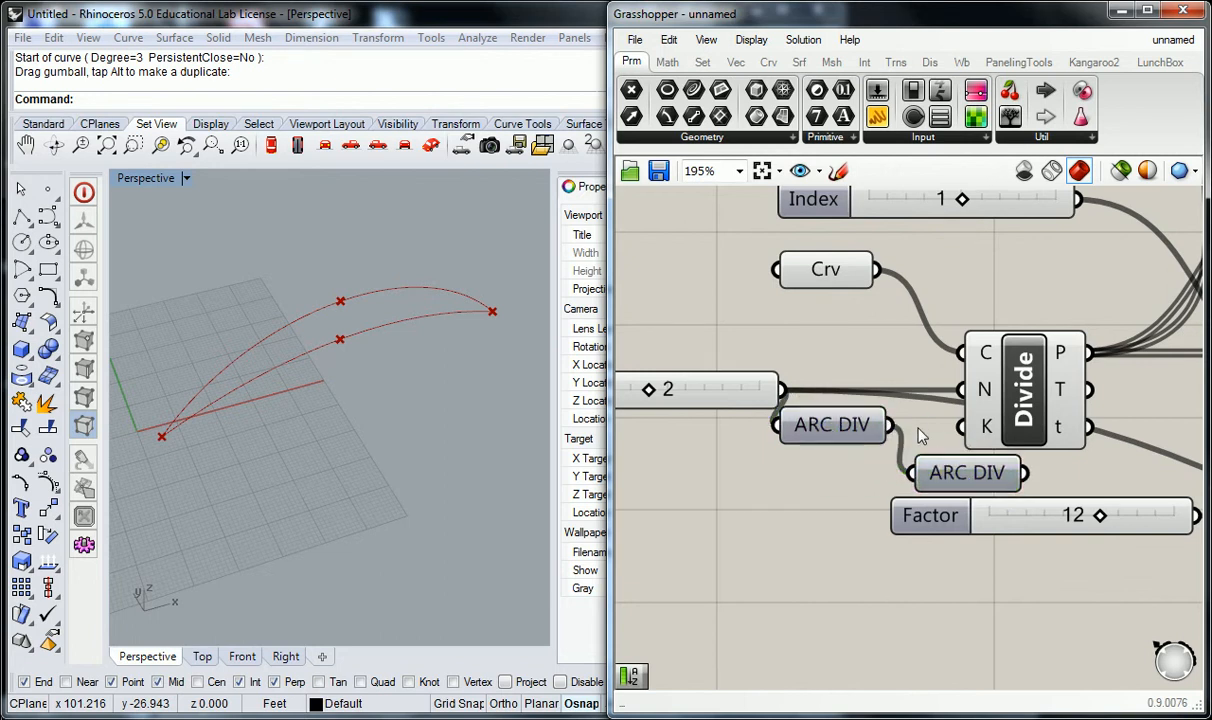
scroll(930, 440, "down", 4)
left_click_drag(793, 418, 684, 418)
left_click_drag(910, 429, 849, 418)
left_click_drag(980, 452, 935, 446)
Feed the first Divide Curve component's N input from the original ARC DIV parameter and tidy the two parameters' positions
left_click_drag(862, 420, 853, 417)
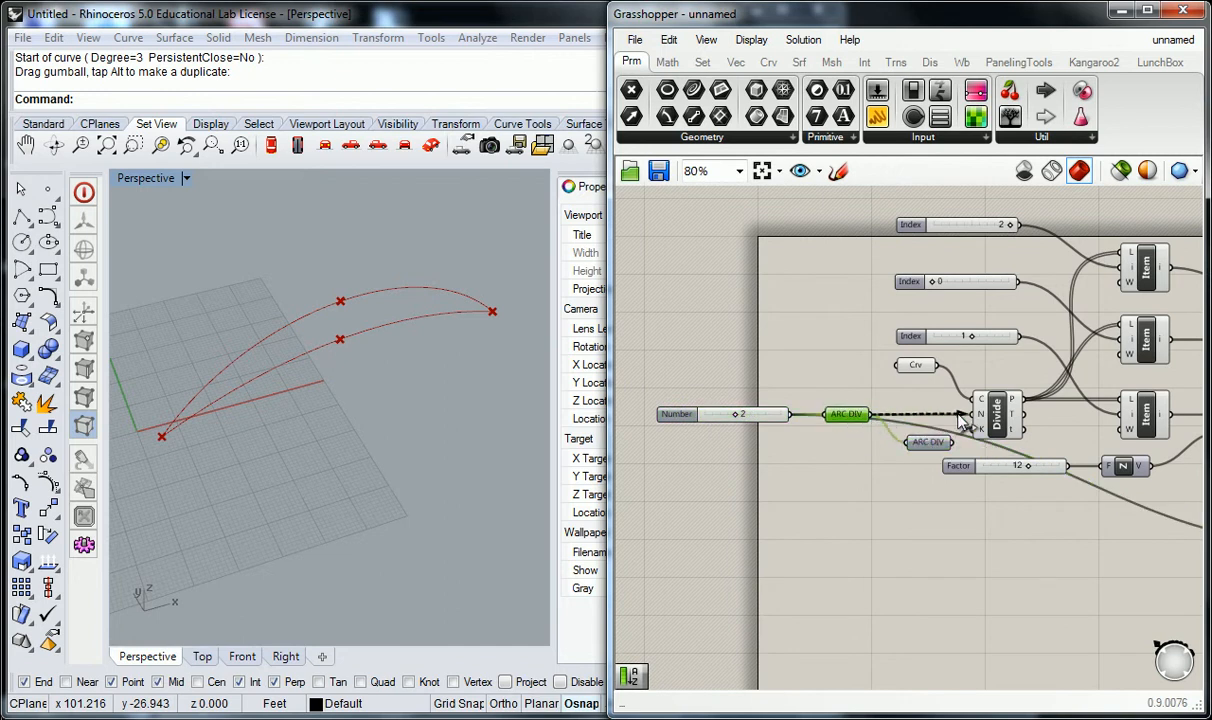
scroll(905, 425, "up", 3)
left_click_drag(936, 458, 918, 460)
left_click_drag(830, 412, 897, 395)
Set the wire display of the copied ARC DIV parameter to hidden
left_click_drag(890, 457, 910, 461)
right_click(908, 462)
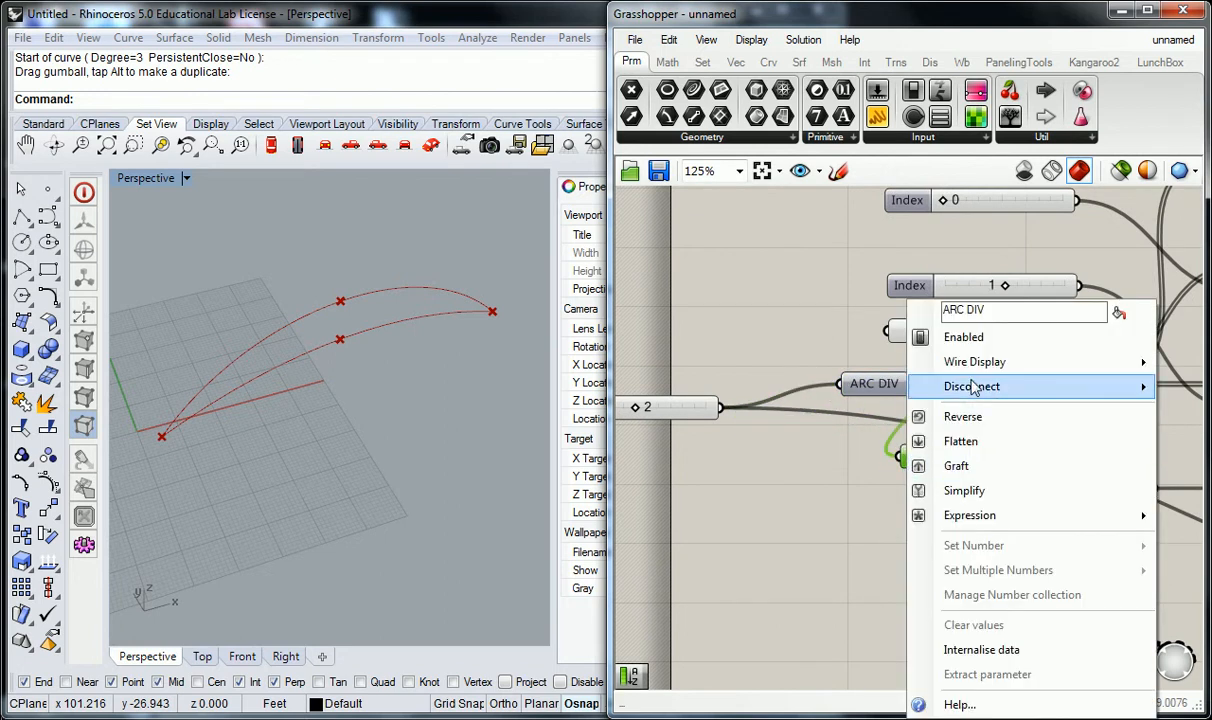
mouse_move(985, 372)
left_click(850, 403)
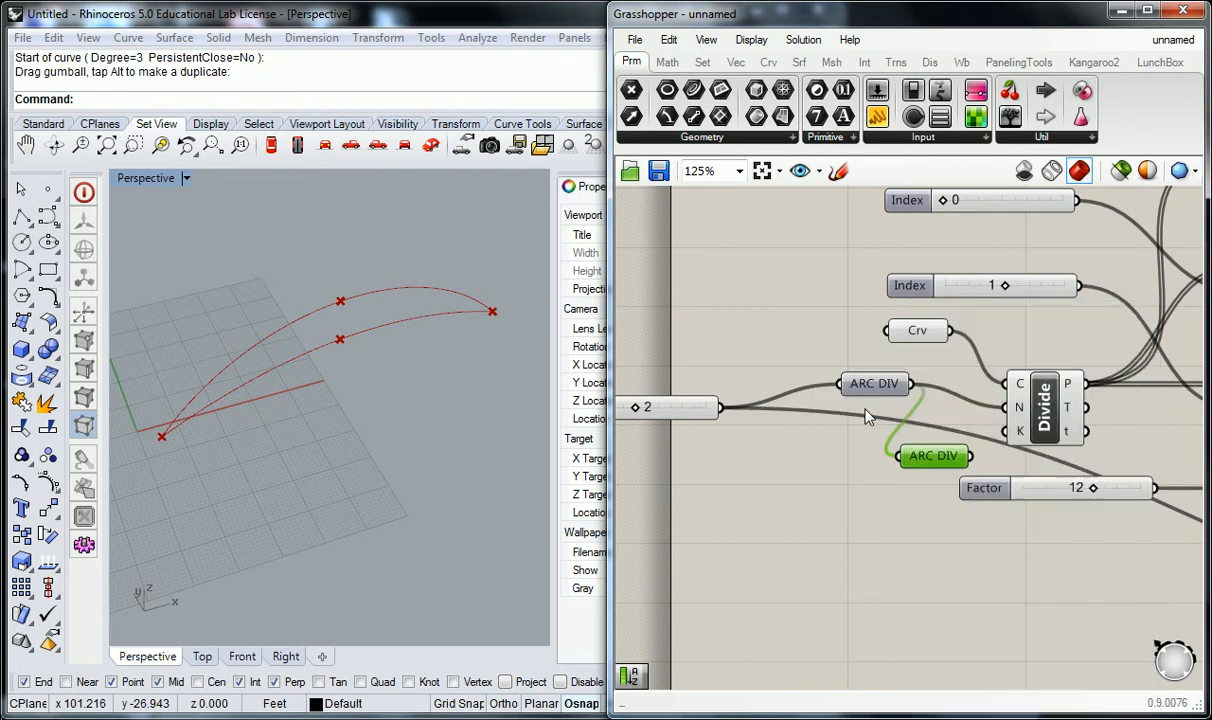
right_click_drag(917, 405, 817, 386)
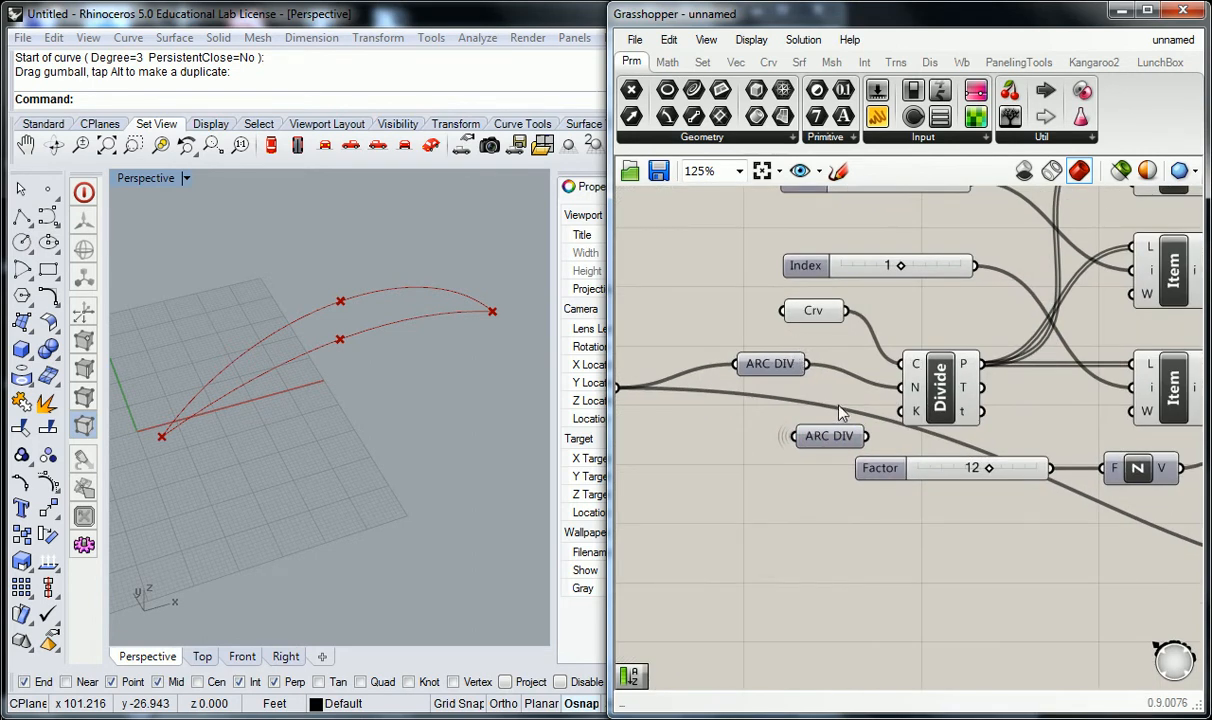
Move the copied ARC DIV parameter across the definition to the second Divide Curve component
right_click_drag(682, 384, 820, 367)
left_click(882, 396)
right_click_drag(936, 396, 778, 379)
right_click_drag(704, 359, 828, 363)
left_click_drag(738, 335, 745, 360)
left_click(841, 391)
scroll(841, 391, "down", 2)
right_click_drag(947, 417, 771, 417)
left_click_drag(727, 403, 1086, 423)
right_click_drag(1088, 427, 847, 433)
Feed the second Divide Curve component's N input from the copied ARC DIV parameter and arrange both just below Arc
left_click_drag(830, 430, 914, 514)
left_click(830, 479)
right_click_drag(828, 477, 991, 425)
scroll(888, 408, "down", 2)
scroll(1012, 450, "up", 2)
left_click(1006, 443)
left_click_drag(1134, 385, 1012, 451)
left_click_drag(1092, 447, 1129, 352)
Review the rewired definition and select the original ARC DIV parameter to reveal its hidden link to the copy
right_click_drag(934, 411, 971, 487)
mouse_move(893, 456)
right_mouse_down()
mouse_move(960, 447)
mouse_move(905, 457)
right_mouse_up()
left_click(947, 463)
scroll(947, 463, "down", 1)
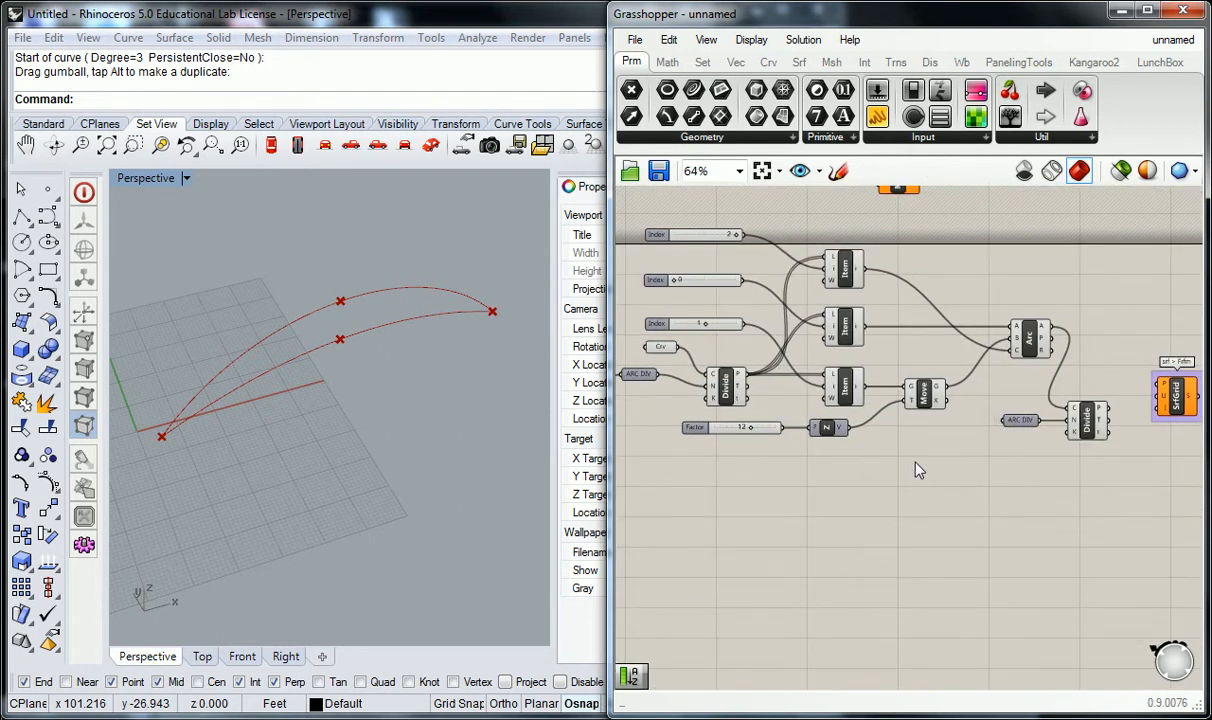
right_click_drag(903, 464, 968, 484)
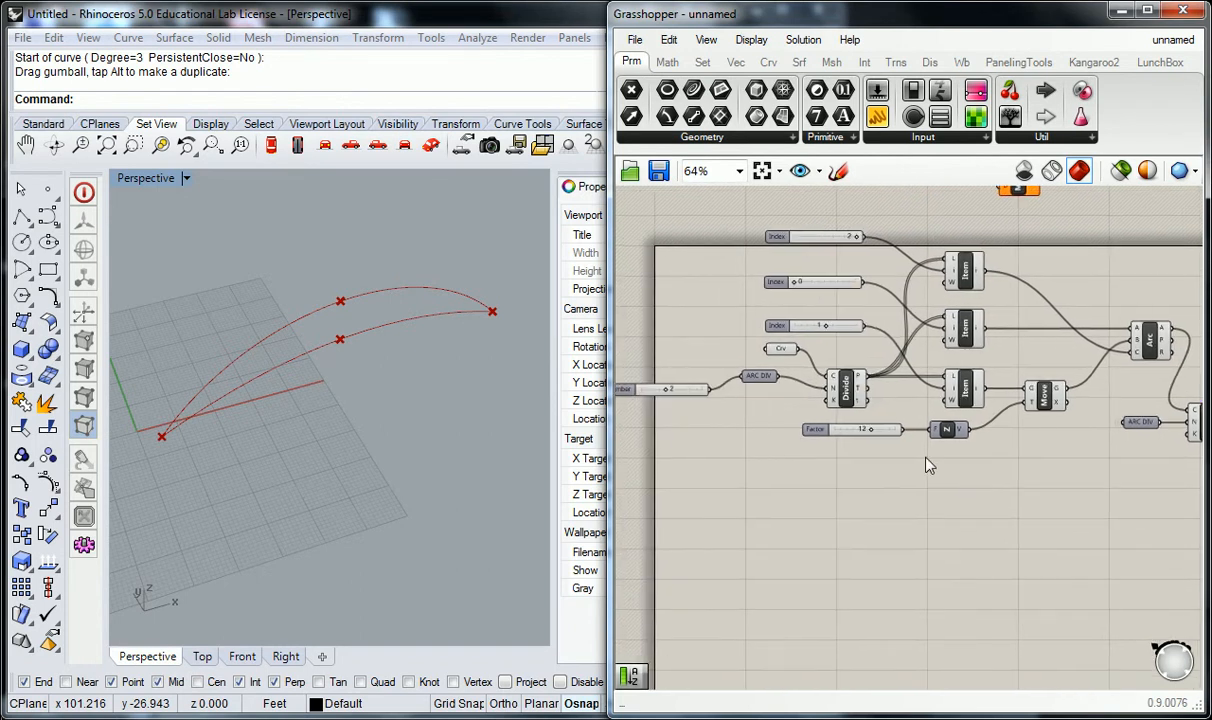
left_click(755, 375)
right_click_drag(692, 382, 735, 377)
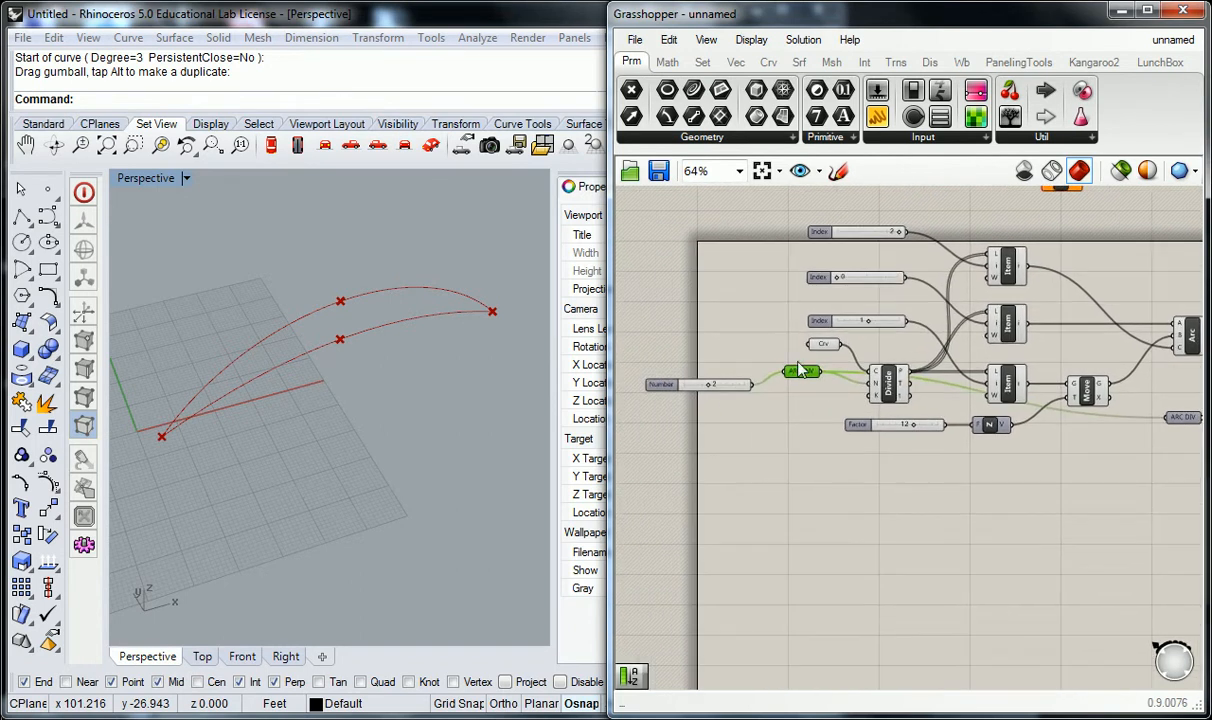
Add another Number parameter below the original ARC DIV parameter and switch its display from name to icon
left_click_drag(817, 116, 808, 450)
scroll(803, 344, "up", 4)
right_click(798, 452)
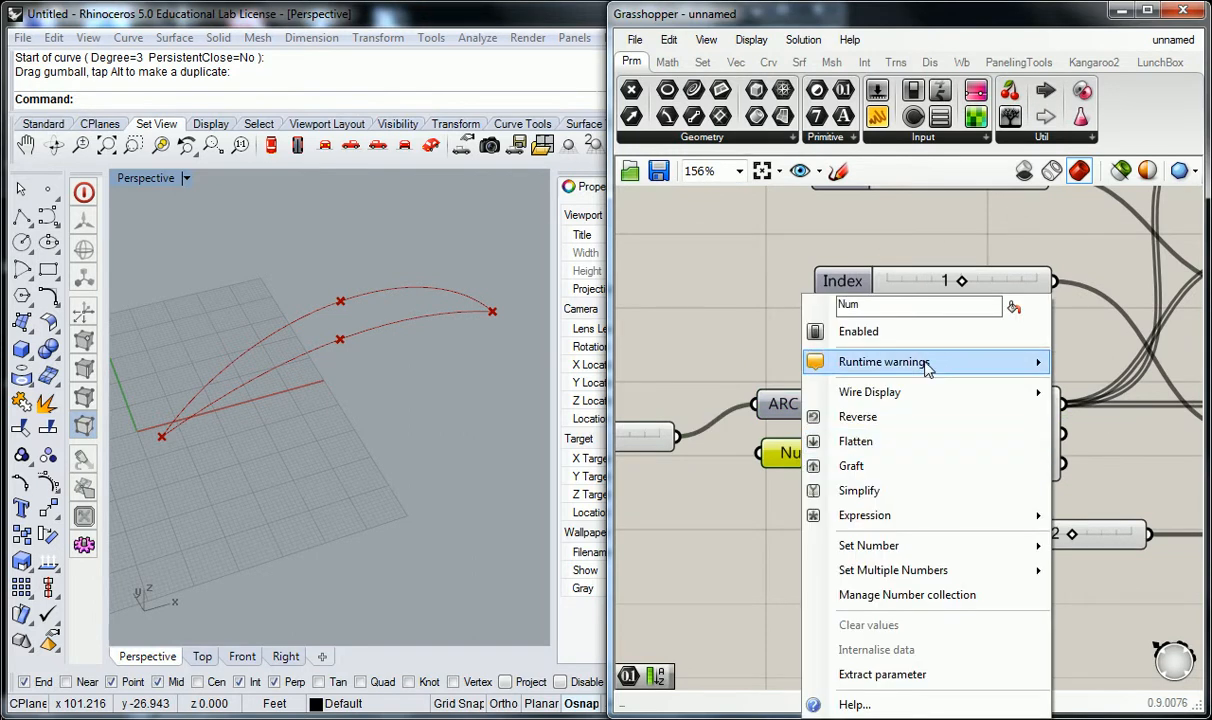
left_click(1012, 309)
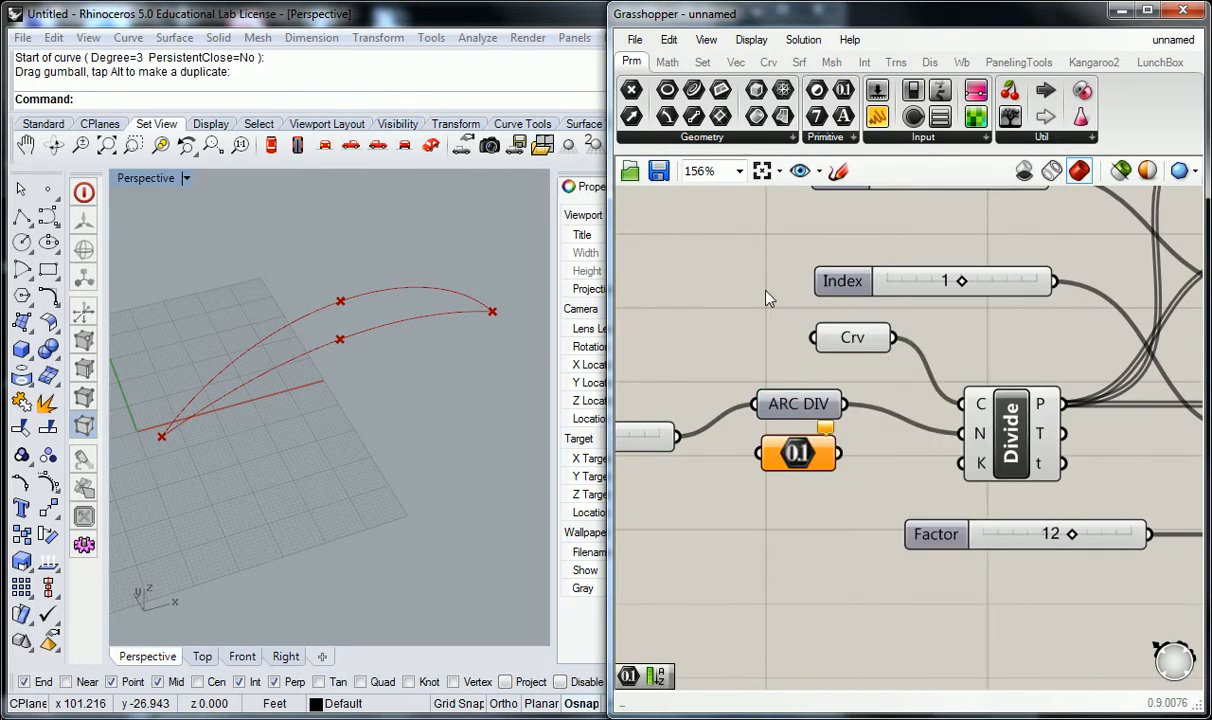
scroll(800, 327, "down", 2)
right_click_drag(796, 319, 882, 346)
left_click_drag(878, 435, 880, 445)
left_click(819, 348)
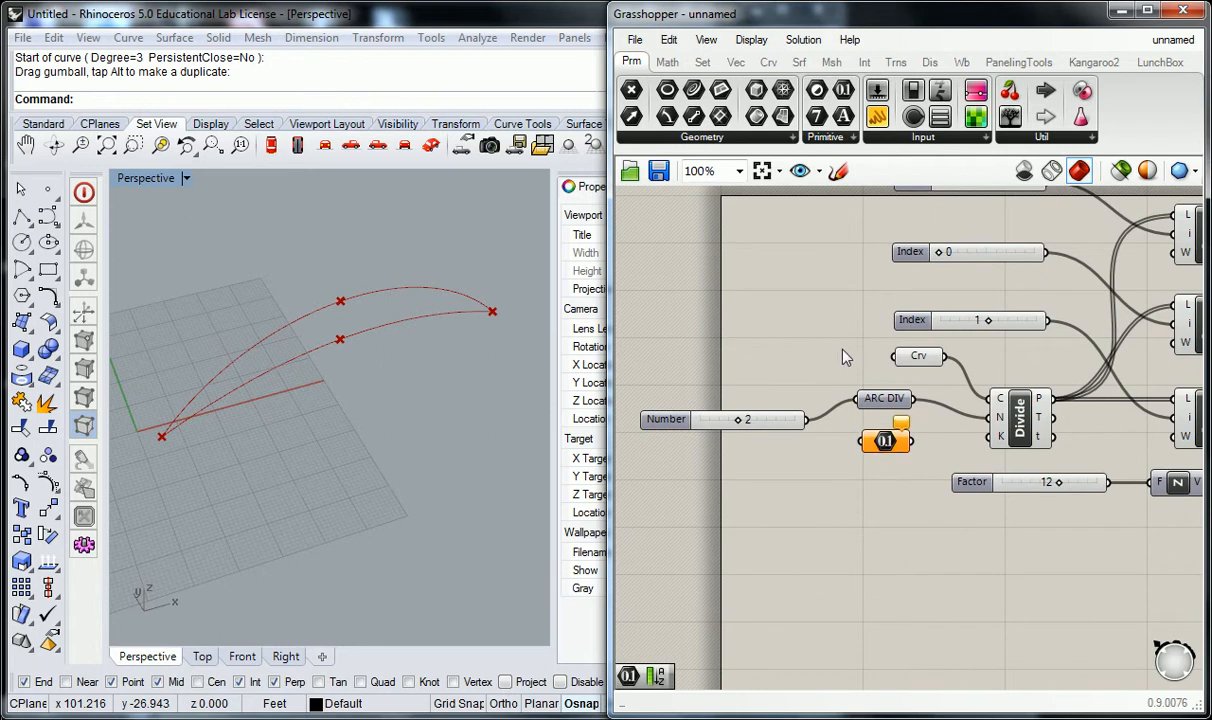
scroll(920, 315, "down", 2)
right_click_drag(1055, 379, 835, 367)
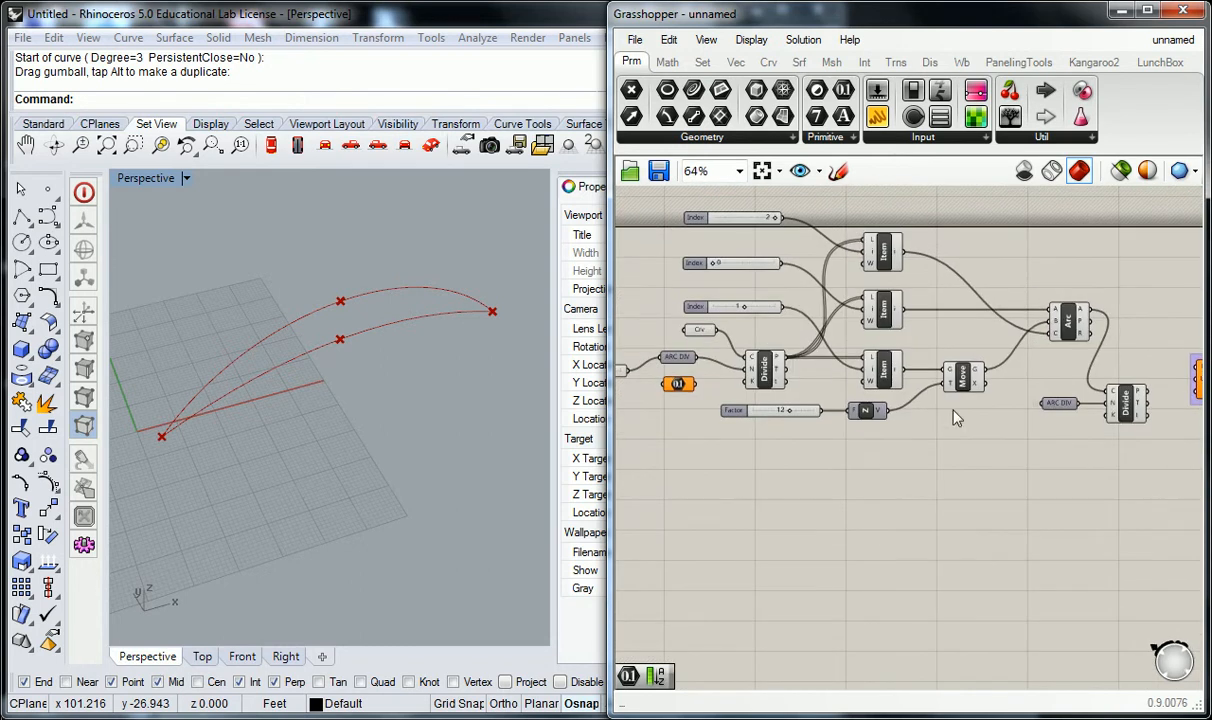
Pull the copied ARC DIV parameter away and realign it beside the second Divide Curve's N input, exposing its hidden incoming wire
left_click_drag(1058, 404, 1039, 457)
scroll(900, 392, "up", 3)
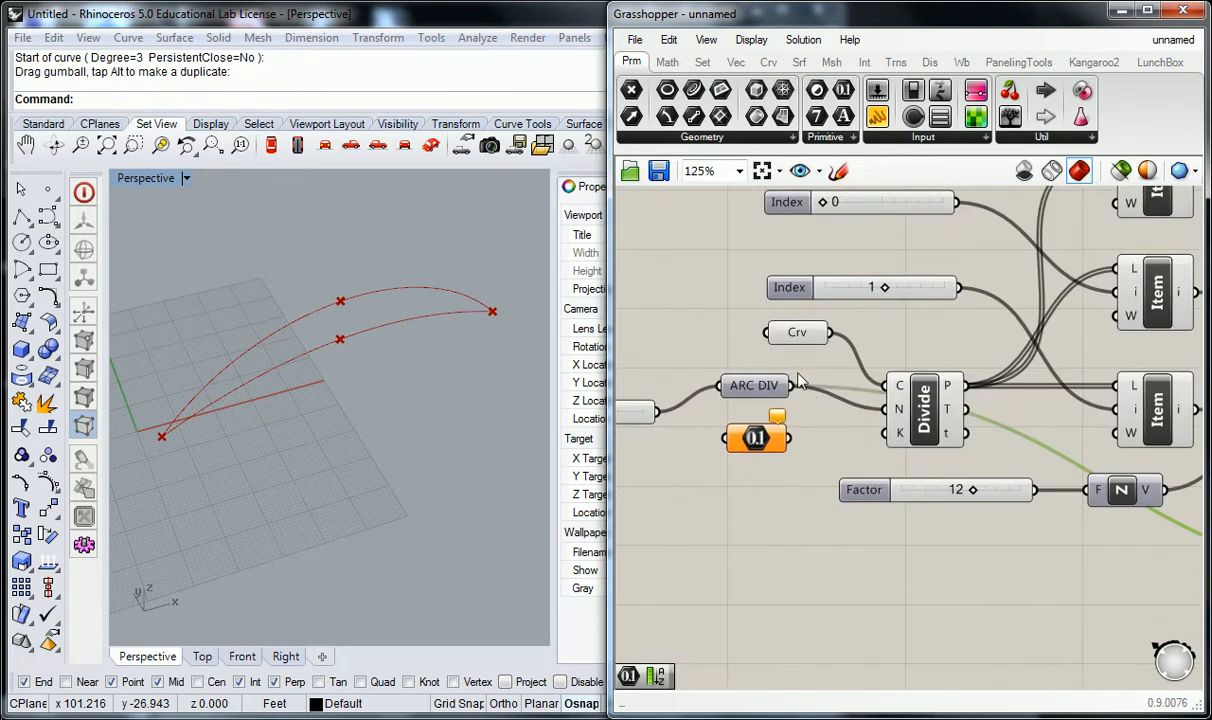
scroll(785, 386, "down", 4)
scroll(1030, 433, "up", 5)
left_click(1052, 362)
right_click_drag(1062, 356, 941, 422)
left_click_drag(880, 512, 936, 384)
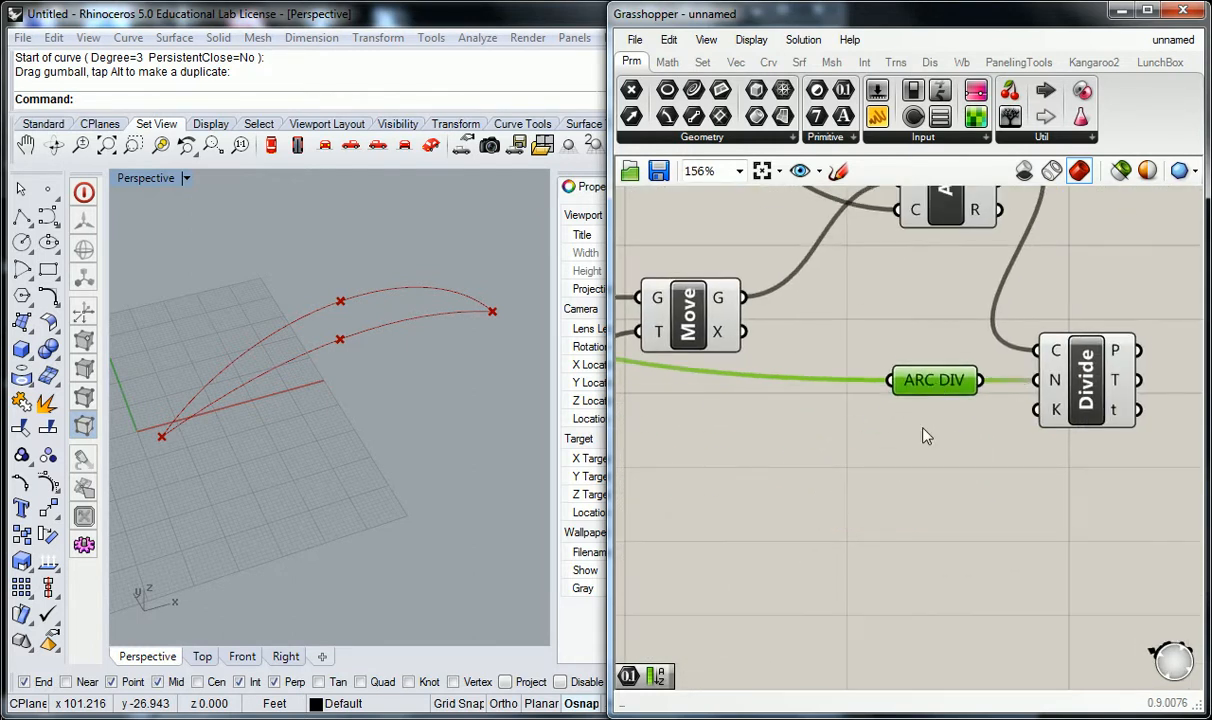
left_click(920, 434)
Examine the definition from the Number slider through both ARC DIV parameters to the second Divide Curve component
scroll(919, 435, "down", 4)
scroll(870, 432, "up", 2)
right_click_drag(963, 438, 1122, 474)
right_click_drag(815, 380, 1028, 392)
right_click_drag(898, 382, 1002, 414)
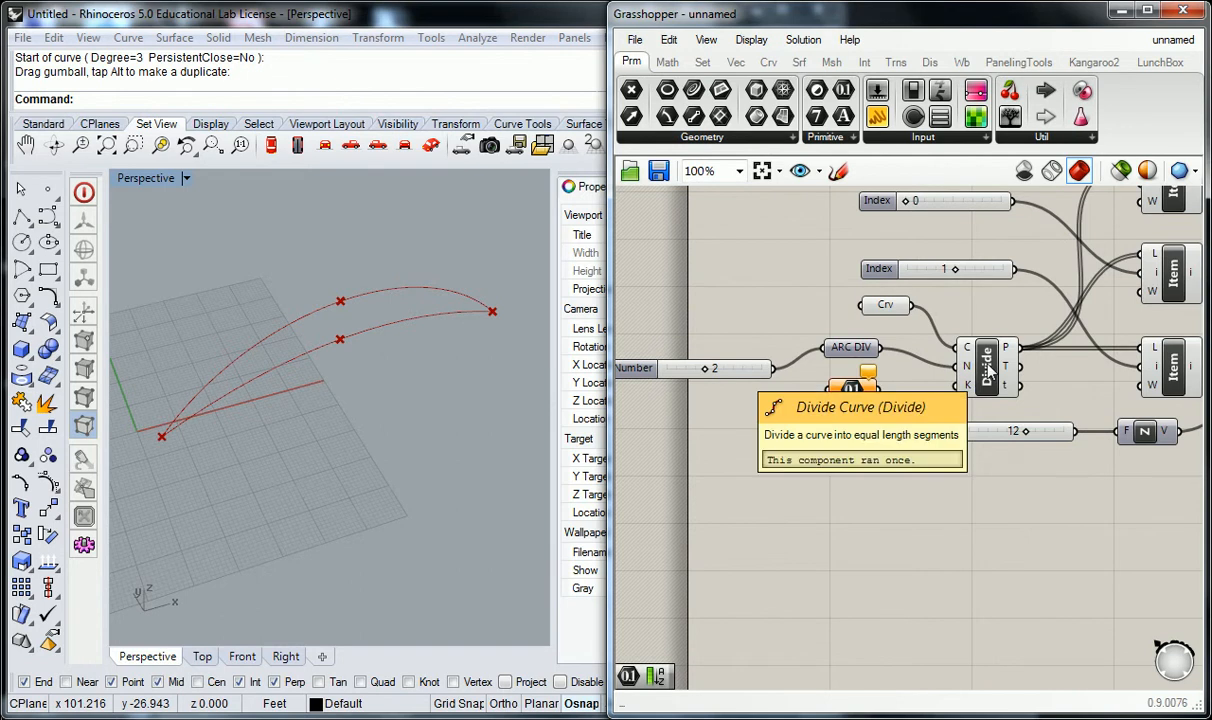
scroll(988, 368, "down", 5)
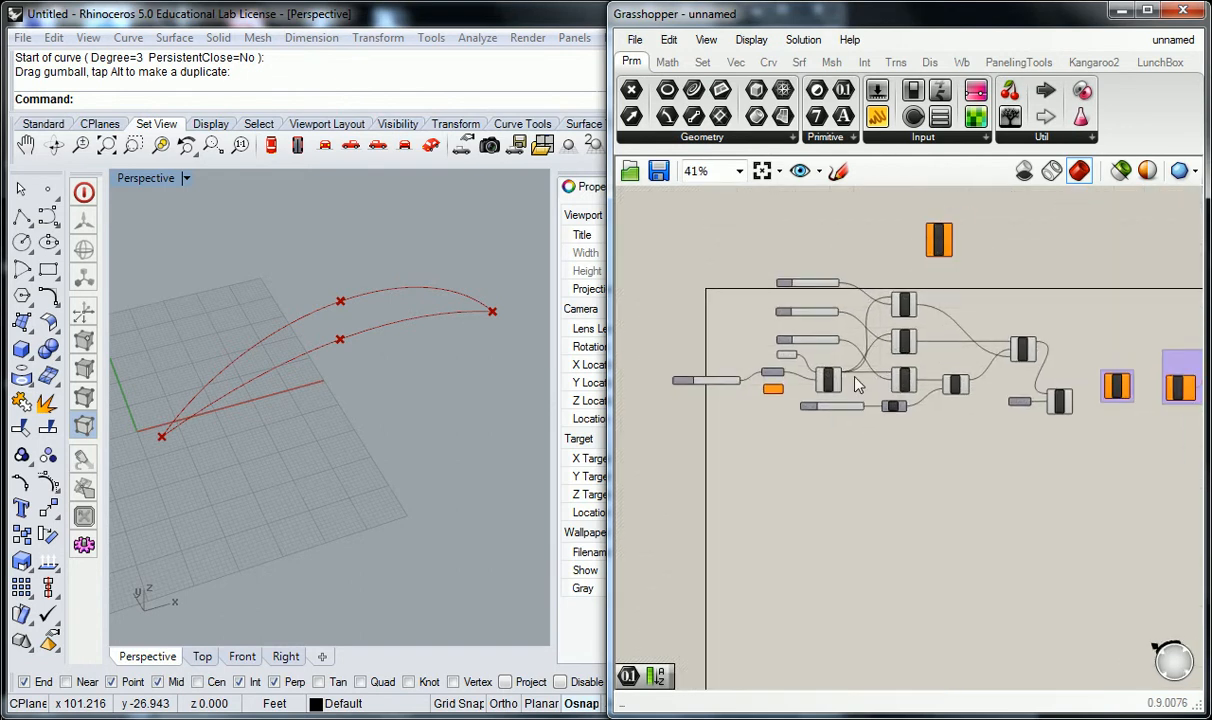
right_click_drag(960, 364, 871, 360)
scroll(963, 395, "up", 2)
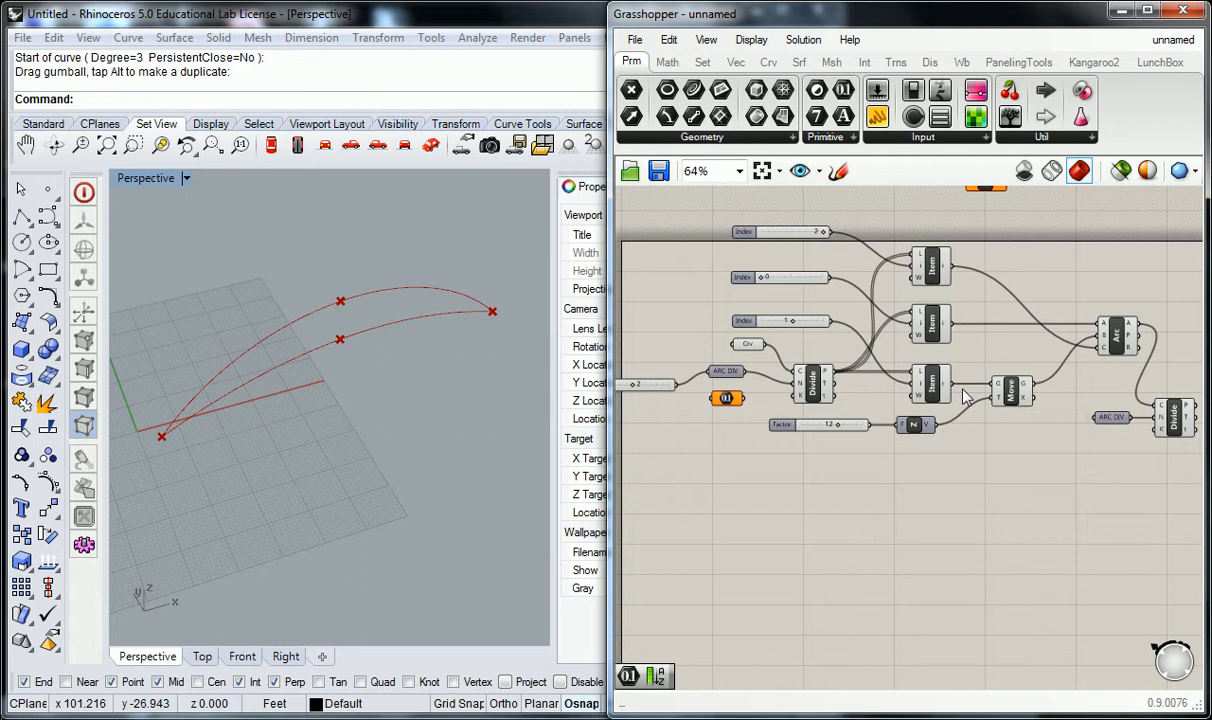
right_click_drag(1013, 398, 918, 388)
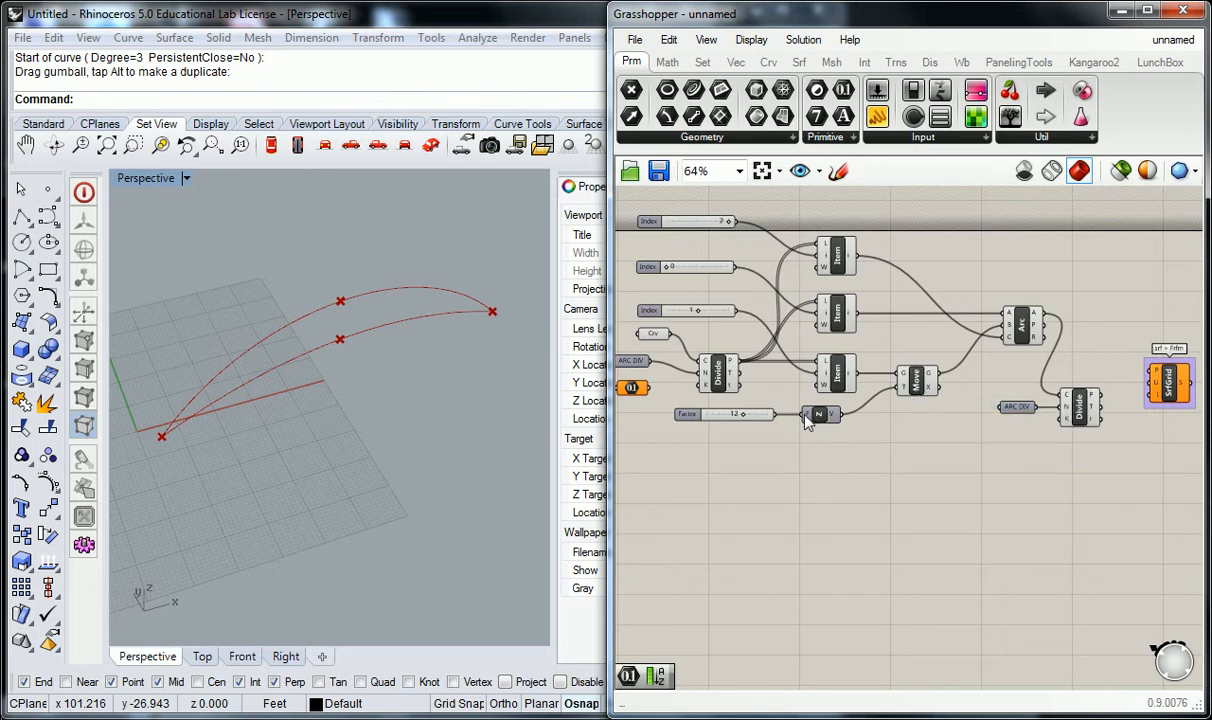
mouse_move(760, 400)
right_mouse_down()
mouse_move(843, 405)
mouse_move(776, 402)
right_mouse_up()
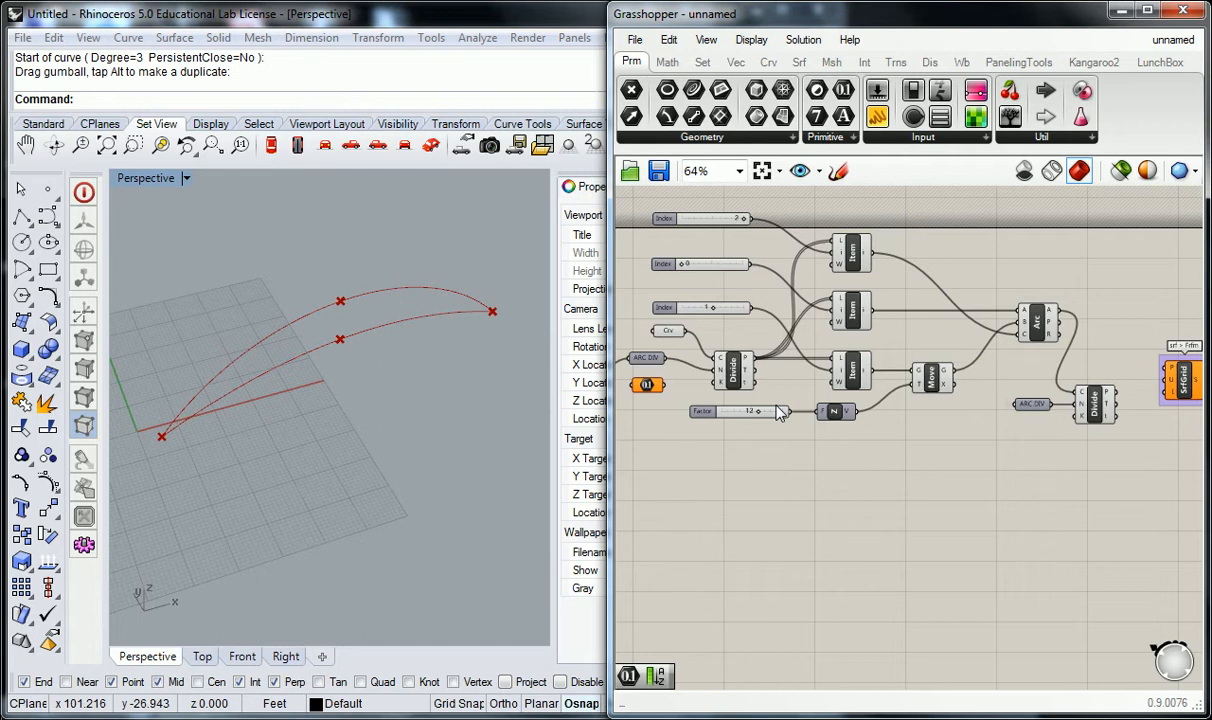
Show the Wire Display options of the copied ARC DIV parameter and close them without changing the setting
scroll(1090, 400, "up", 4)
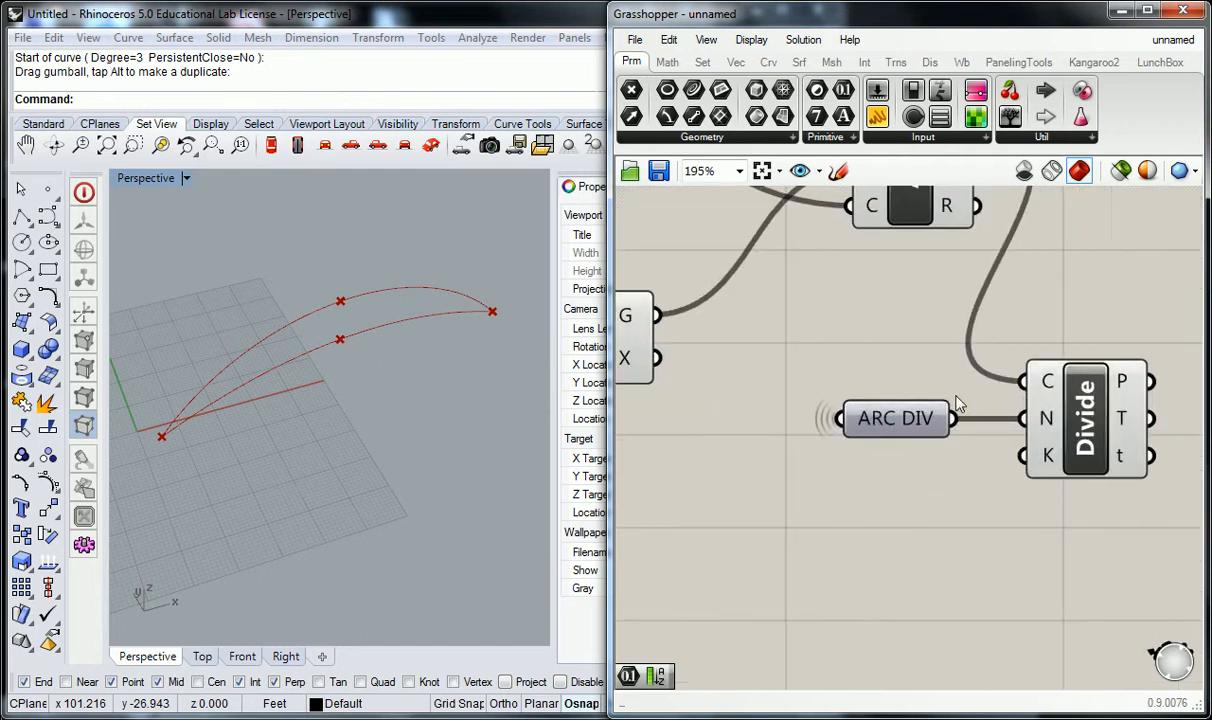
right_click(862, 426)
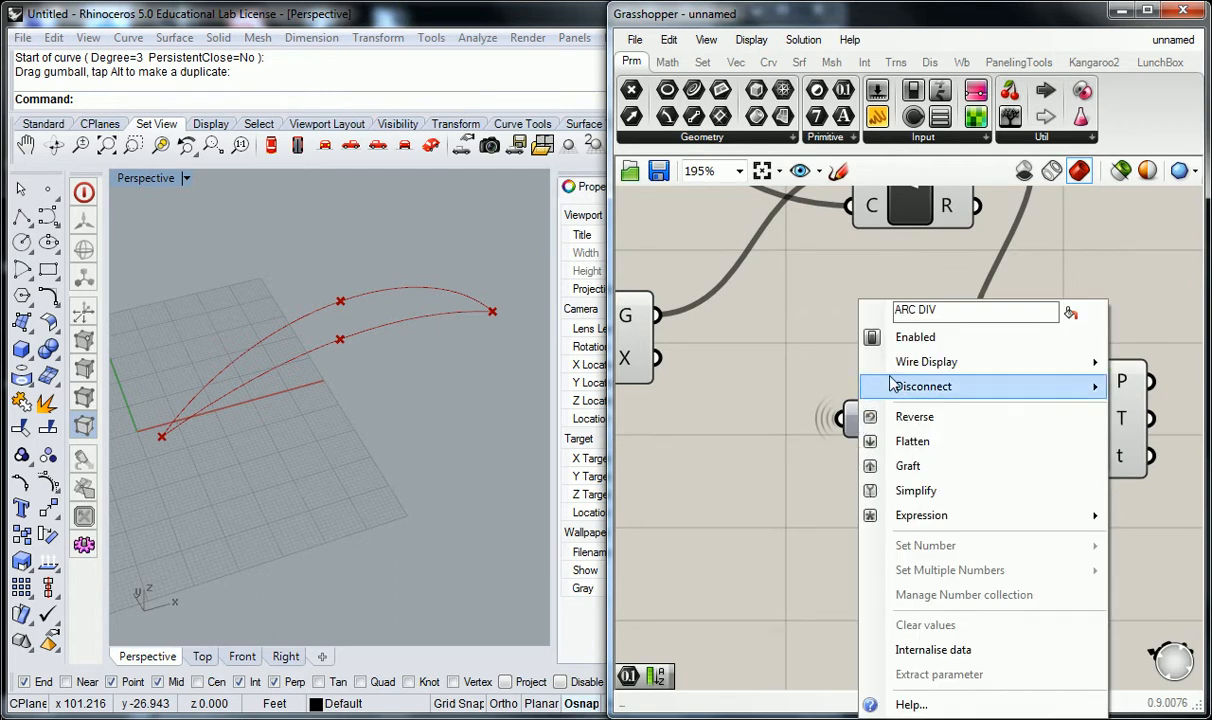
mouse_move(885, 366)
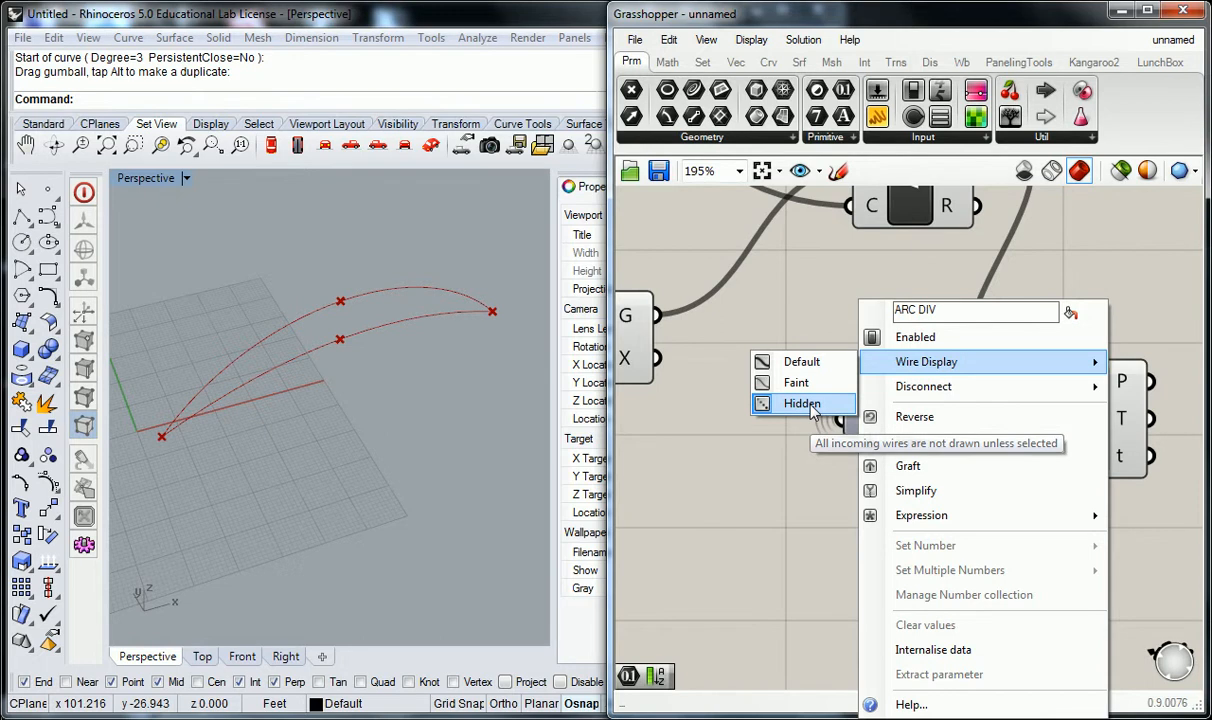
left_click(792, 296)
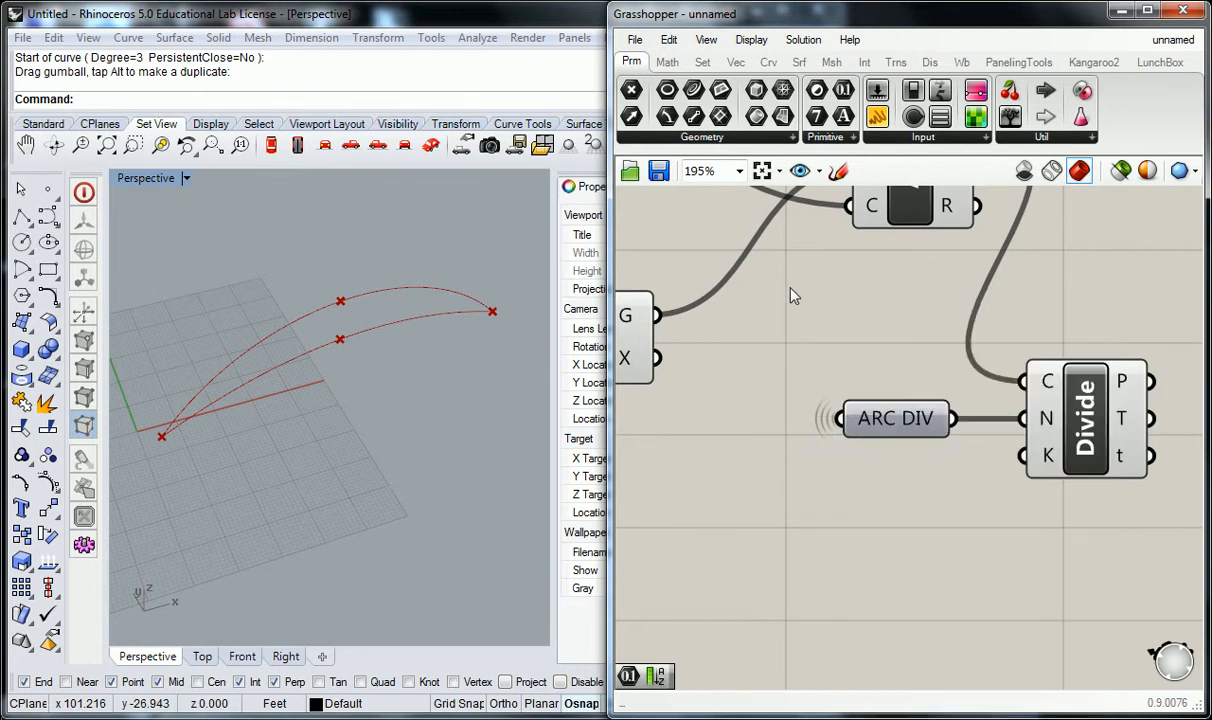
Move the copied ARC DIV parameter back between the original ARC DIV parameter and the first Divide Curve component
scroll(800, 336, "down", 6)
scroll(963, 384, "up", 3)
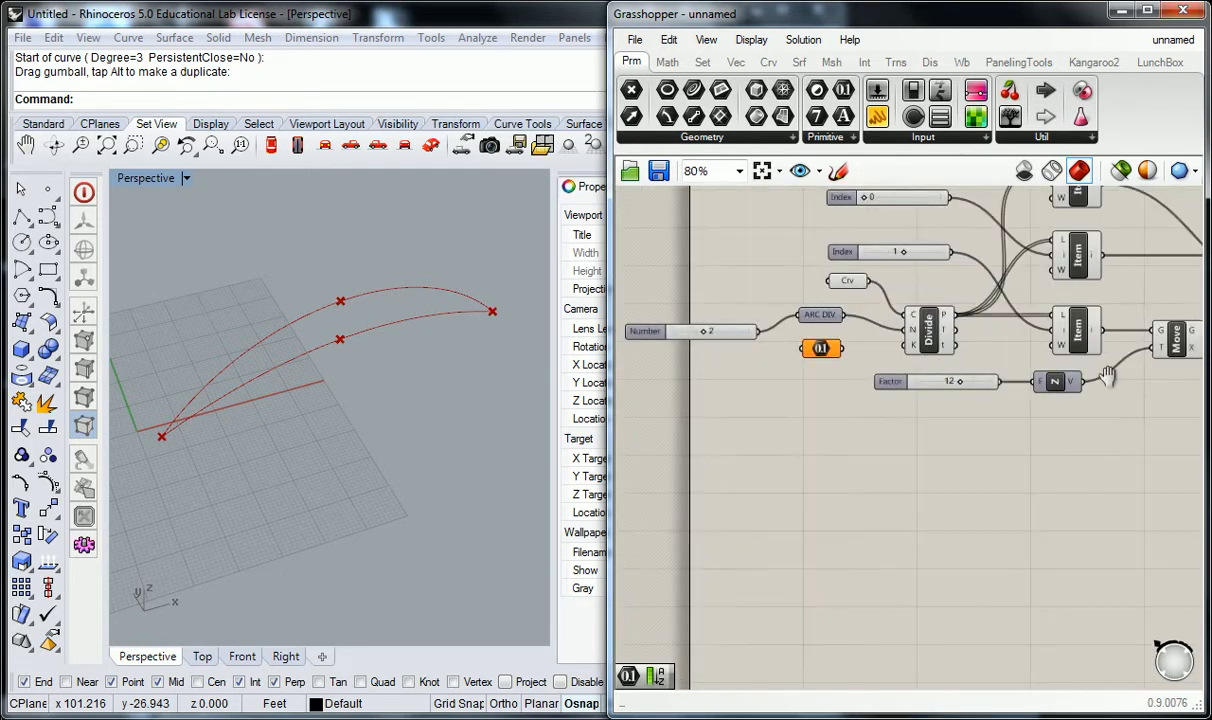
right_click_drag(1111, 384, 914, 376)
left_click_drag(1094, 365, 700, 336)
right_click_drag(698, 346, 972, 372)
scroll(884, 326, "up", 2)
left_click_drag(910, 337, 879, 341)
left_click_drag(990, 375, 984, 416)
left_click(876, 291)
scroll(935, 333, "up", 5)
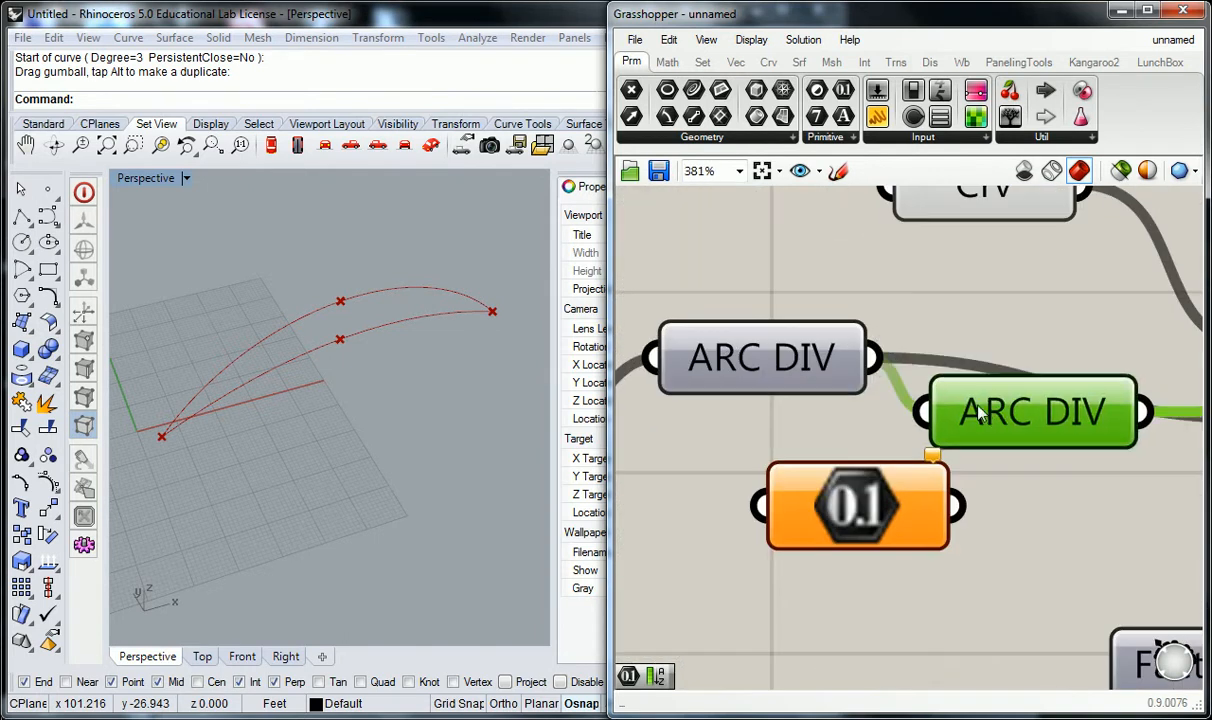
Shift the unnamed Number parameter so it sits directly below the original ARC DIV parameter
scroll(958, 347, "down", 3)
right_click(950, 378)
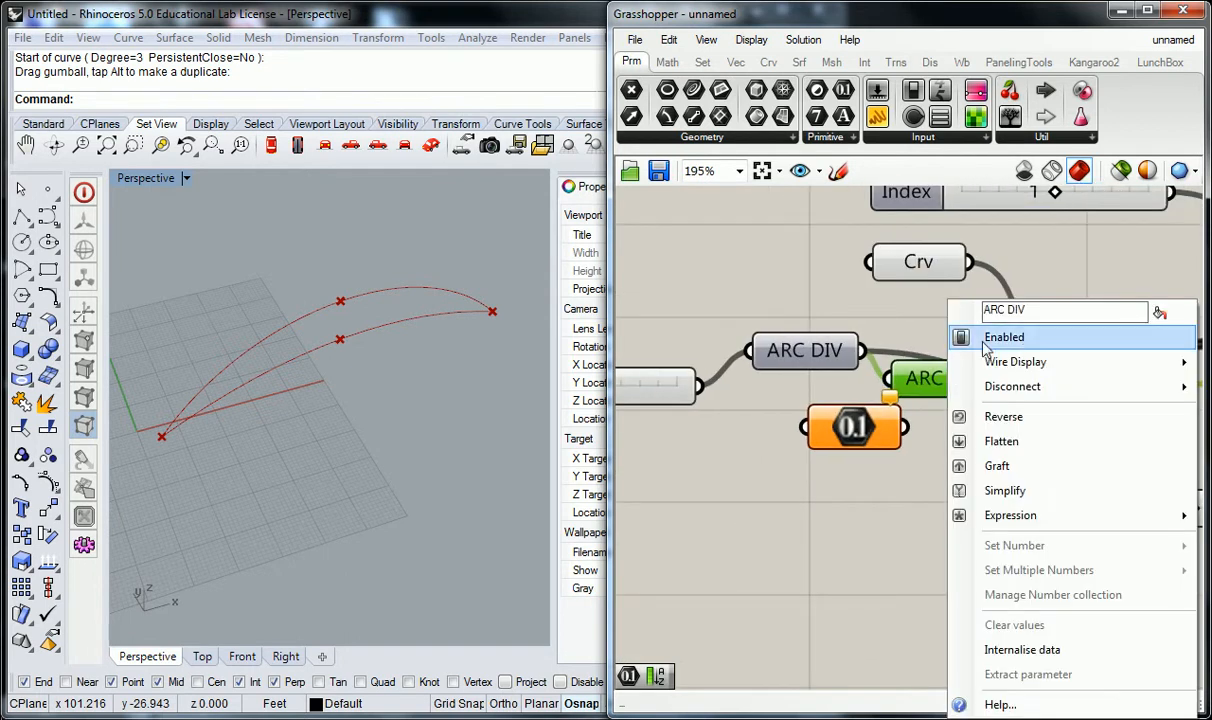
left_click(916, 305)
left_click_drag(838, 431, 785, 440)
scroll(785, 446, "down", 1)
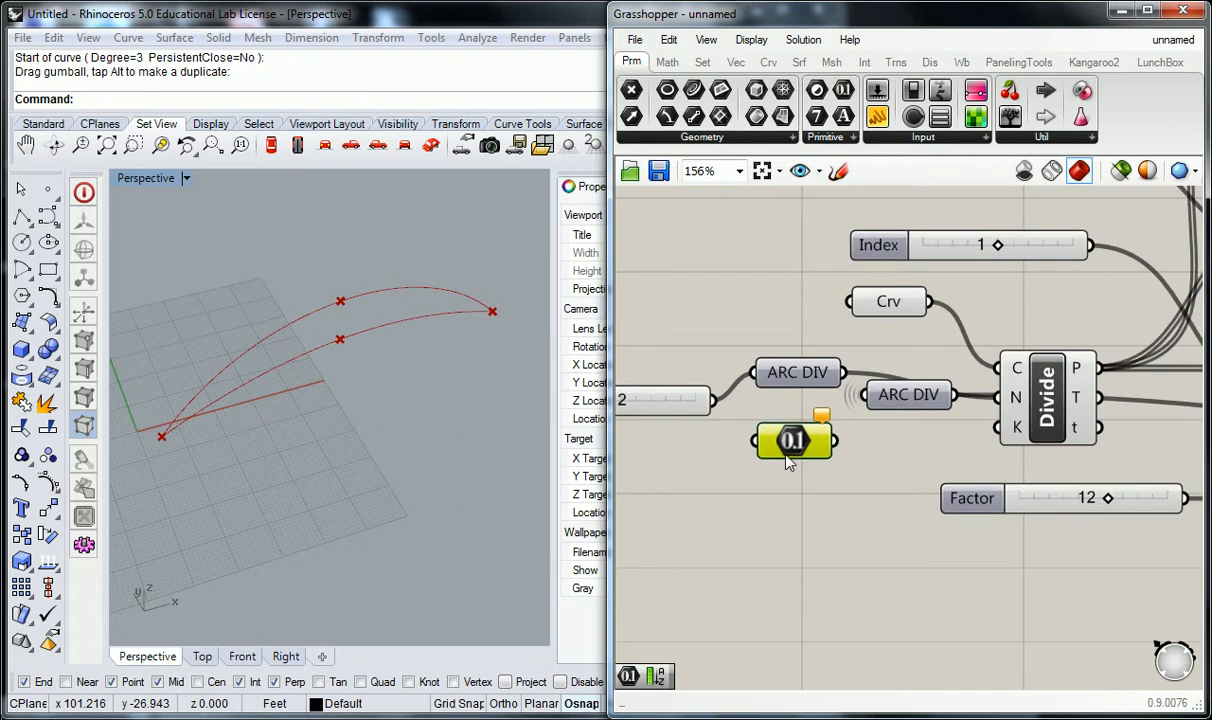
Look over the whole definition and the empty canvas area below it
scroll(790, 458, "down", 2)
scroll(793, 452, "down", 3)
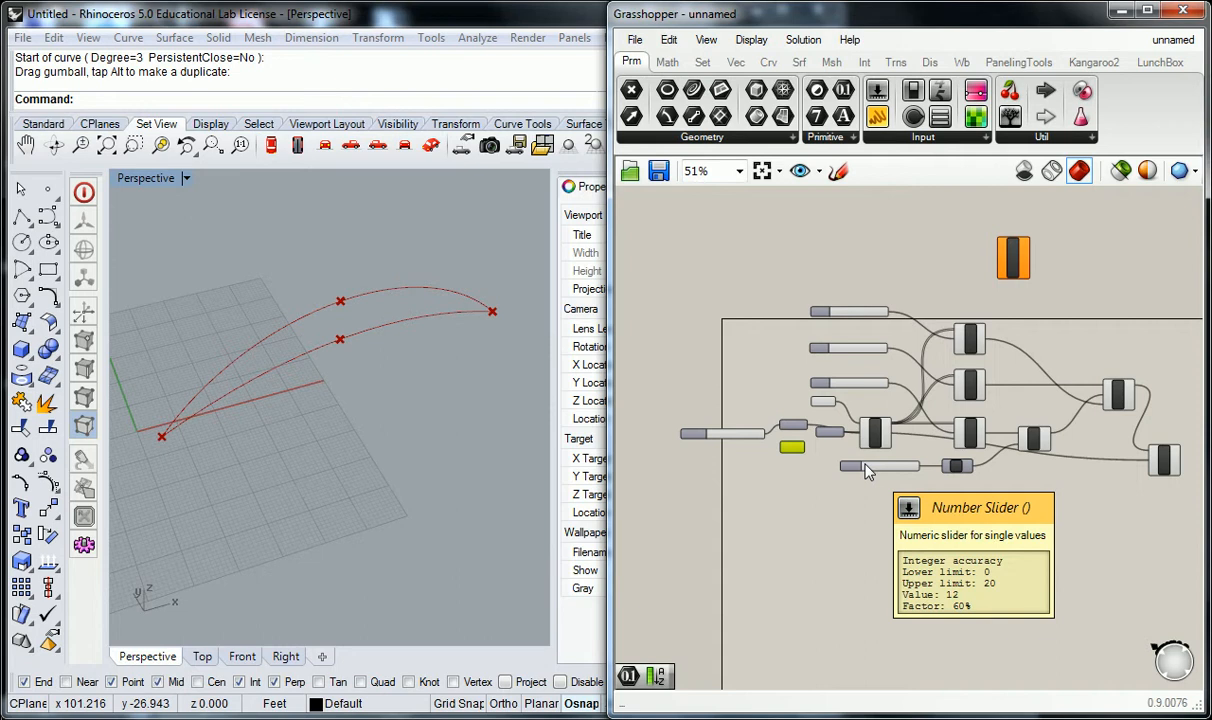
scroll(813, 430, "down", 4)
right_click_drag(793, 414, 807, 322)
scroll(832, 420, "up", 4)
right_click_drag(800, 276, 785, 440)
scroll(780, 420, "up", 3)
scroll(800, 340, "down", 5)
scroll(828, 273, "up", 2)
scroll(842, 277, "up", 2)
Add a number slider defined as 0<5<10 on the empty canvas below the definition
right_click_drag(814, 540, 805, 310)
scroll(804, 309, "down", 2)
right_click_drag(842, 458, 838, 370)
double_click(806, 308)
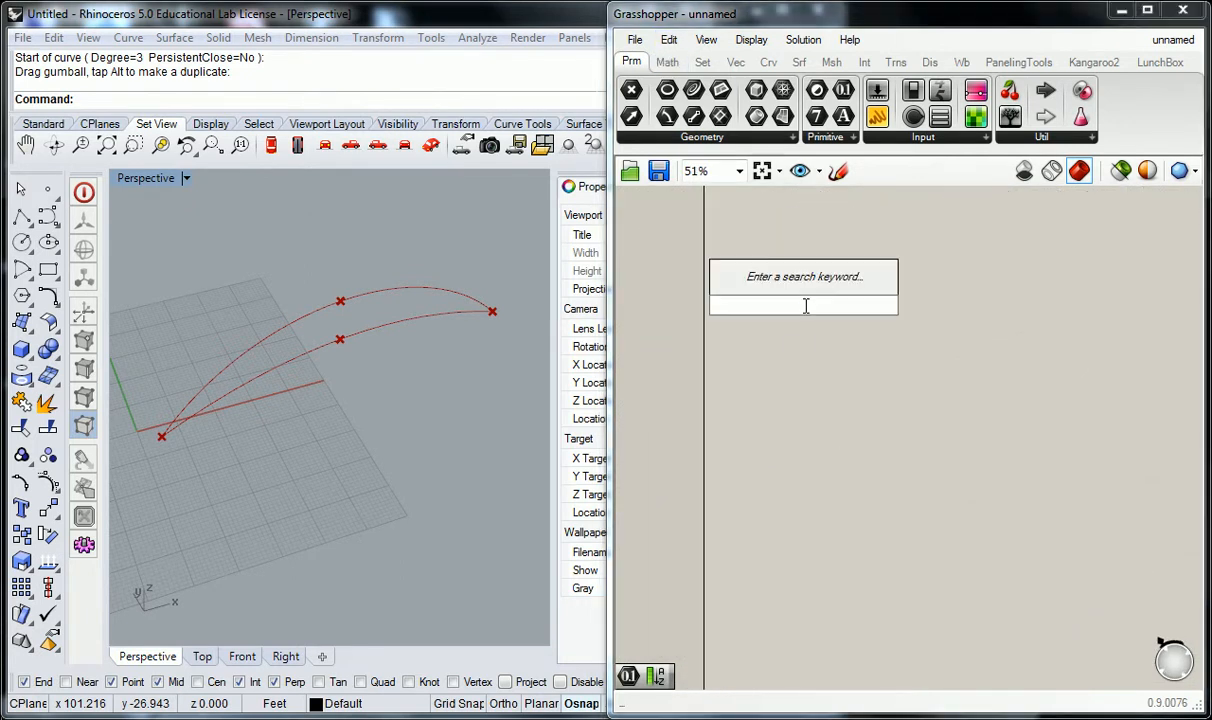
type("0<5<10")
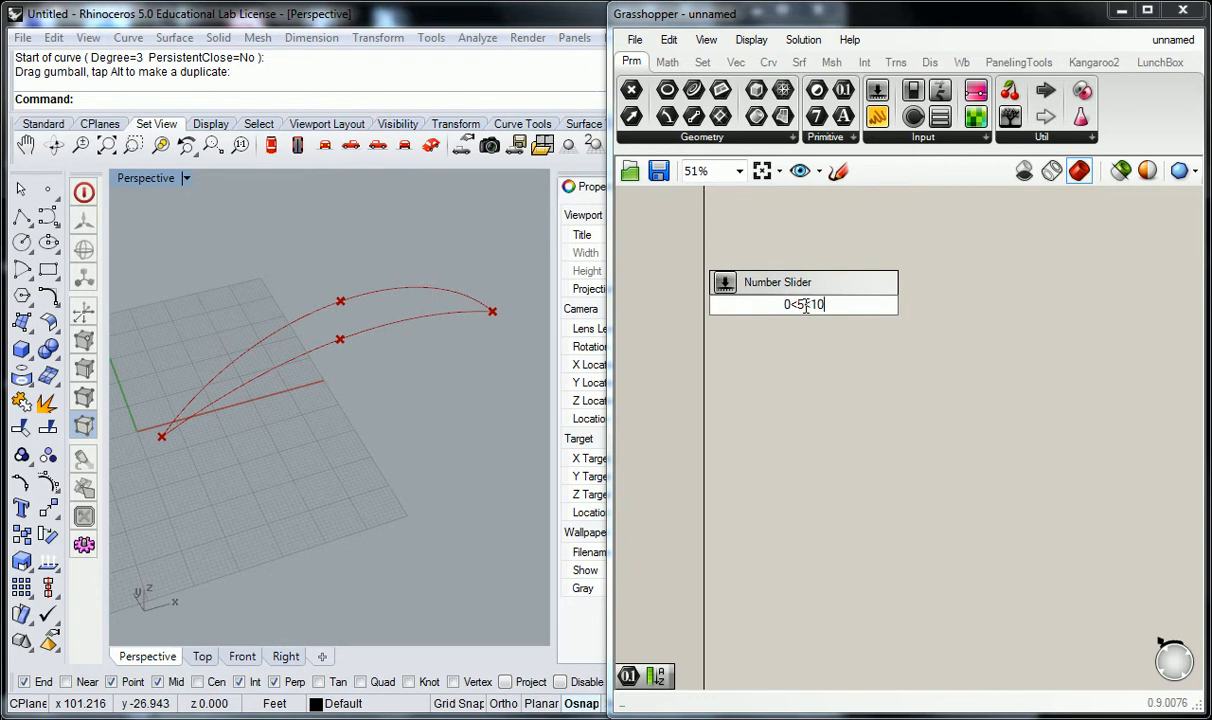
key("Return")
Rename the new number slider as ARC SUBDIVISIONS
scroll(830, 300, "up", 4)
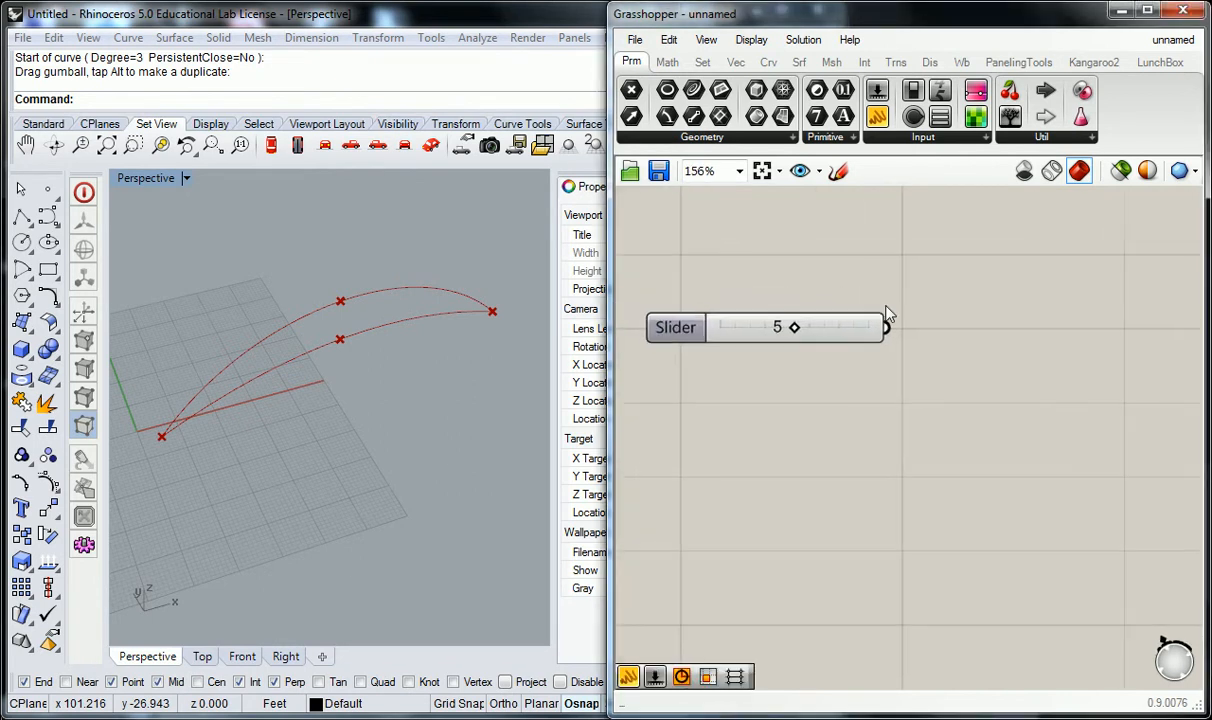
right_click(758, 355)
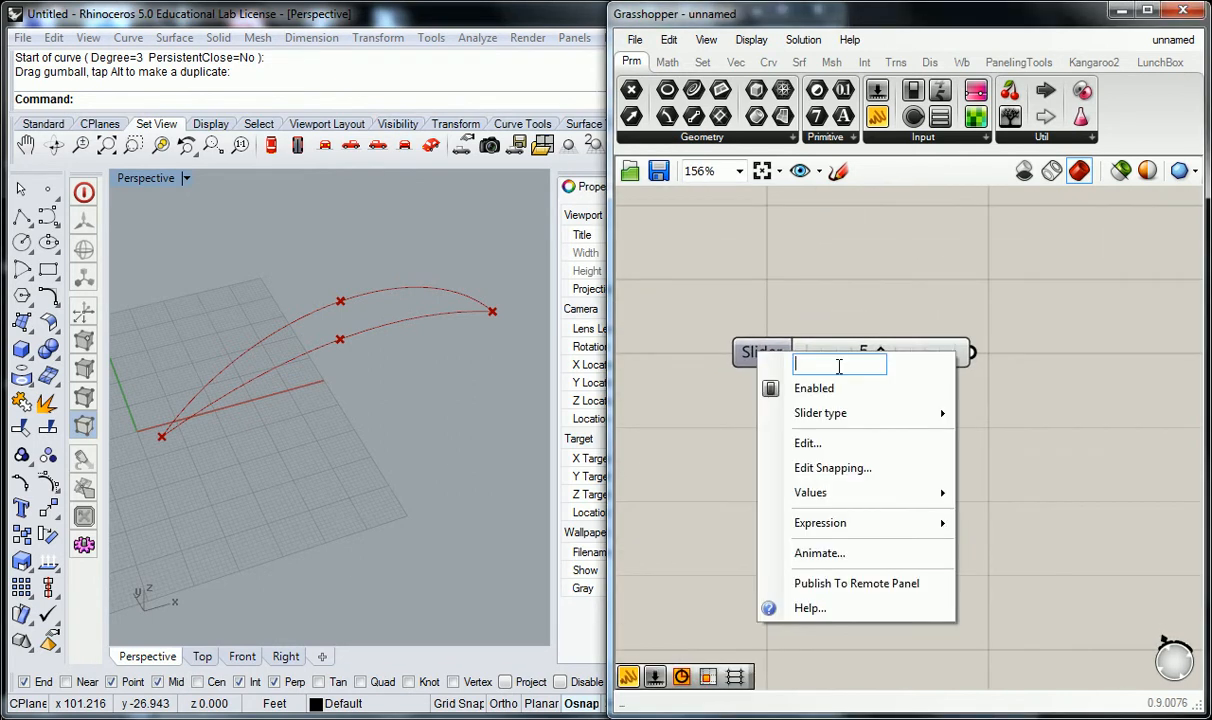
type("ARC ")
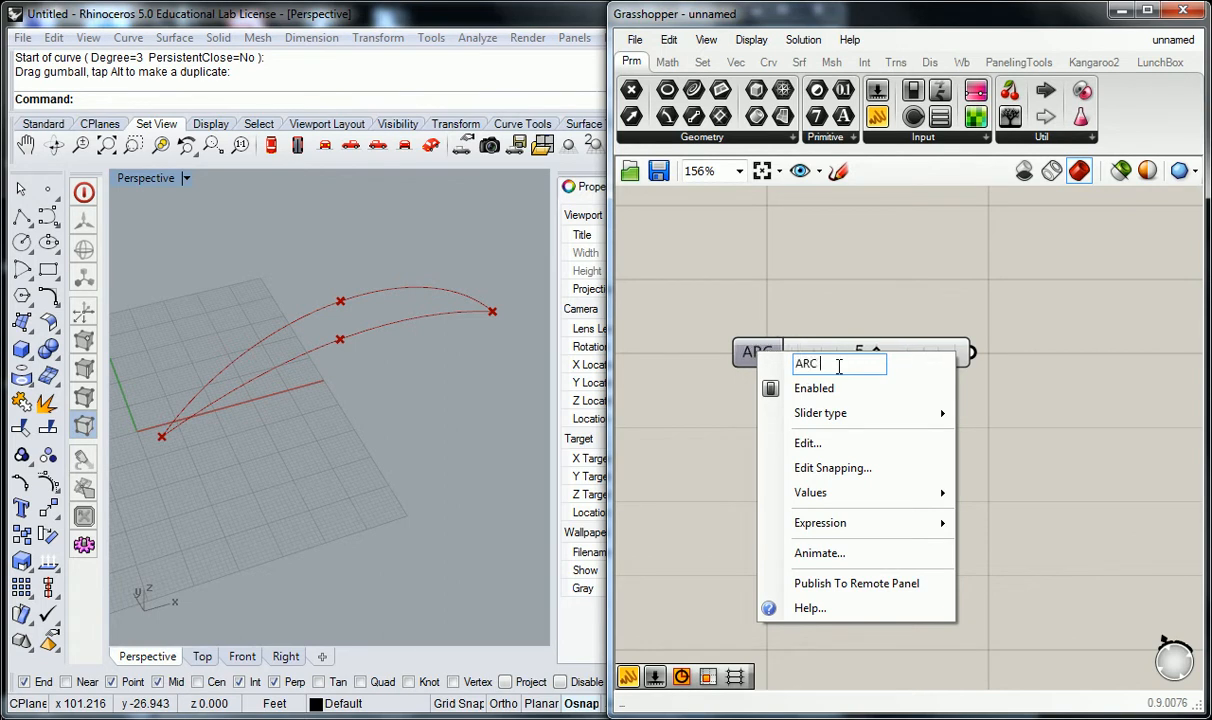
type("SUBDIVISIONS")
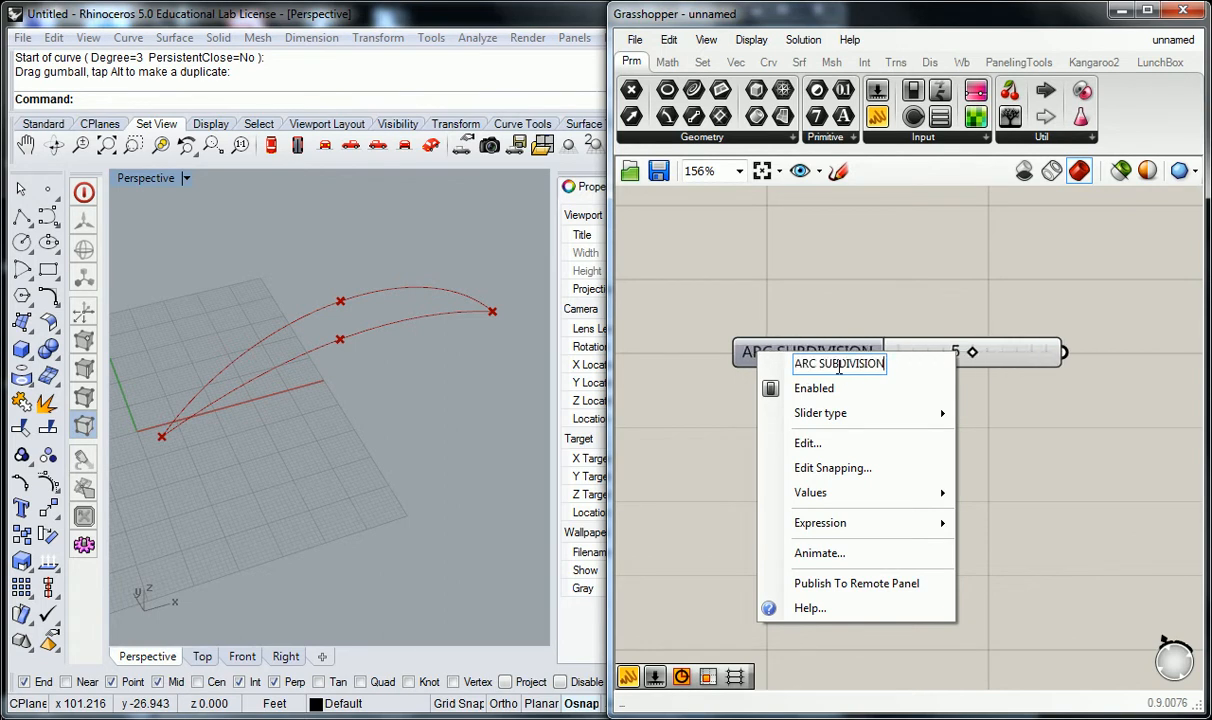
key("Return")
Add an Arc component with A, B and C inputs beside the ARC SUBDIVISIONS slider and wire the slider to its B input
scroll(950, 280, "down", 2)
right_click_drag(996, 290, 871, 317)
scroll(871, 317, "down", 1)
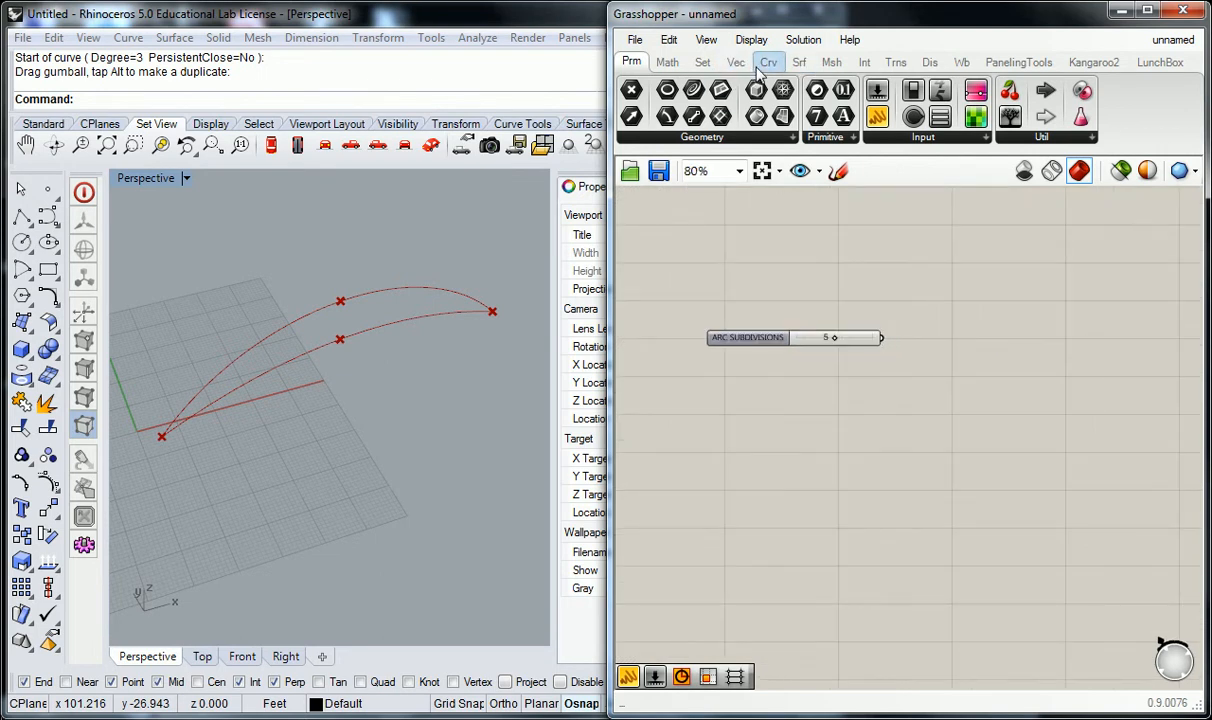
left_click(768, 62)
left_click_drag(942, 93, 1169, 330)
right_click_drag(1020, 340, 904, 362)
left_click_drag(768, 359, 942, 361)
left_click(866, 337)
Review the wire running from the ARC SUBDIVISIONS slider to the new Arc component at several zoom levels
right_click_drag(844, 335, 816, 352)
scroll(1022, 331, "up", 2)
scroll(950, 342, "down", 2)
scroll(974, 364, "up", 2)
scroll(972, 364, "down", 4)
right_click_drag(957, 367, 863, 372)
left_click(860, 372)
scroll(860, 392, "up", 2)
scroll(927, 338, "down", 2)
right_click_drag(934, 354, 860, 363)
Group the arc definition from the Index sliders to the second Divide Curve, leaving out the original ARC DIV and Number parameters
right_click_drag(813, 267, 867, 576)
left_click_drag(1049, 268, 672, 508)
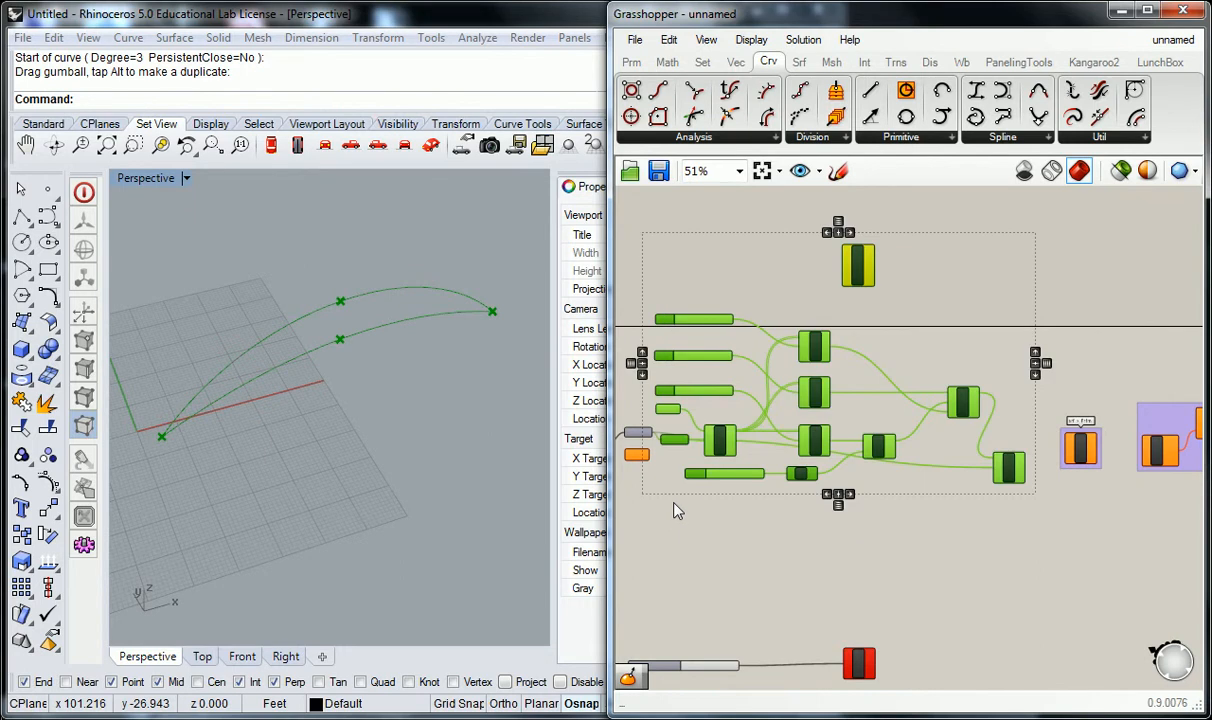
key("ctrl+g")
left_click(888, 527)
right_click_drag(888, 527, 898, 524)
scroll(905, 490, "up", 4)
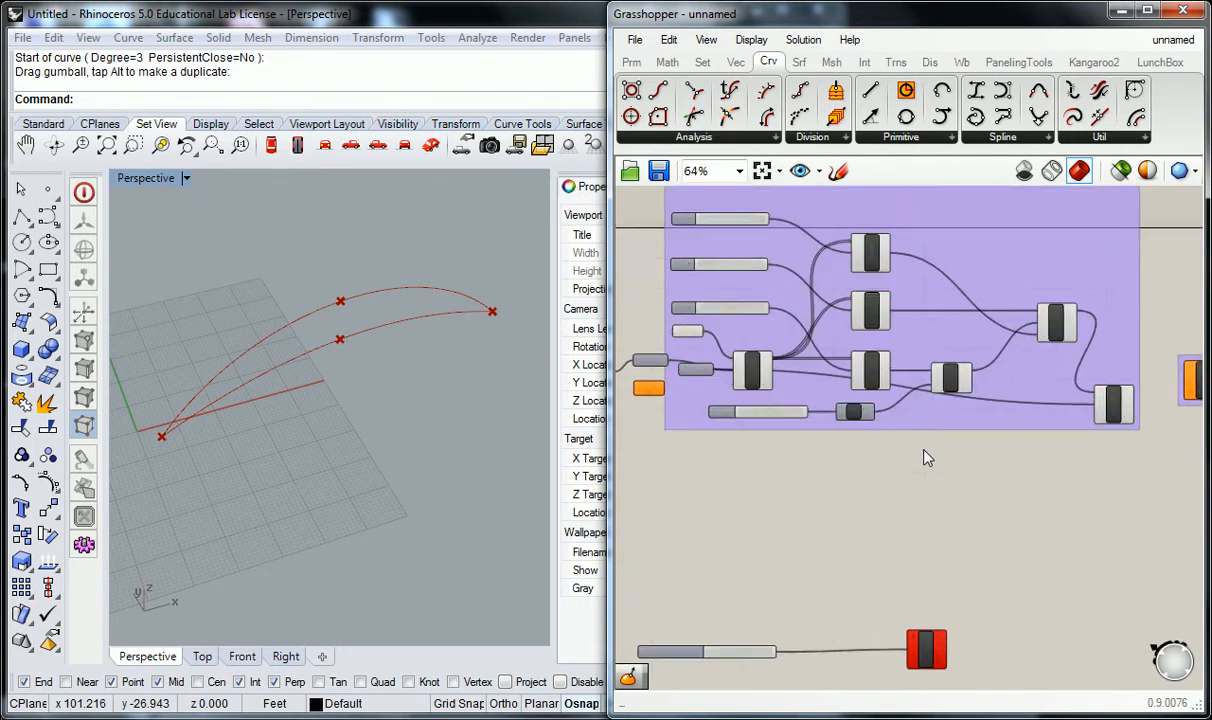
Try moving the original ARC DIV parameter farther from the group and undo the move
left_click_drag(904, 405, 870, 383)
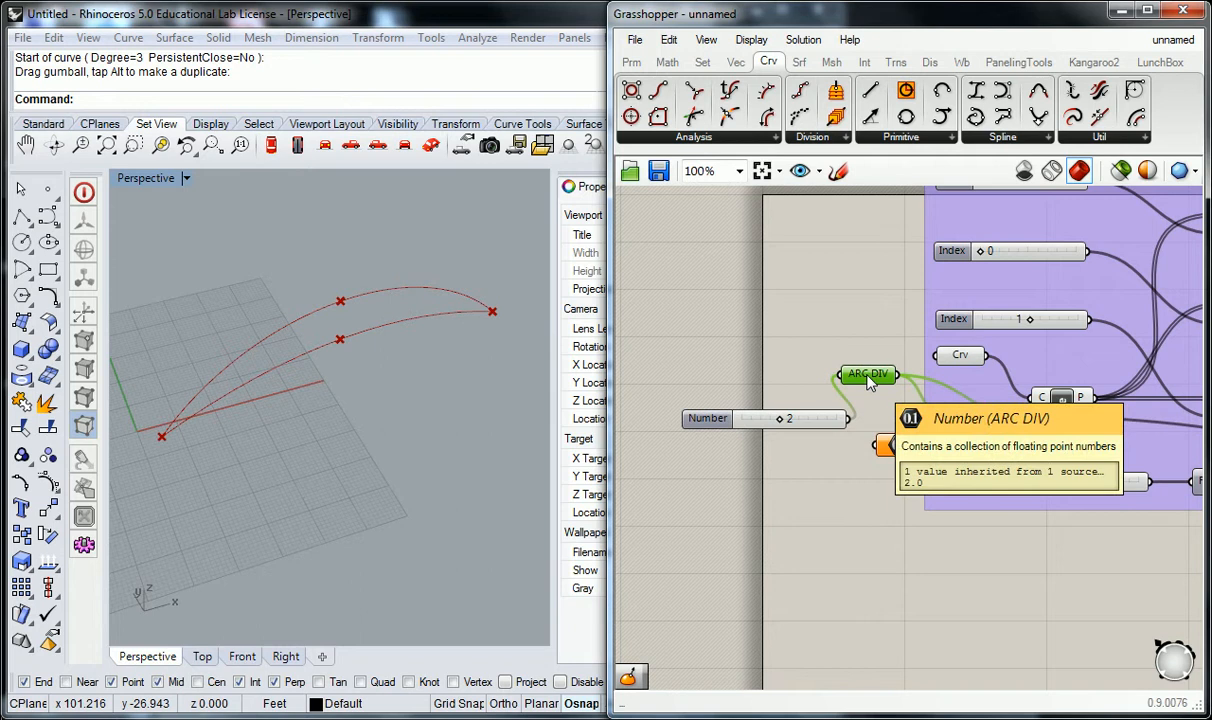
left_click(850, 355)
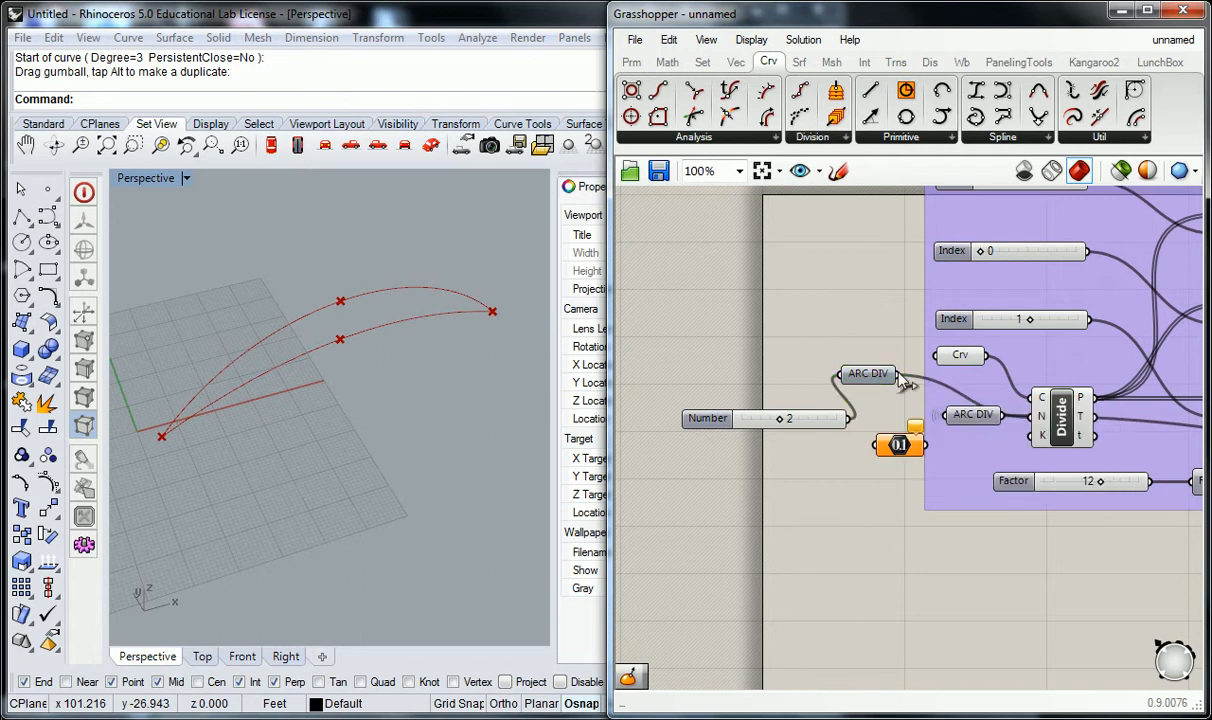
key("ctrl+z")
Duplicate the Arc component fed by ARC SUBDIVISIONS and place the copy on the canvas with its slider wire kept
scroll(897, 367, "down", 3)
right_click_drag(996, 402, 823, 257)
scroll(821, 408, "up", 3)
right_click_drag(821, 408, 933, 267)
scroll(933, 376, "up", 2)
scroll(1050, 355, "down", 3)
right_click_drag(931, 346, 701, 306)
left_click_drag(847, 330, 1076, 625)
scroll(1045, 358, "down", 4)
Paste two more copies of the slider-fed Arc component and spread them far apart across the canvas
right_click_drag(1066, 518, 924, 238)
scroll(915, 676, "down", 3)
key("ctrl+v")
left_click_drag(909, 406, 1167, 478)
right_click_drag(1003, 533, 884, 330)
key("ctrl+v")
left_click_drag(793, 218, 1031, 506)
right_click_drag(868, 290, 890, 333)
scroll(801, 322, "up", 6)
right_click_drag(956, 405, 792, 372)
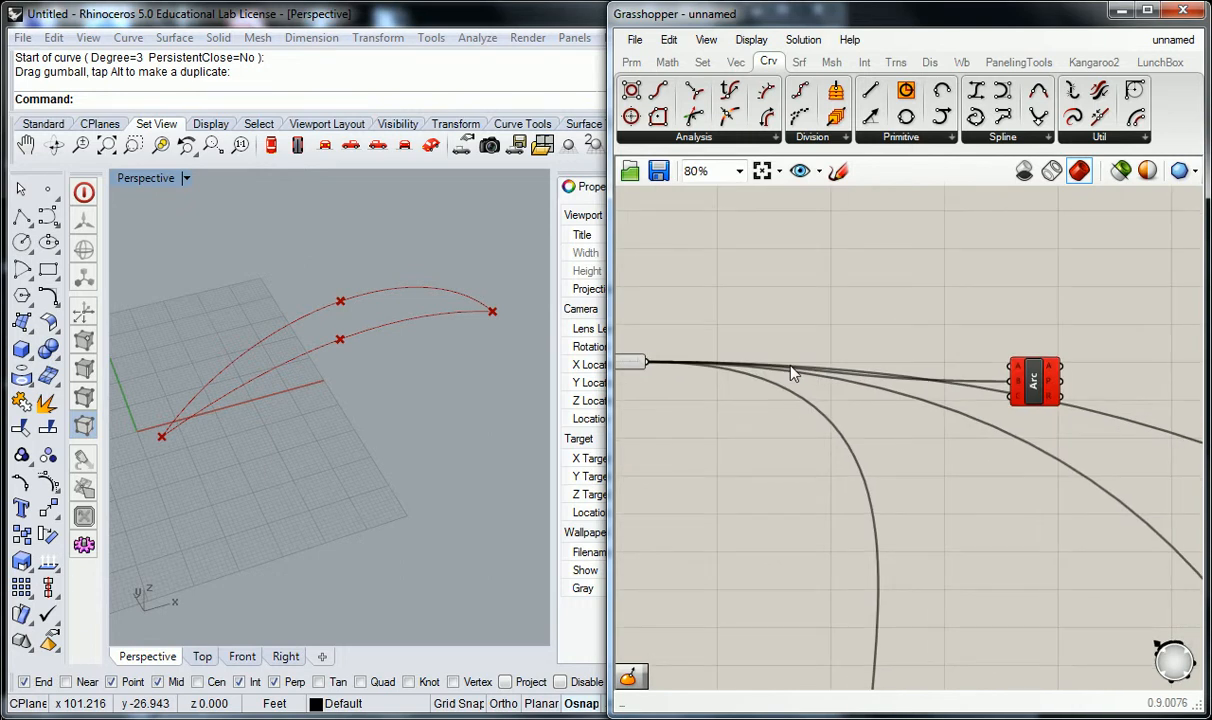
scroll(835, 385, "down", 6)
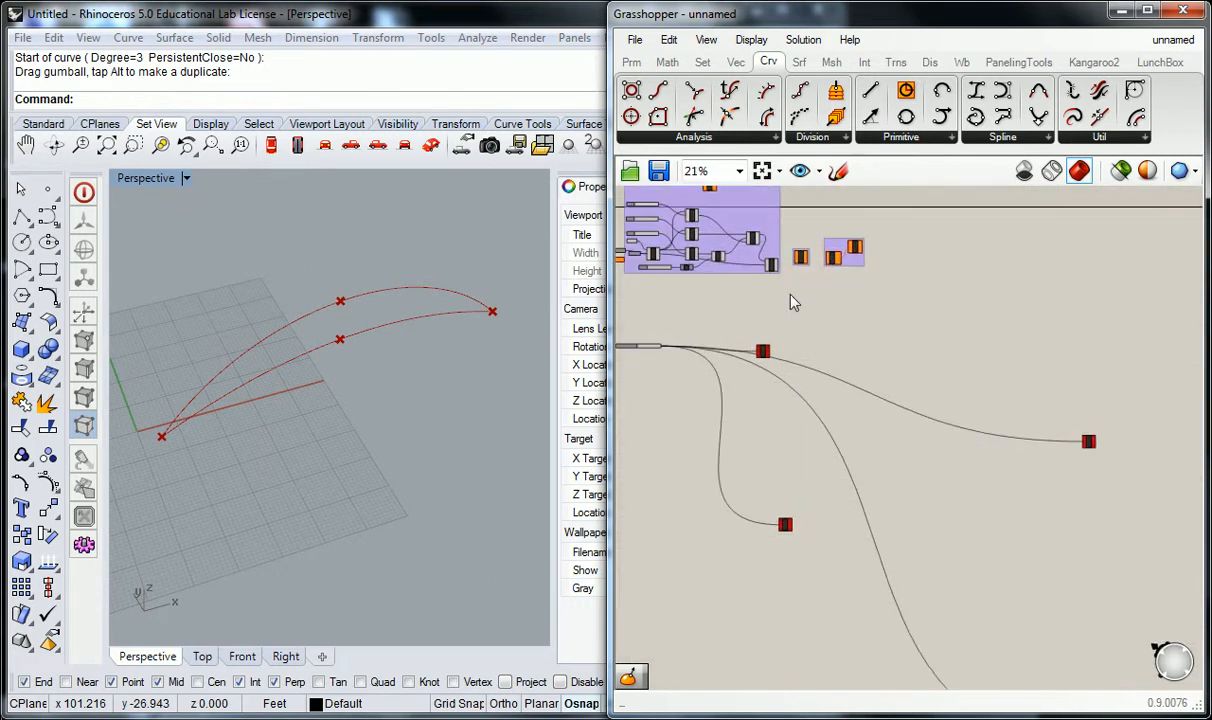
Duplicate the purple arc group with its ARC DIV and Number parameters and SrfGrid component, placing the copy below the original
right_click_drag(793, 317, 880, 350)
left_click_drag(905, 298, 727, 421)
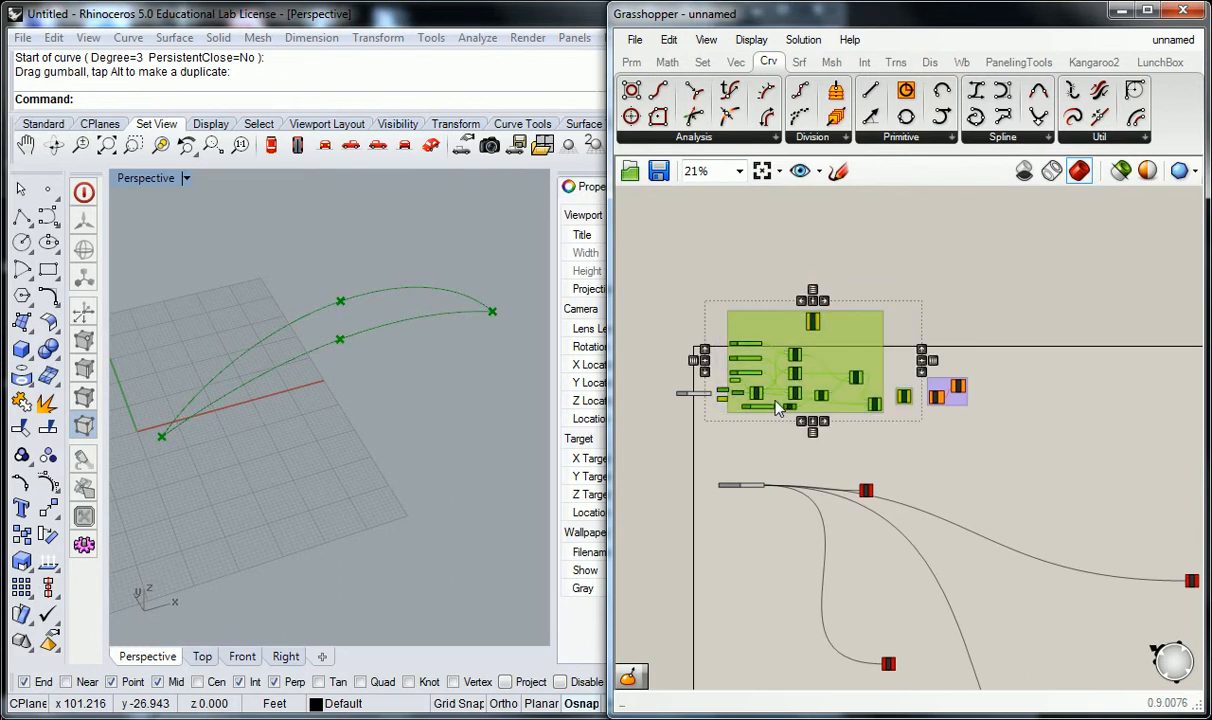
right_click_drag(832, 459, 785, 325)
left_click_drag(808, 245, 957, 385, "alt")
Paste another copy of the arc group and its attached components and place it beside the first copy
right_click_drag(974, 514, 923, 400)
key("ctrl+v")
right_click_drag(833, 190, 844, 325)
left_click_drag(772, 263, 1120, 476)
right_click_drag(1003, 527, 988, 372)
left_click(793, 289)
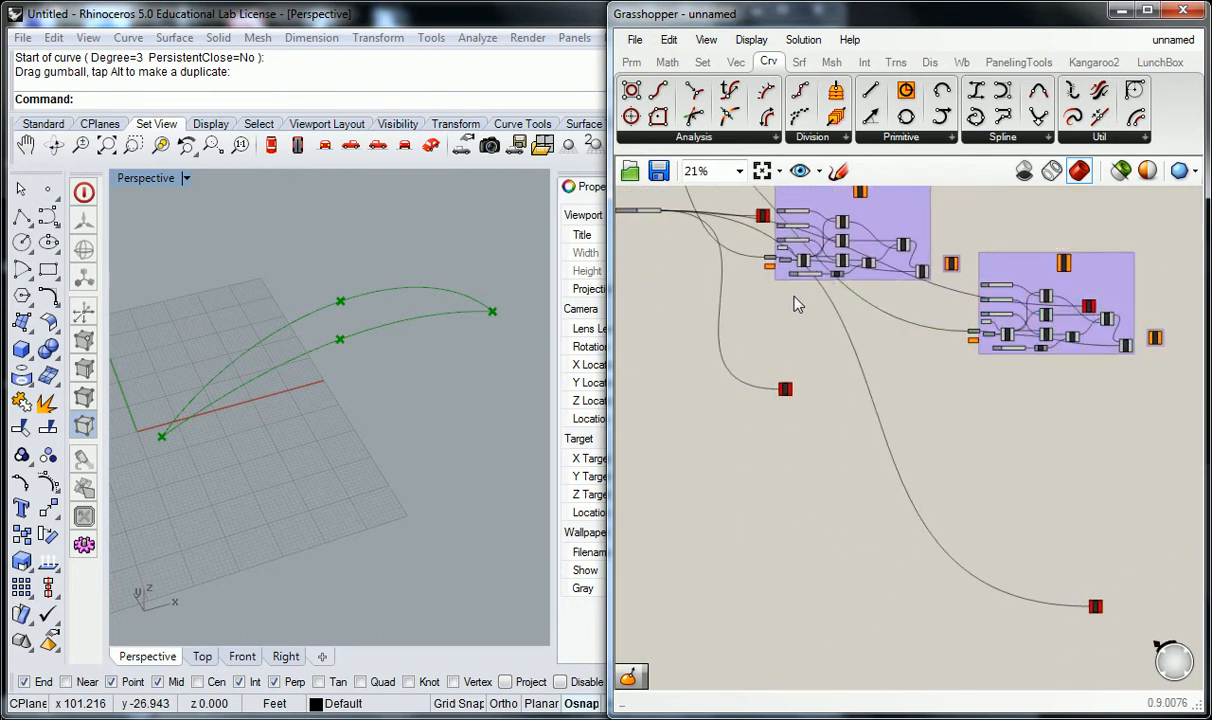
Paste two more copies of the arc group and place them over the lower Arc components
scroll(793, 289, "down", 3)
key("ctrl+v")
left_click_drag(760, 228, 954, 476)
key("ctrl+v")
left_click_drag(757, 229, 832, 362)
left_click(700, 318)
Examine how each copied group's ARC DIV parameter is wired and how the long wires cross the canvas
scroll(780, 263, "up", 5)
right_click_drag(899, 254, 864, 413)
left_click_drag(801, 279, 720, 414)
scroll(750, 346, "up", 3)
right_click_drag(754, 349, 865, 361)
left_click_drag(1008, 205, 711, 518)
scroll(843, 544, "down", 2)
scroll(825, 379, "up", 2)
right_click_drag(672, 375, 852, 362)
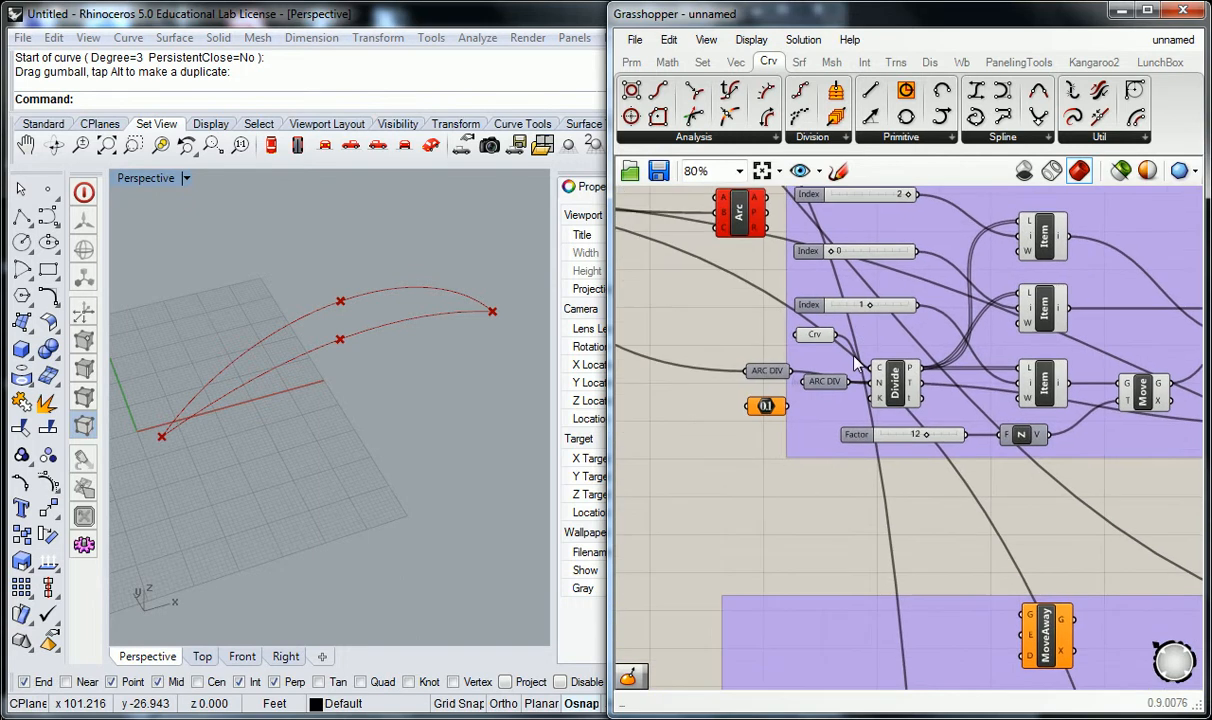
scroll(900, 385, "down", 4)
scroll(773, 426, "down", 3)
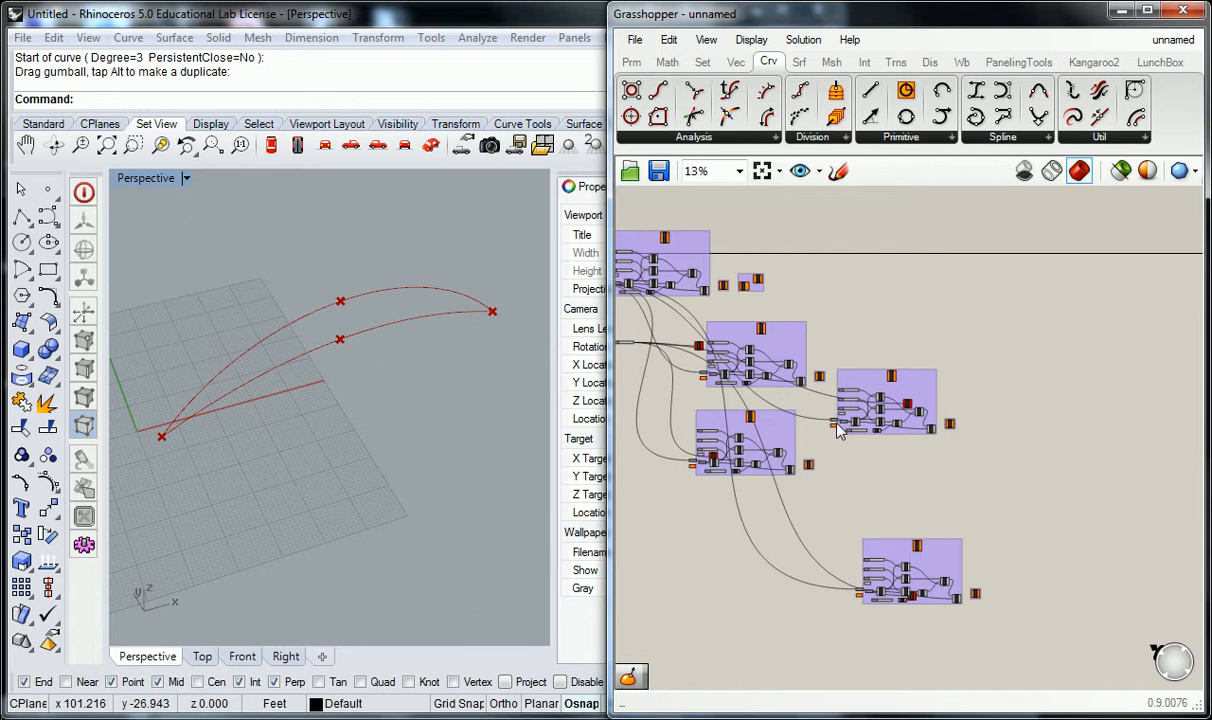
Undo the last three pasted copies of the arc group
key("ctrl+z")
key("ctrl+z")
scroll(762, 359, "down", 1)
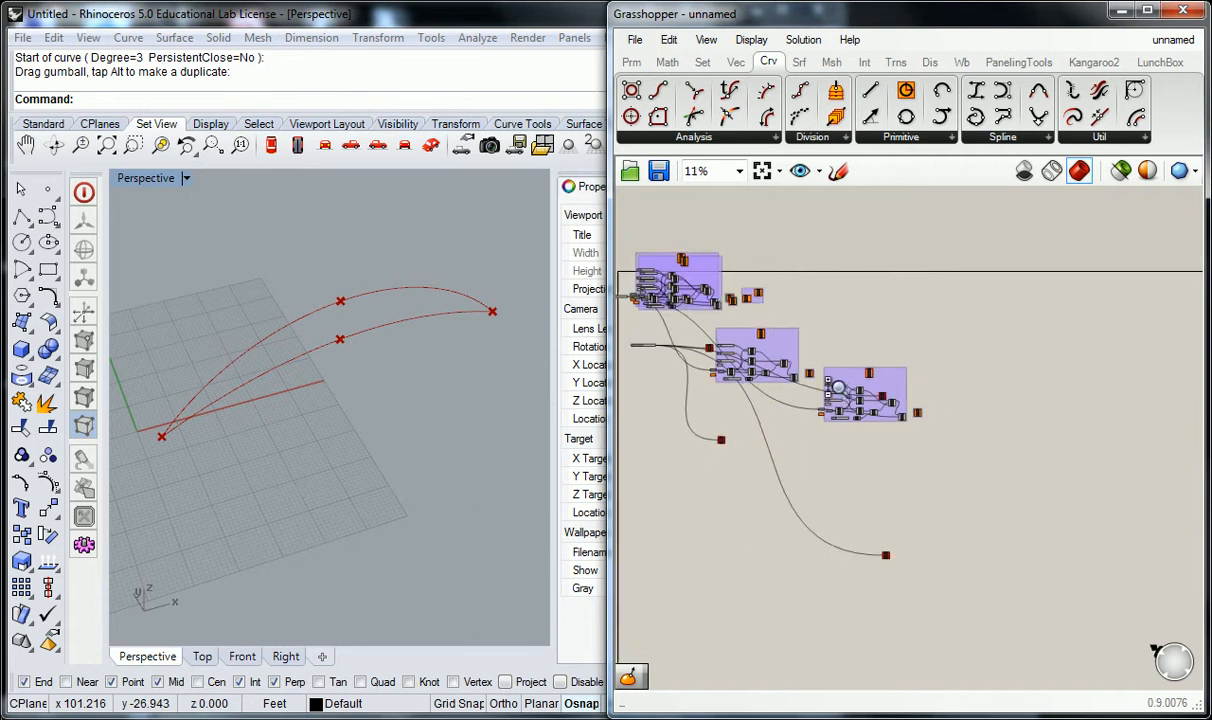
key("ctrl+z")
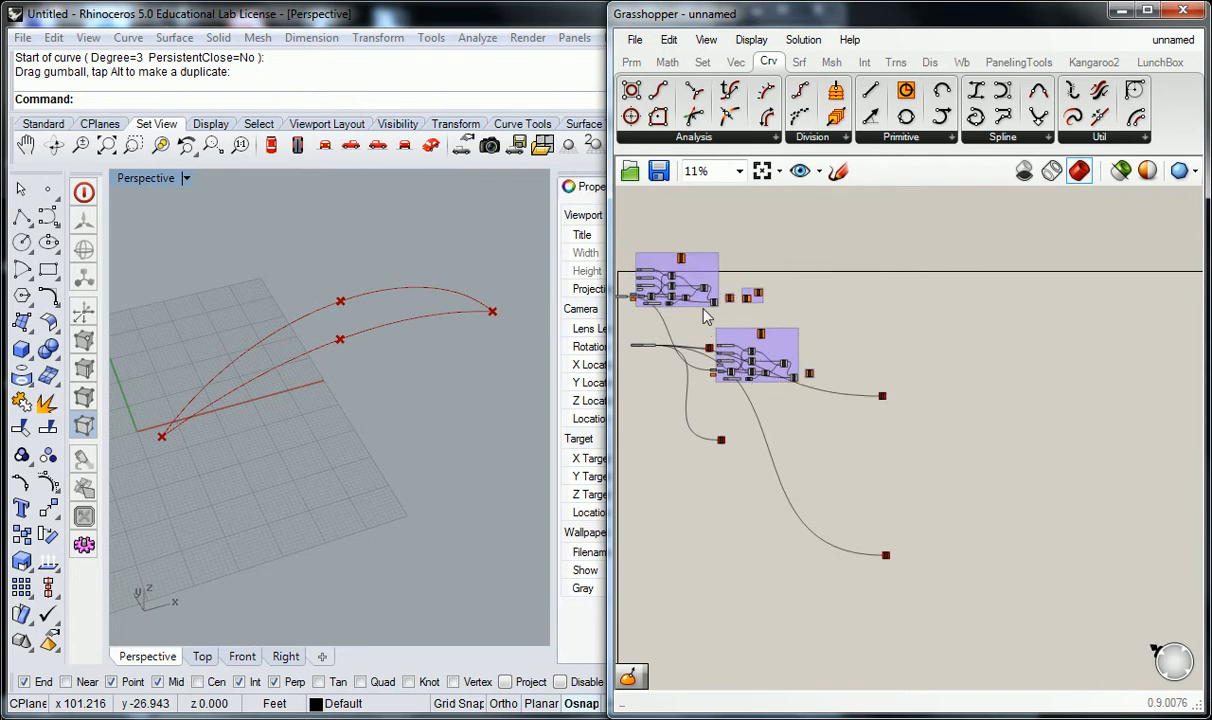
Undo the remaining pasted copies of the arc group together with their attached components
key("ctrl+z")
key("ctrl+z")
key("ctrl+z")
key("ctrl+z")
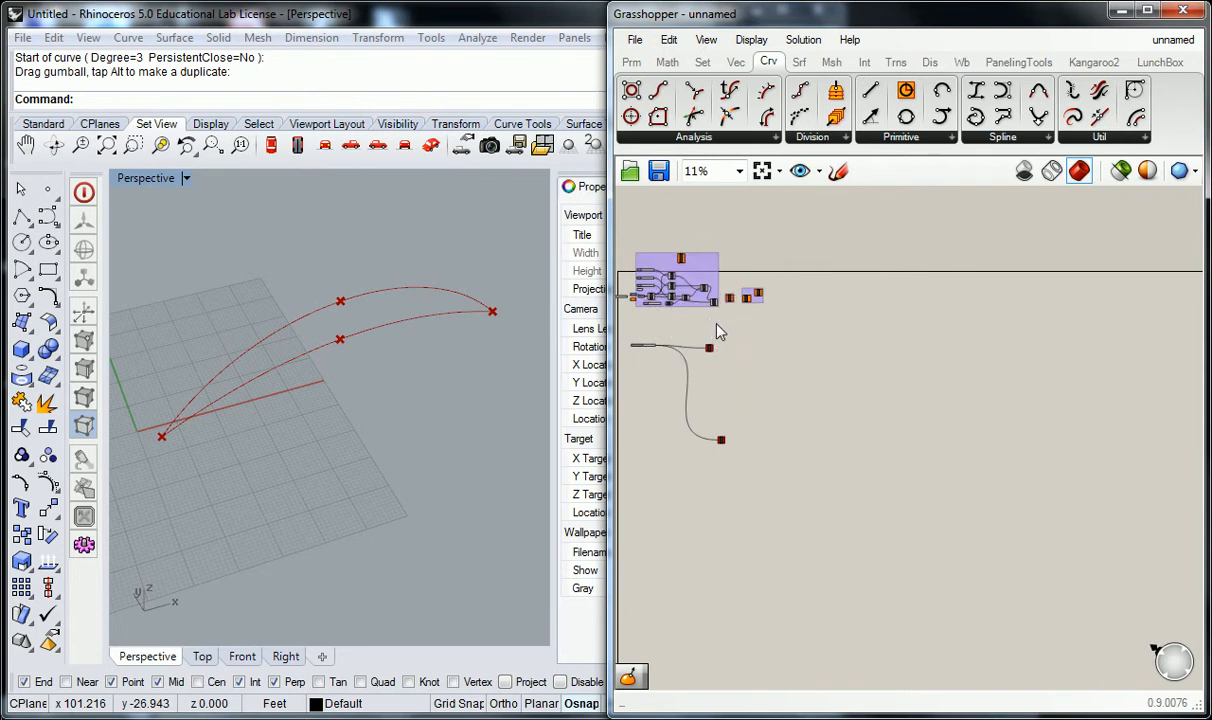
Move the arc group and the loose surface components farther away from the number slider
scroll(712, 332, "up", 2)
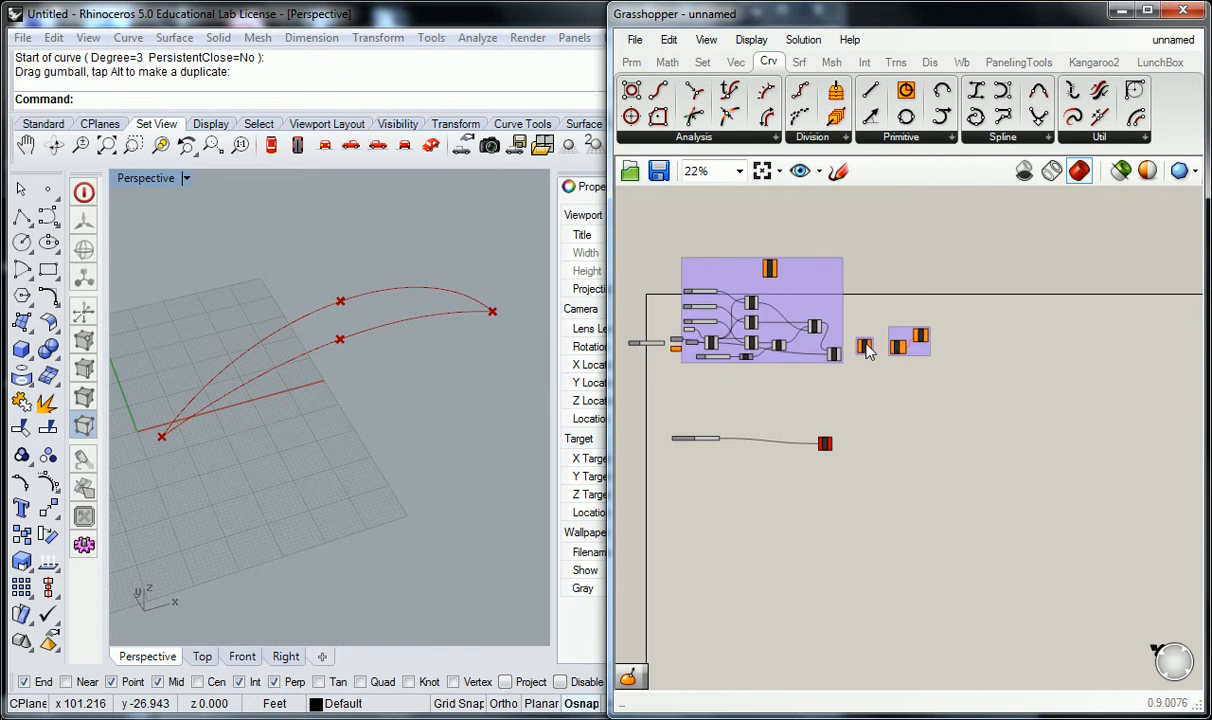
left_click_drag(1000, 213, 636, 377)
left_click_drag(752, 328, 958, 410)
left_click(795, 335)
Move the number slider and its two attached parameters into the corner of the canvas
right_click_drag(677, 323, 794, 348)
scroll(793, 347, "up", 4)
left_click_drag(868, 333, 825, 354)
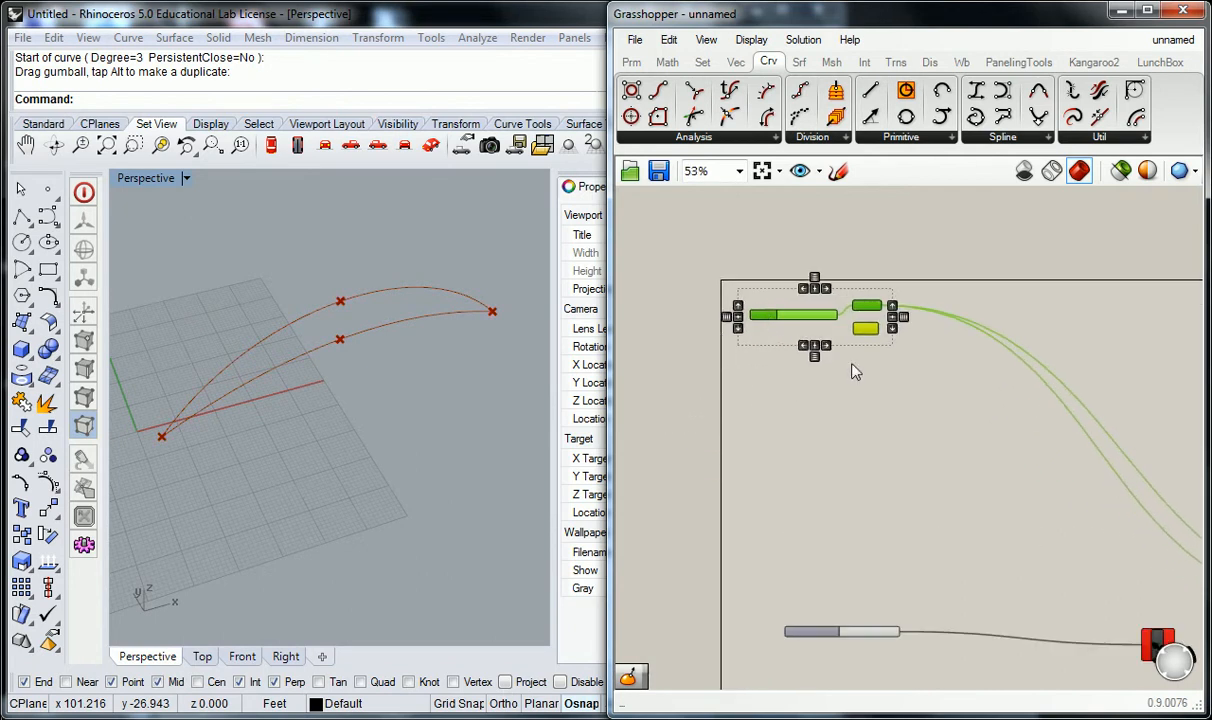
scroll(835, 370, "up", 4)
left_click_drag(841, 398, 840, 400)
mouse_move(848, 312)
left_mouse_down()
mouse_move(861, 344)
mouse_move(862, 331)
left_mouse_up()
left_click(778, 295)
Delete the leftover slider and the red component wired to it beside the arc group
scroll(779, 295, "down", 3)
scroll(781, 302, "down", 4)
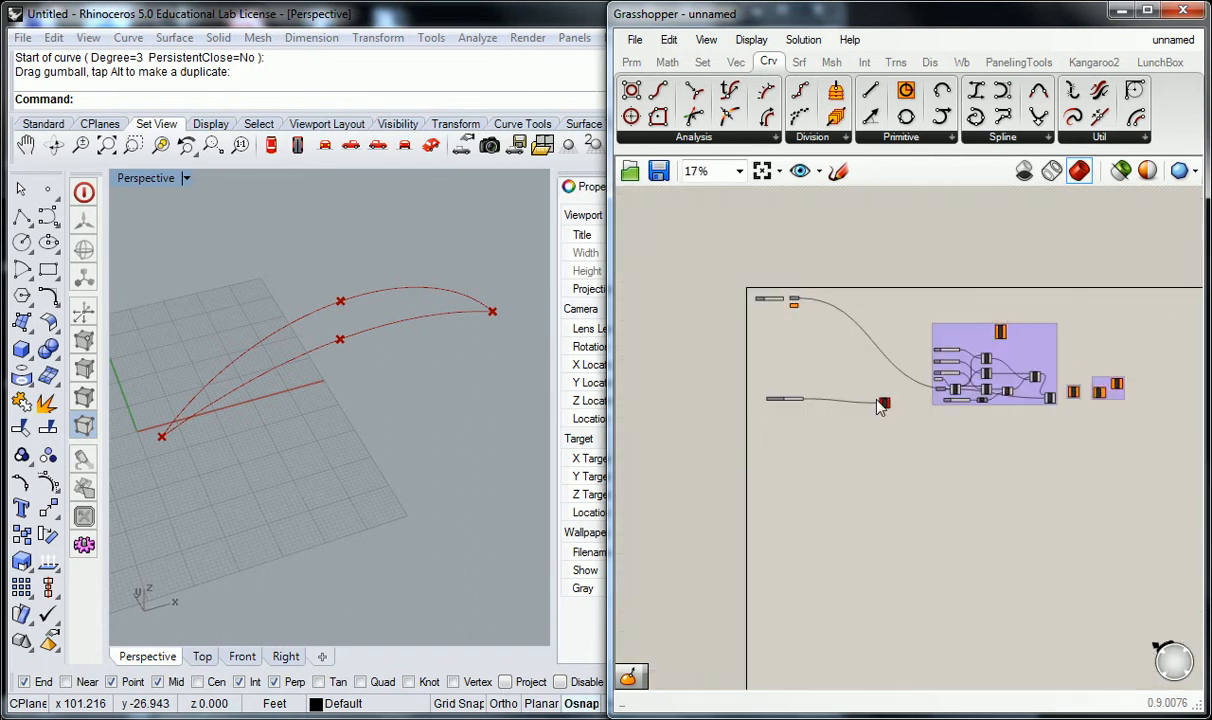
left_click_drag(892, 371, 768, 417)
key("Delete")
Move the ARC DIV parameter that feeds the final Divide down below the arc group's other components
scroll(980, 364, "up", 2)
scroll(939, 403, "up", 2)
left_click_drag(881, 418, 1034, 536)
scroll(1087, 490, "down", 2)
right_click_drag(1118, 498, 967, 461)
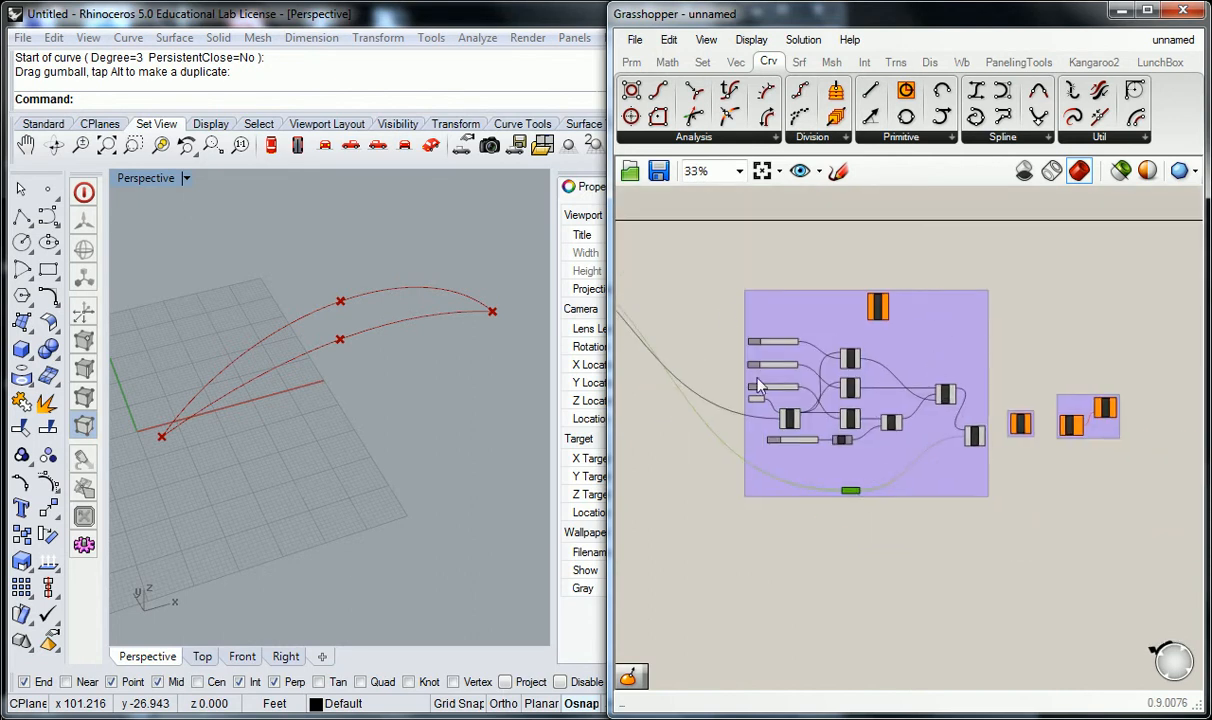
Delete the old ARC DIV parameter next to the number slider in the canvas corner
scroll(709, 311, "down", 2)
scroll(806, 368, "up", 2)
scroll(840, 392, "up", 5)
right_click_drag(806, 376, 916, 390)
left_click(951, 400)
key("Delete")
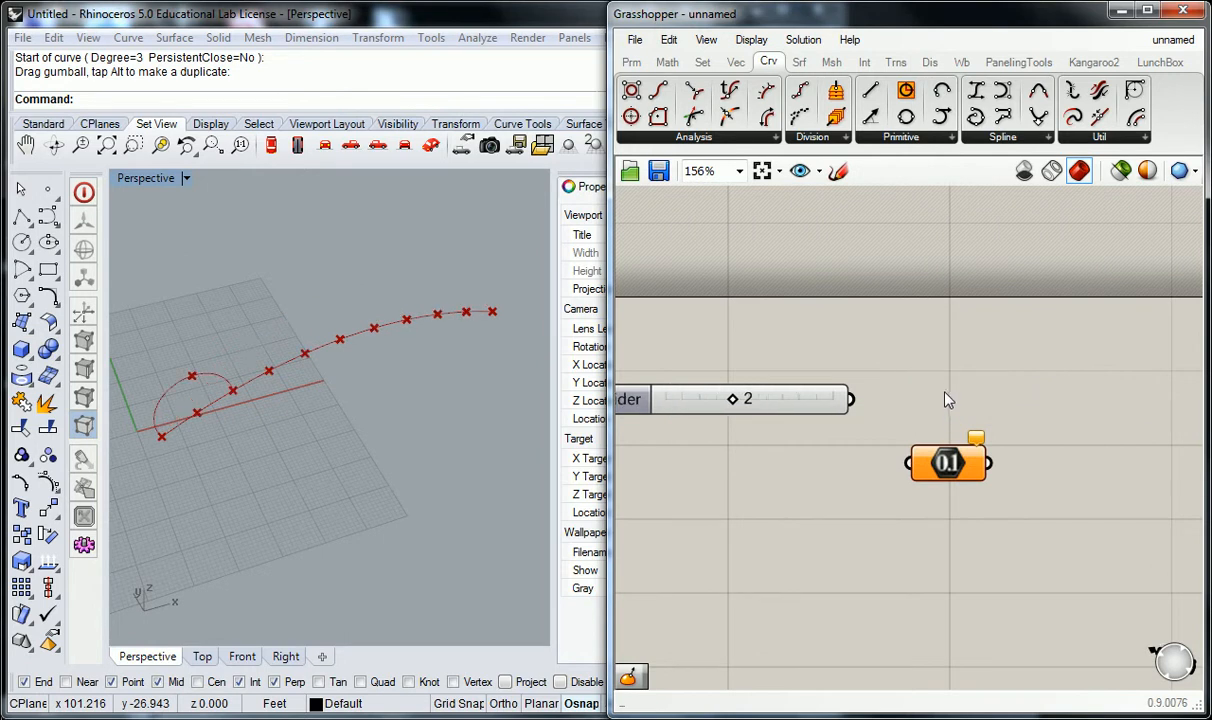
Place the empty Number parameter beside the slider and connect the slider's output to it
scroll(940, 404, "down", 1)
left_click_drag(924, 444, 909, 389)
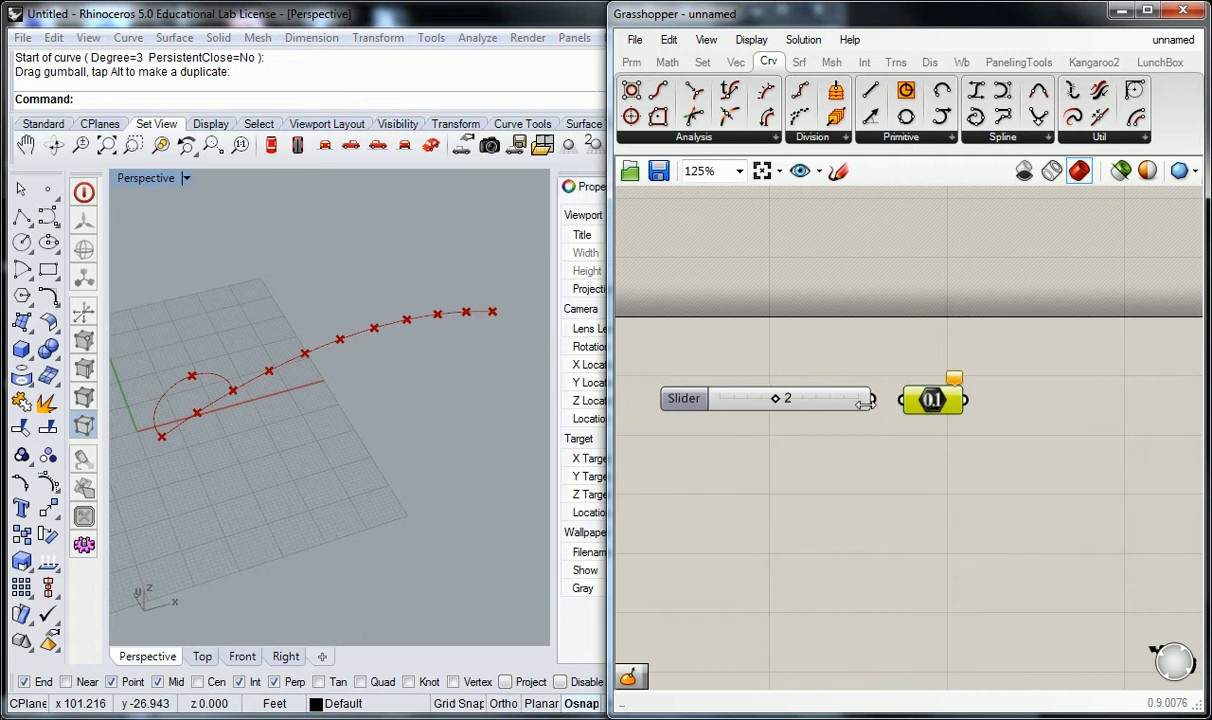
left_click_drag(866, 399, 902, 400)
right_click_drag(955, 460, 808, 447)
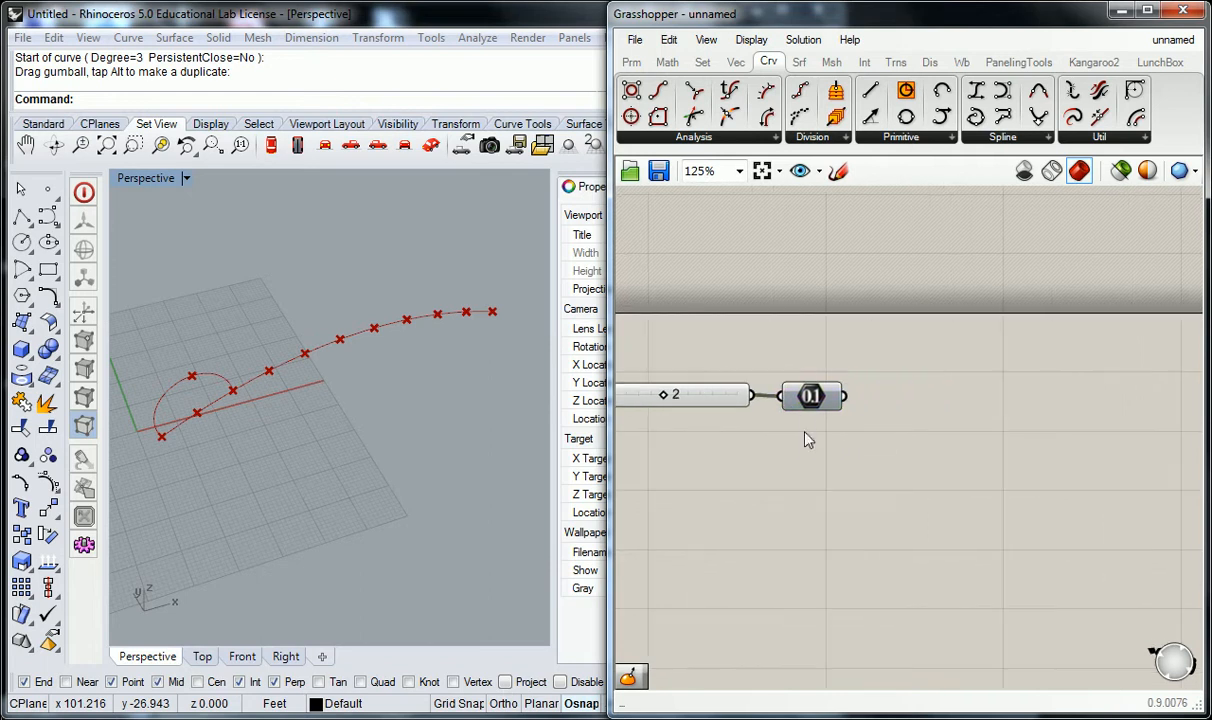
Duplicate the Number parameter, align the copy beside it and feed the copy from the original's output
mouse_move(826, 403)
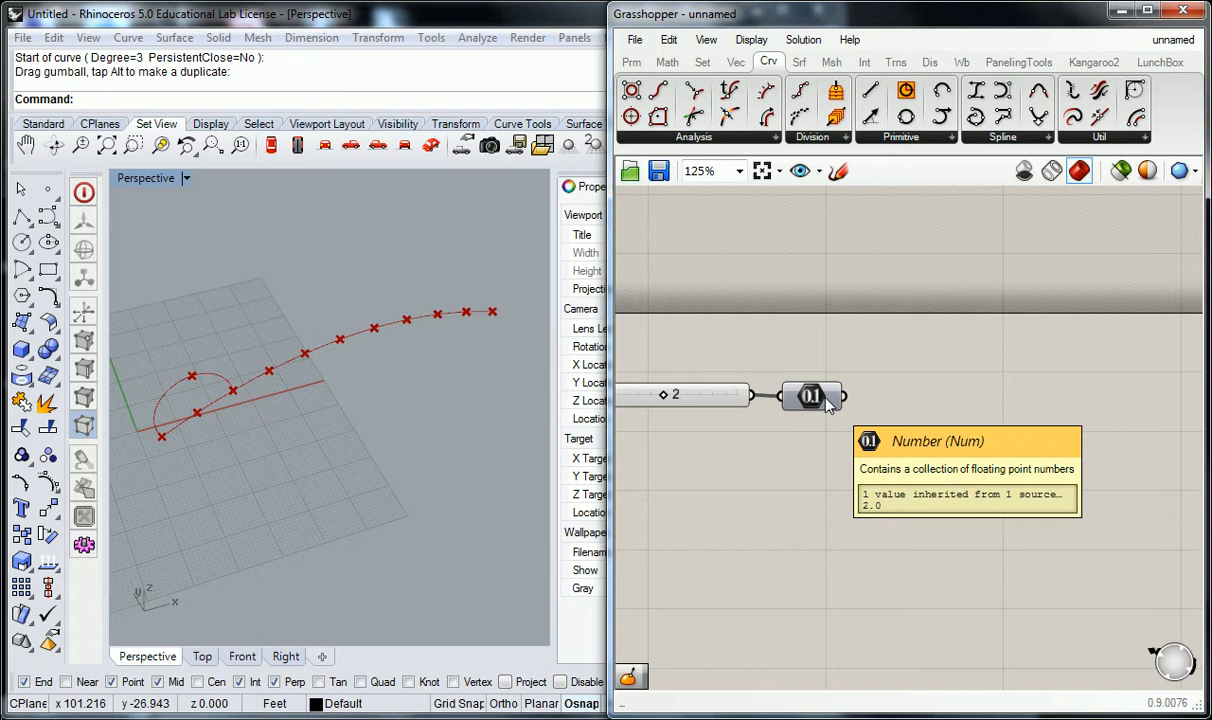
left_click(801, 397)
key("ctrl+c")
key("ctrl+v")
left_click_drag(816, 408, 945, 404)
left_click(889, 374)
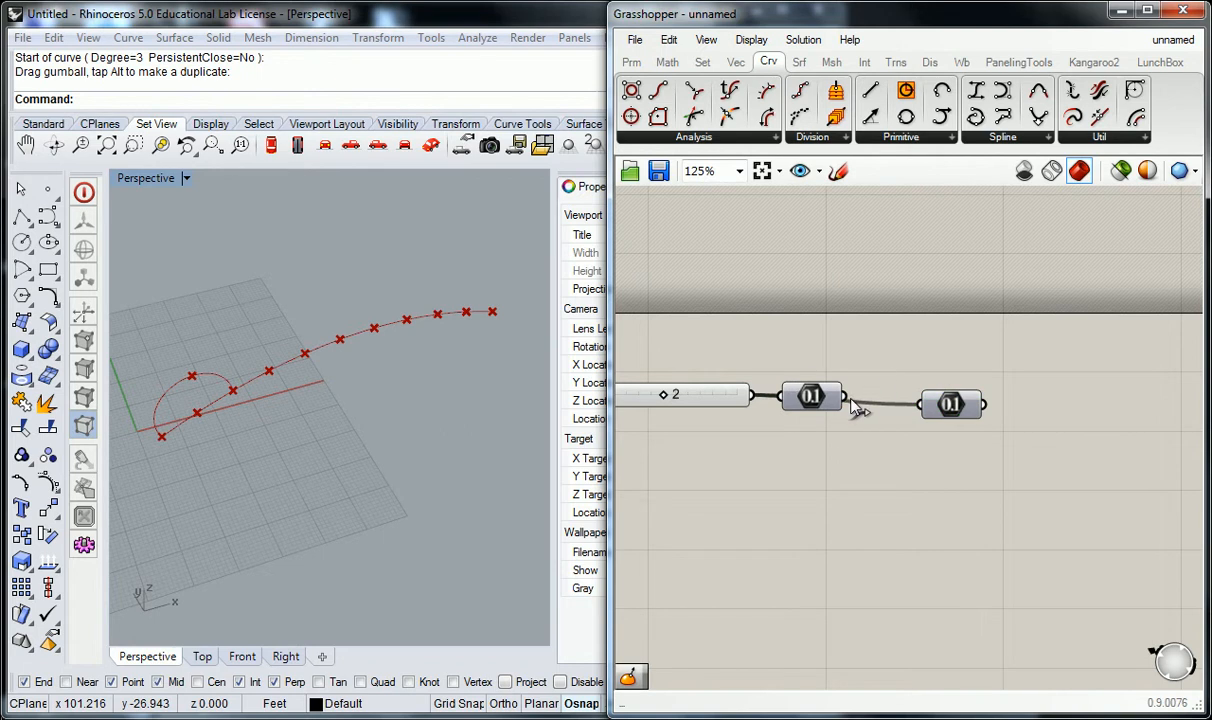
left_click_drag(846, 397, 922, 409)
left_click(925, 414)
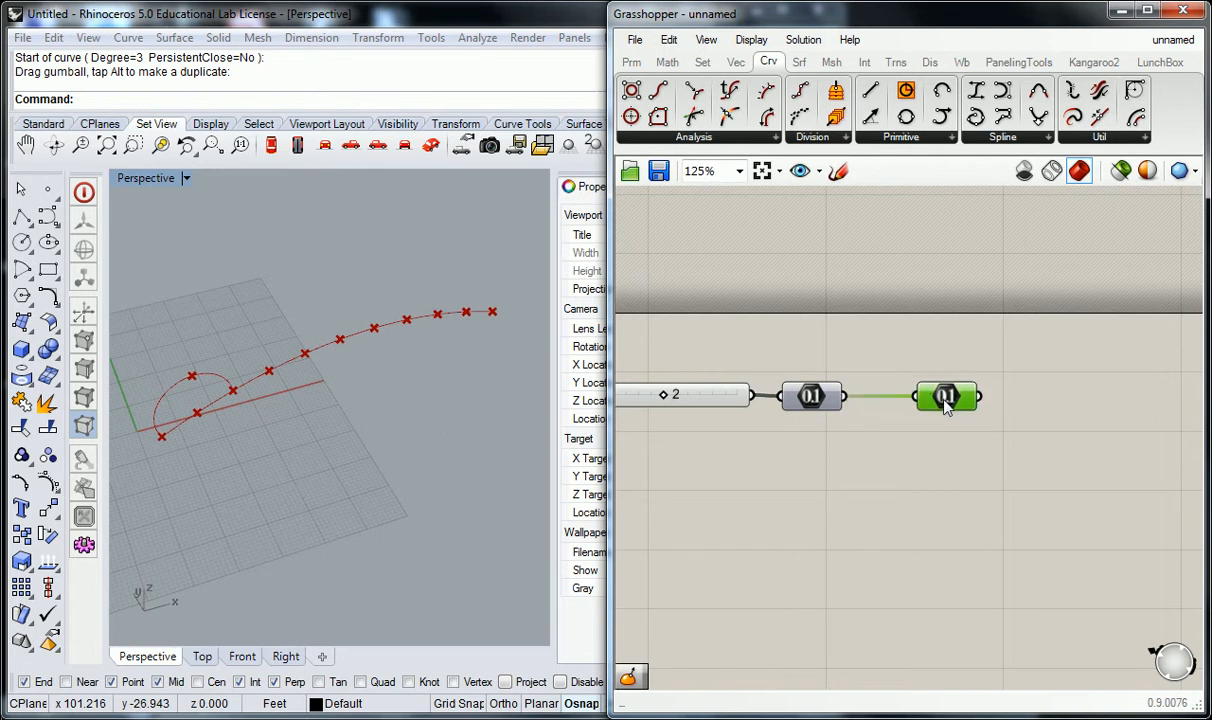
Set the wire display of the copied Number parameter to Hidden
right_click(928, 400)
mouse_move(1000, 364)
left_click(897, 402)
scroll(910, 350, "down", 3)
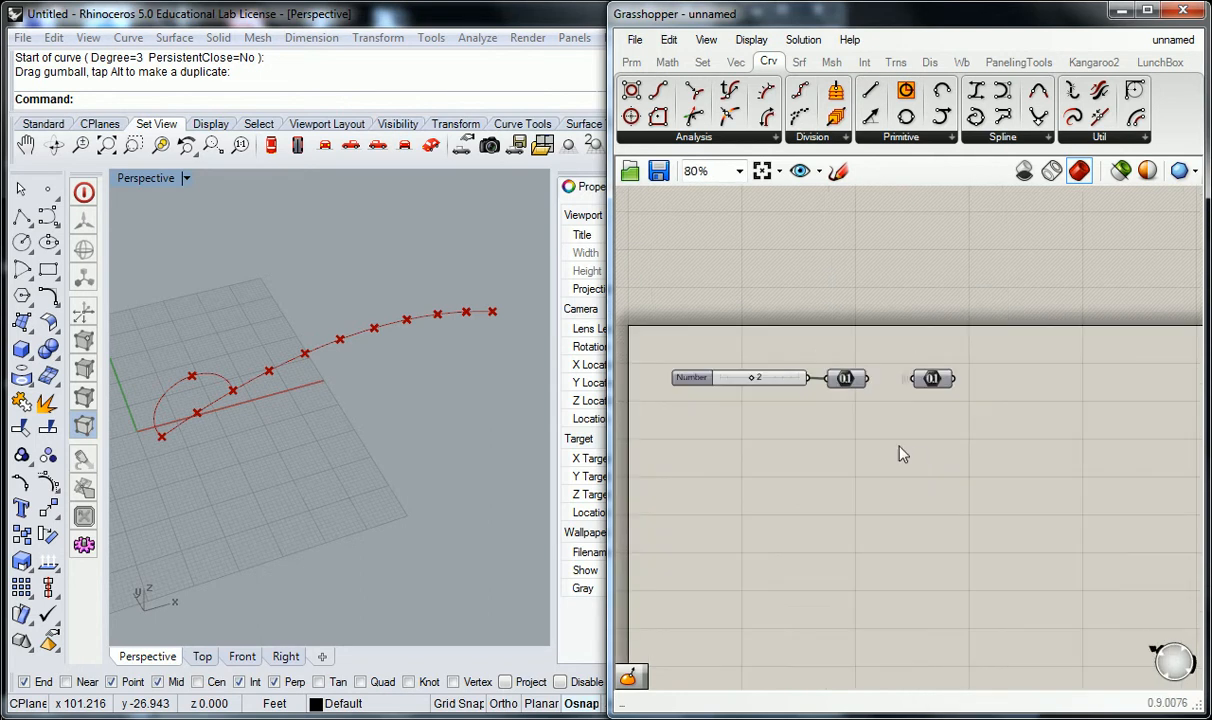
Rename the Number parameter directly after the slider to ARC DIV
scroll(845, 380, "up", 5)
right_click(828, 376)
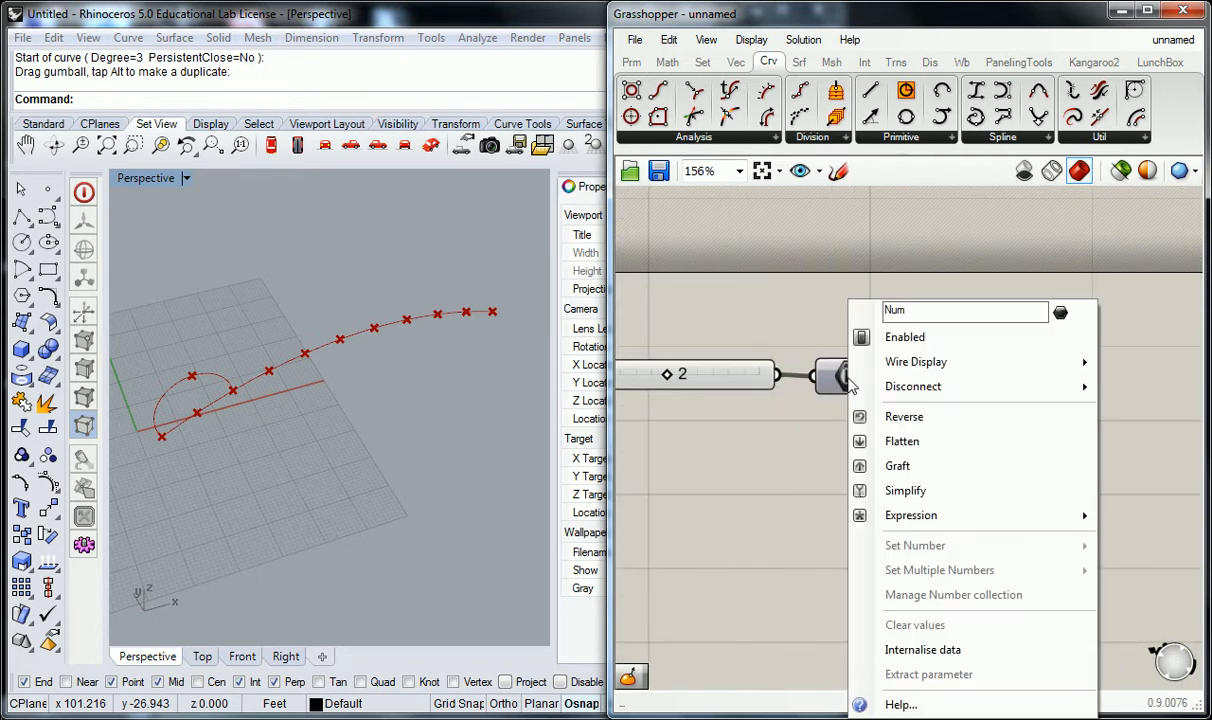
left_click_drag(955, 311, 866, 327)
type("Div")
key("BackSpace")
key("BackSpace")
key("BackSpace")
type("ARC DIV")
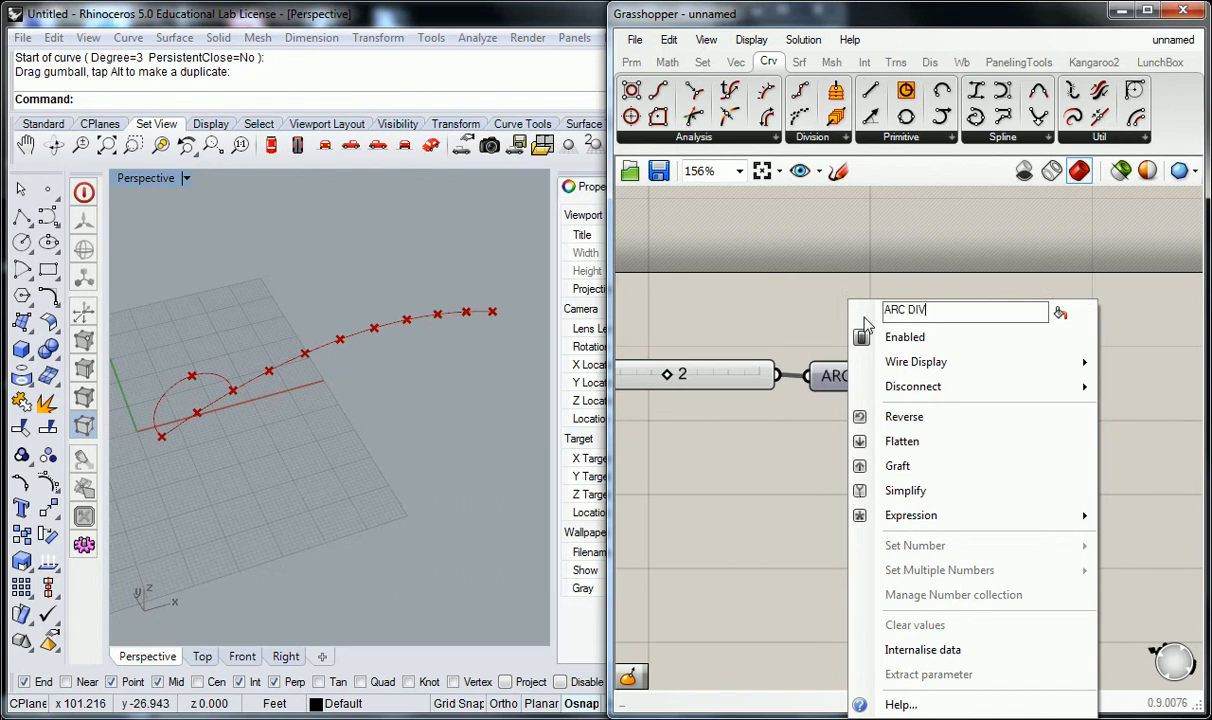
key("Return")
scroll(826, 327, "down", 2)
scroll(826, 327, "down", 1)
Rename the copied Number parameter with the hidden wire to ARC DIV as well
left_click(950, 356)
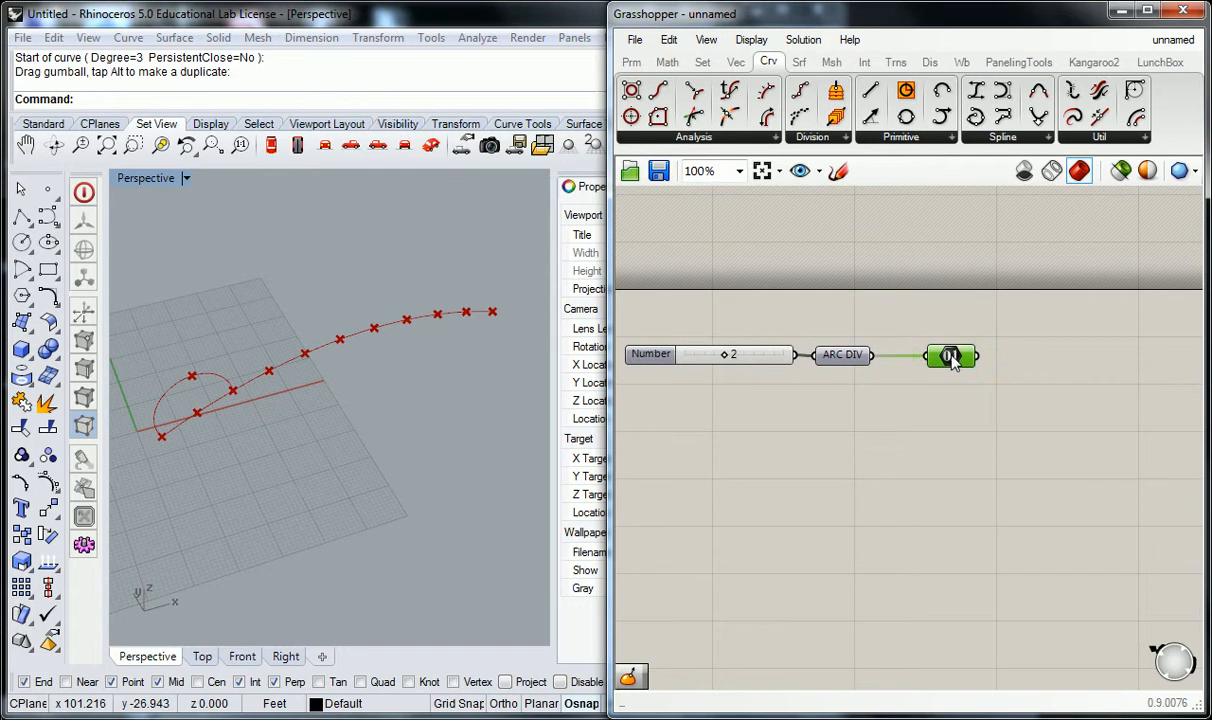
right_click(950, 357)
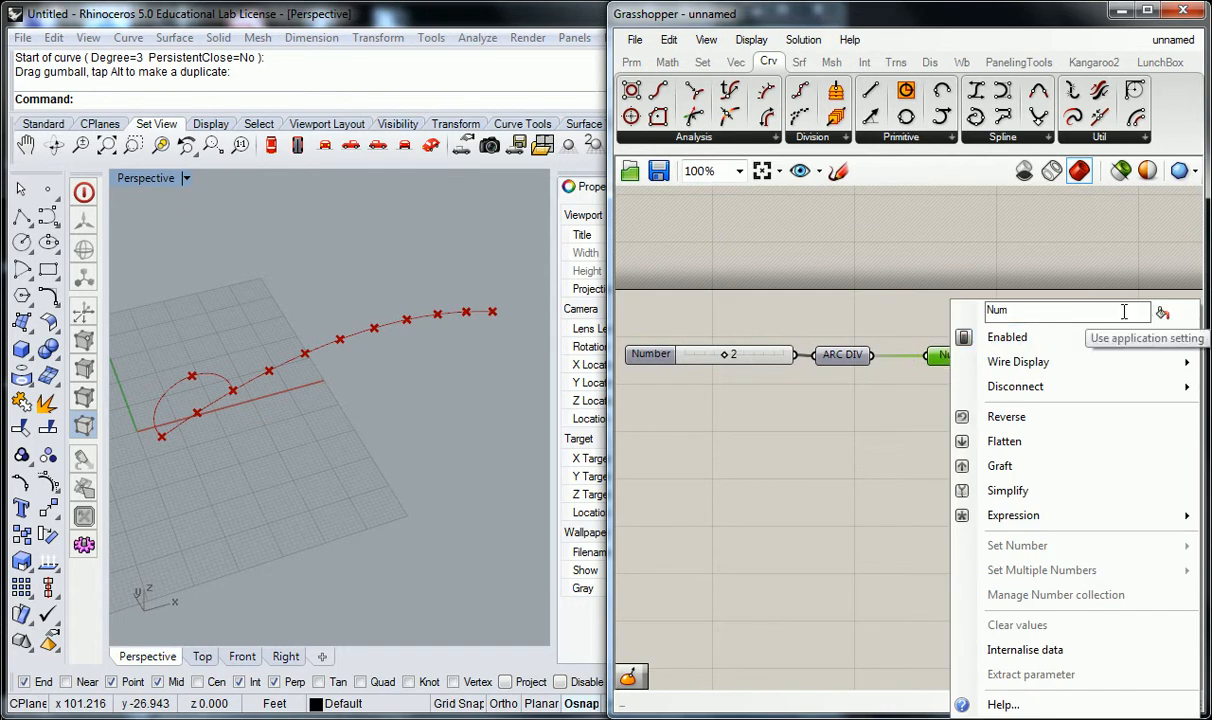
left_click_drag(1096, 314, 969, 316)
type("ARC DIV")
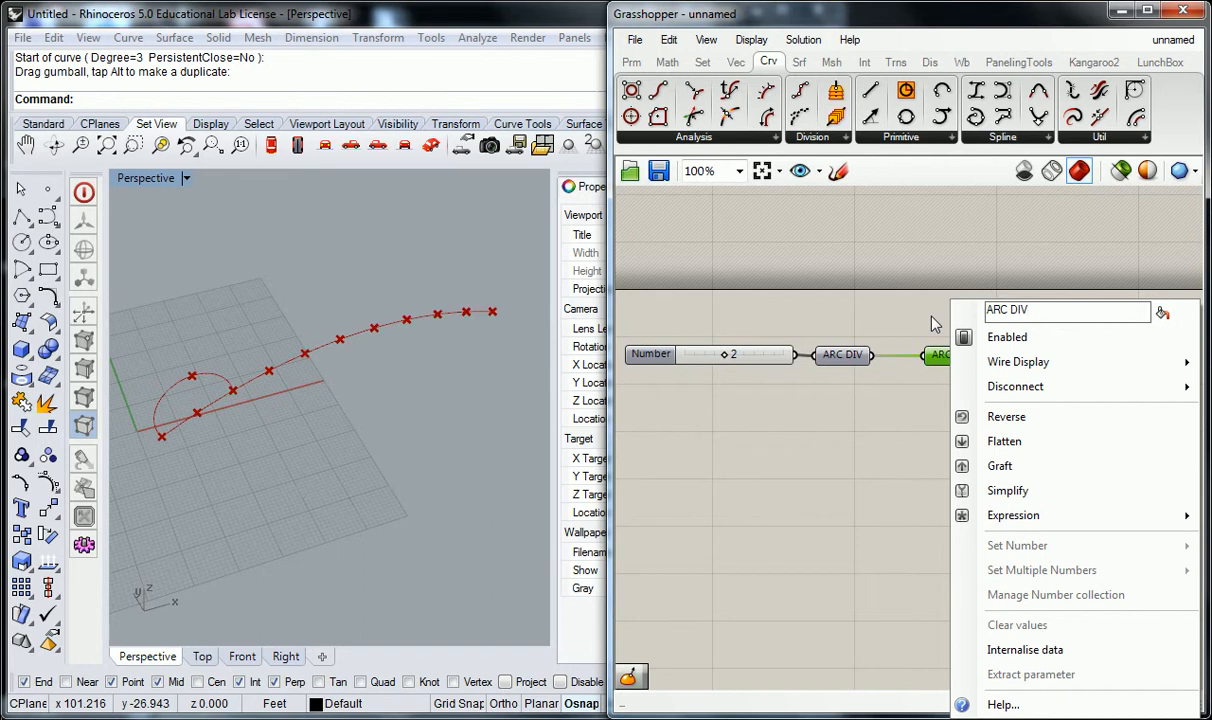
left_click(931, 323)
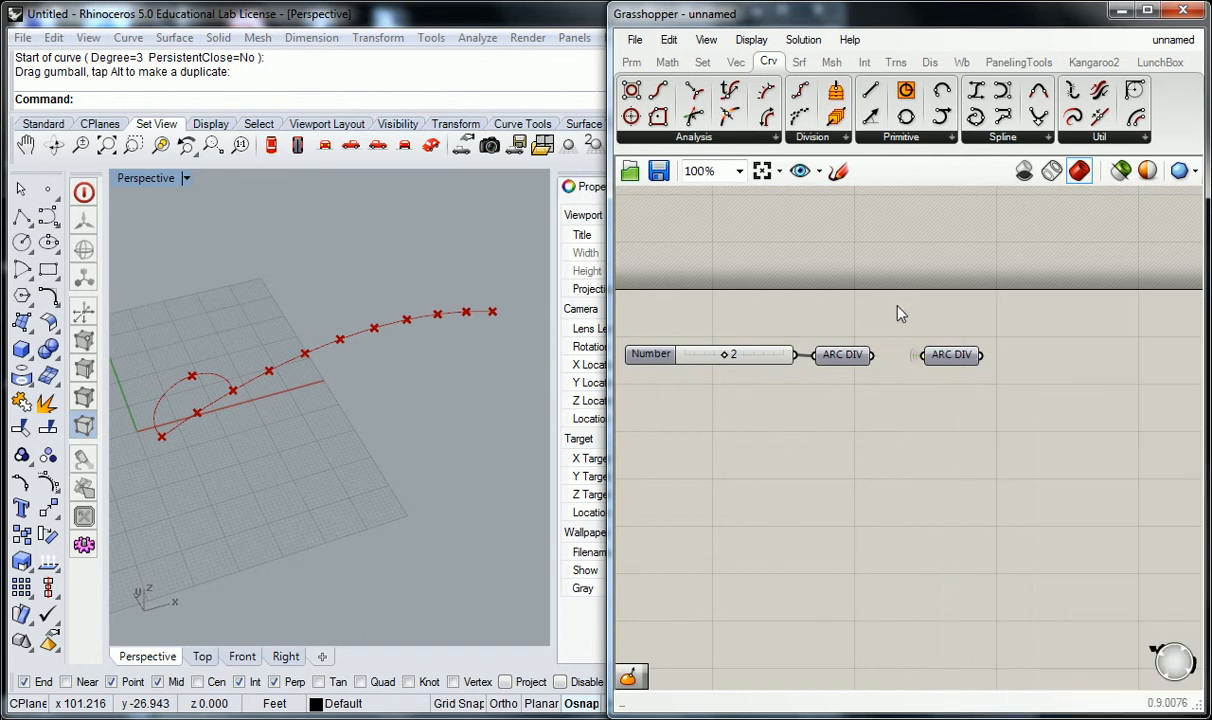
Move the hidden-wire ARC DIV parameter beside the arc group and connect it to the first Divide component's N input
scroll(896, 316, "down", 4)
right_click_drag(896, 316, 722, 319)
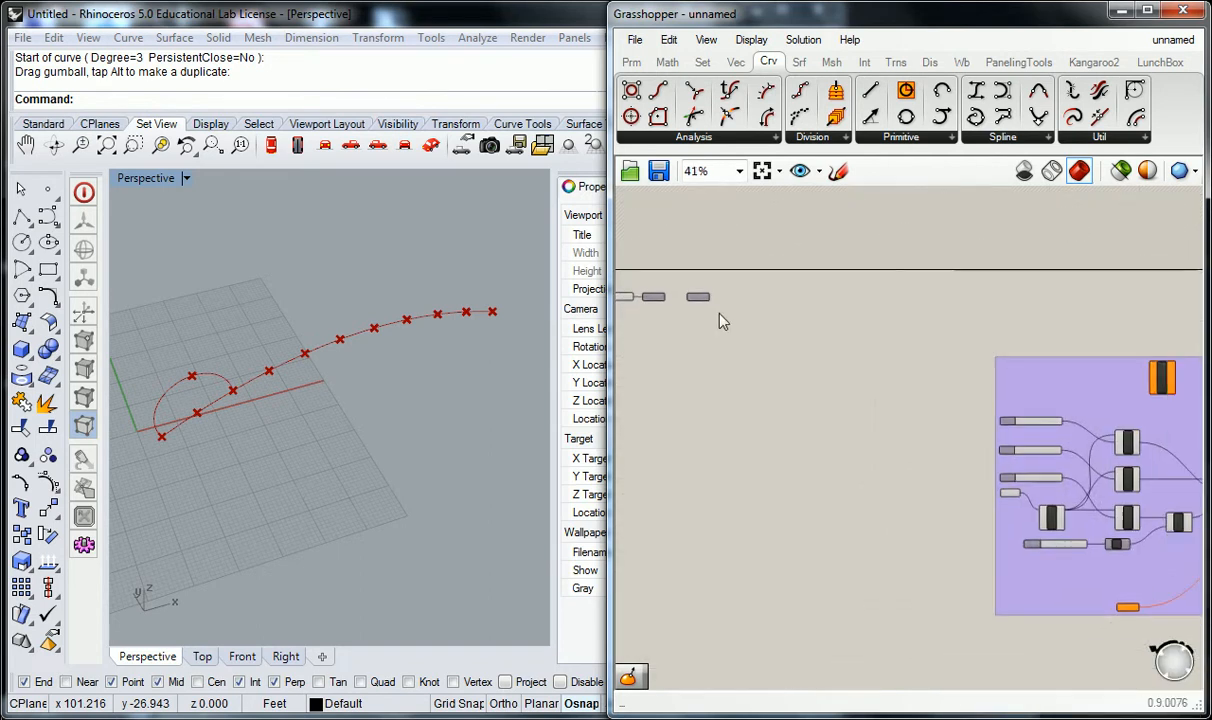
scroll(760, 279, "down", 1)
left_click_drag(710, 250, 805, 420)
scroll(931, 408, "up", 4)
scroll(890, 432, "up", 2)
scroll(800, 410, "down", 3)
right_click_drag(800, 410, 726, 362)
scroll(726, 370, "up", 2)
left_click(731, 381)
left_click_drag(728, 417, 899, 424)
left_click(726, 366)
scroll(726, 366, "down", 4)
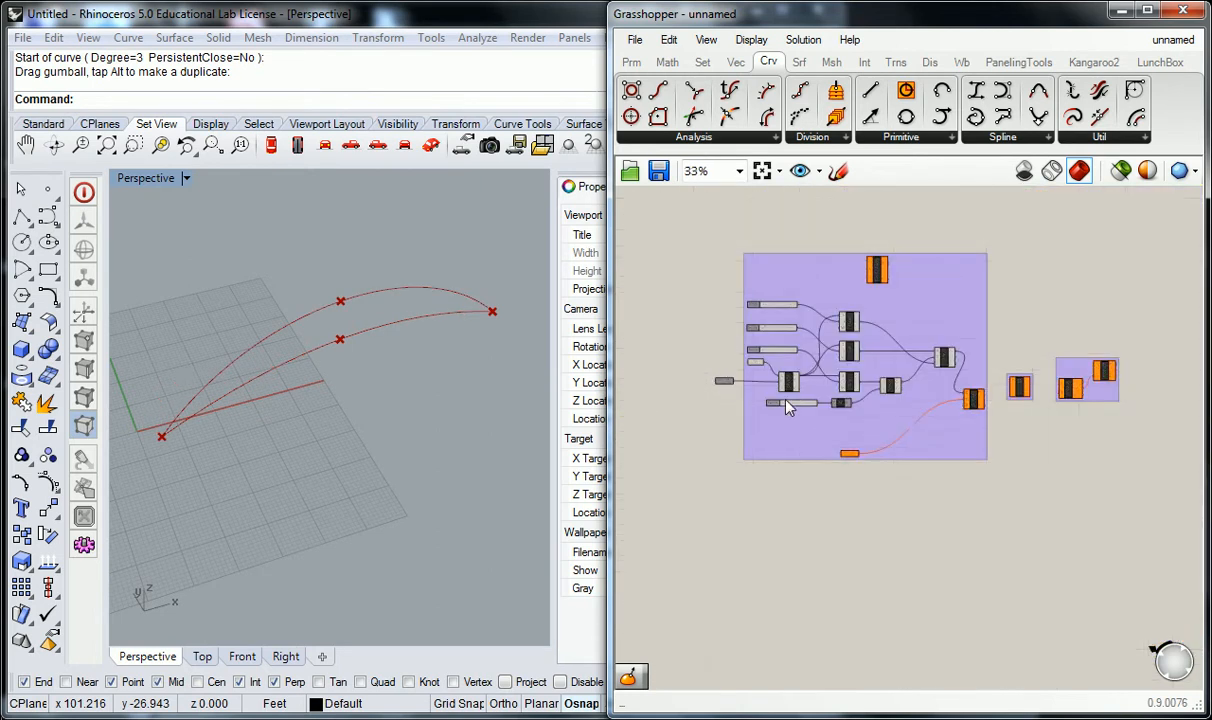
Delete the disconnected orange parameter below the components inside the arc group
scroll(840, 430, "up", 2)
left_click(863, 486)
key("Delete")
Duplicate the hidden-wire ARC DIV parameter, place the copy beside the final Divide component and connect it to the N input
scroll(738, 415, "down", 4)
right_click_drag(654, 411, 741, 413)
scroll(781, 384, "up", 4)
left_click(741, 391)
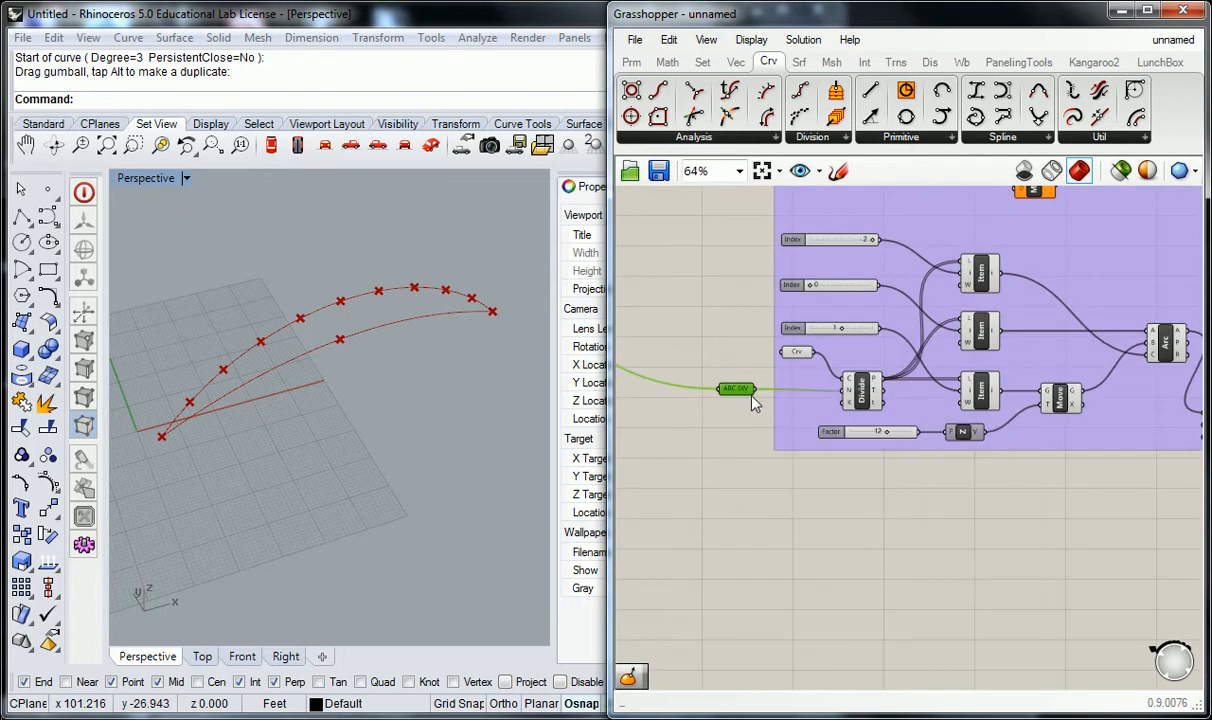
key("ctrl+c")
key("ctrl+v")
left_click_drag(743, 399, 943, 440)
scroll(987, 431, "up", 3)
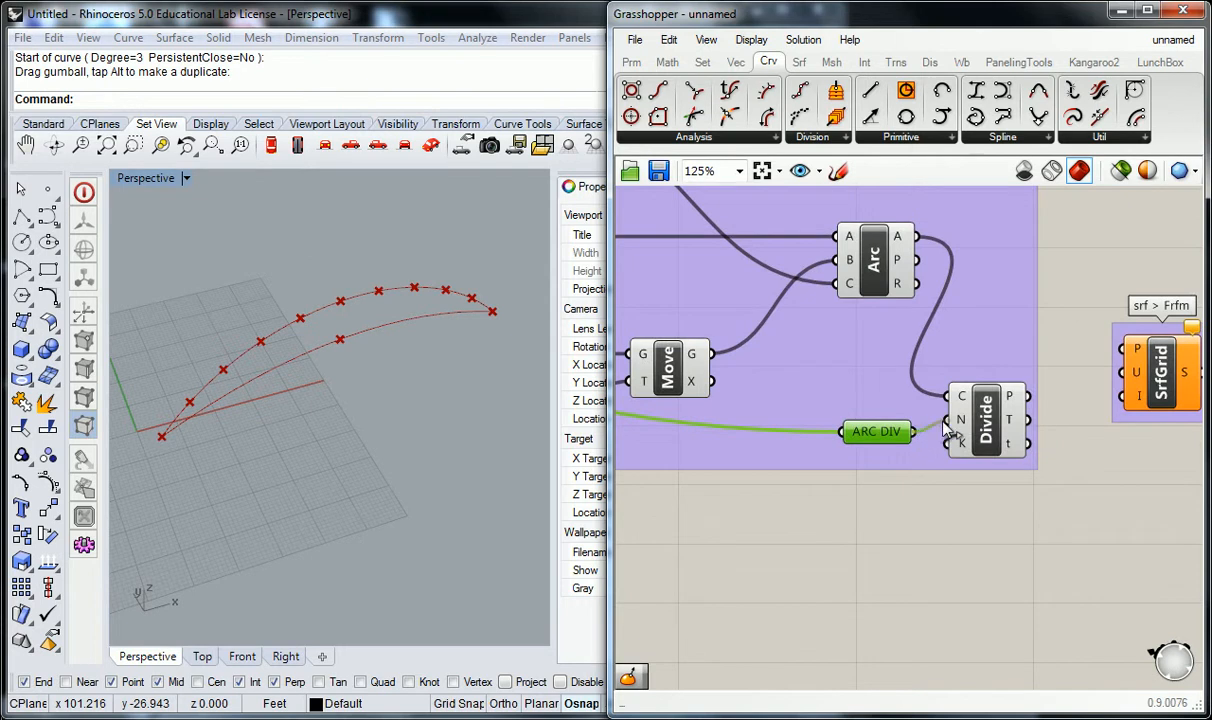
Delete the unused MoveAway component from the arc group
scroll(960, 330, "down", 5)
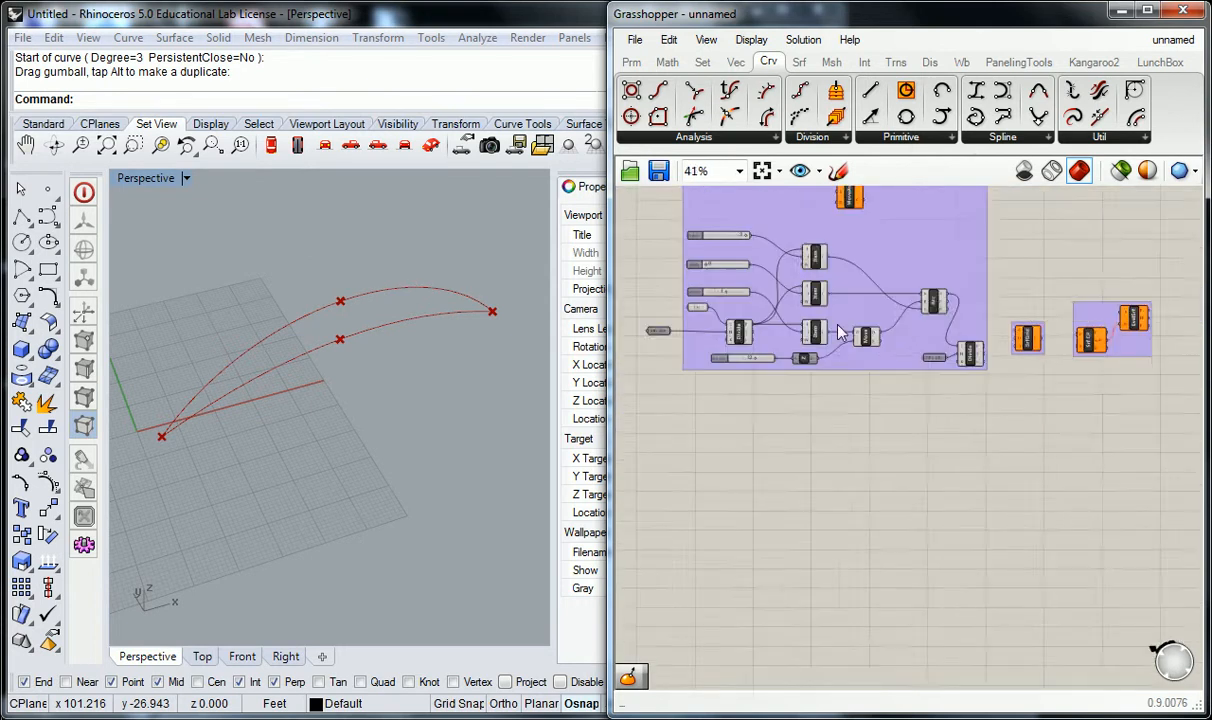
right_click_drag(812, 340, 893, 372)
scroll(893, 372, "up", 1)
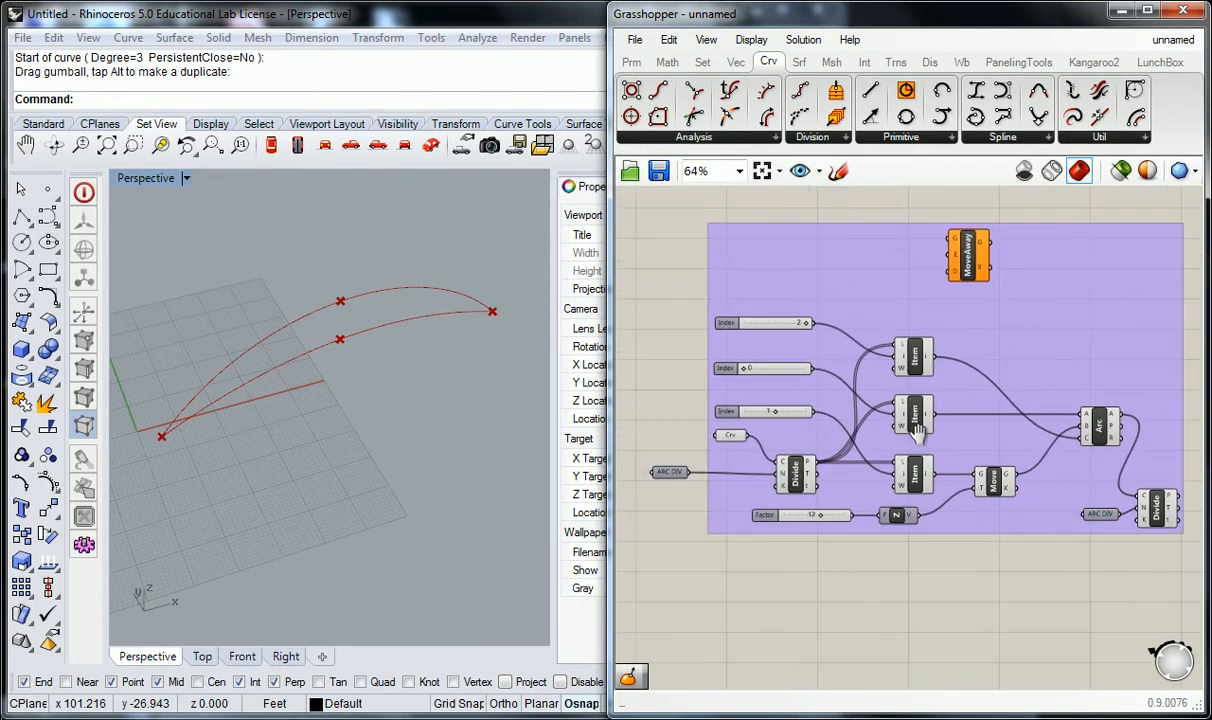
key("Delete")
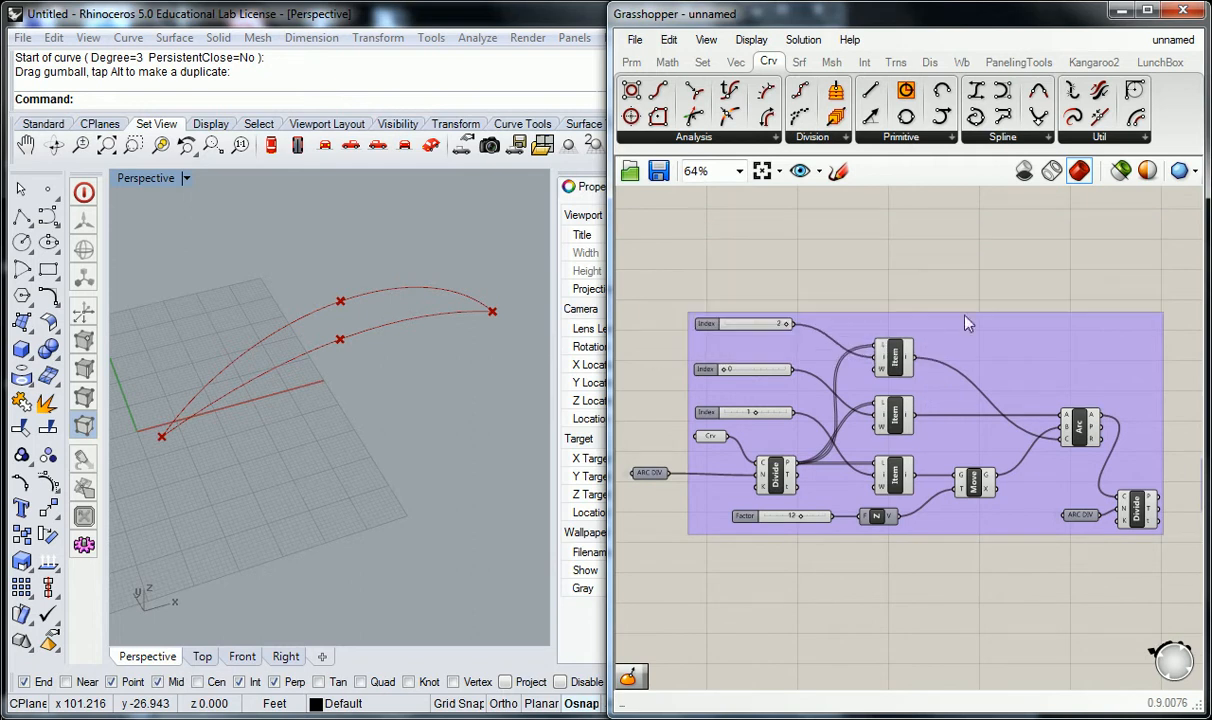
Widen the Grasshopper window over the Rhino viewport and bring the whole arc group into view
left_click_drag(609, 280, 474, 272)
mouse_move(725, 369)
right_mouse_down()
mouse_move(781, 358)
mouse_move(745, 362)
right_mouse_up()
scroll(730, 355, "up", 1)
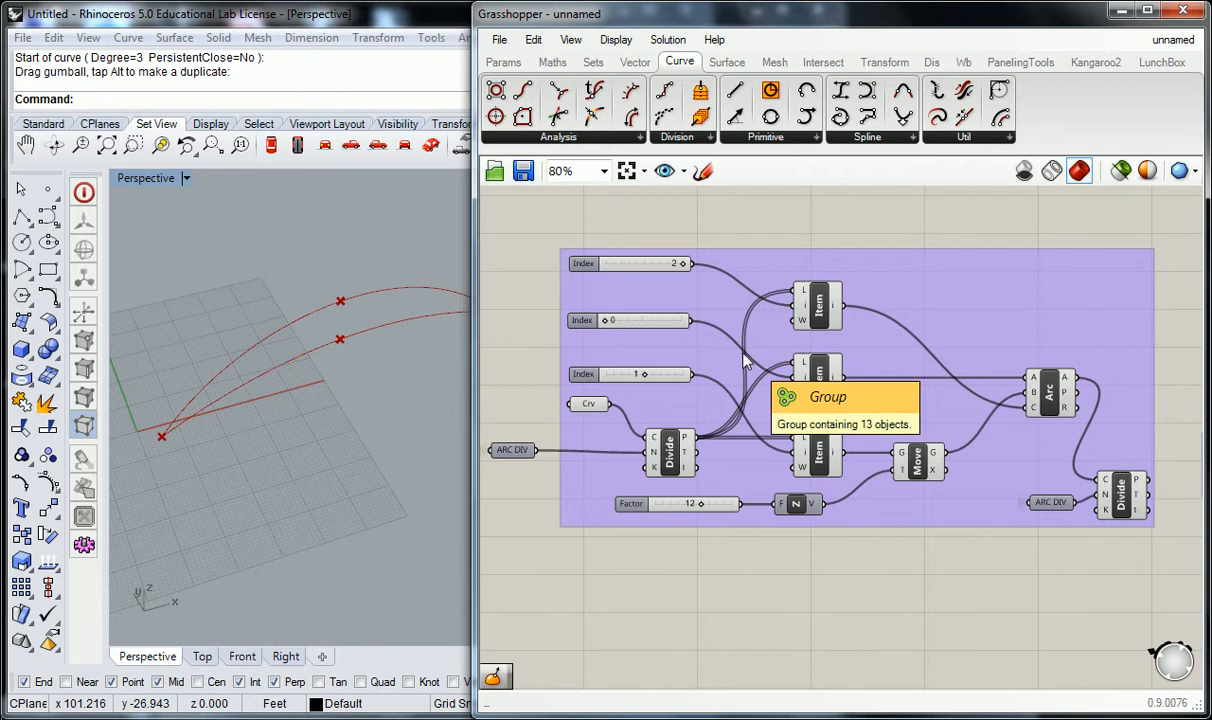
Select the arc group with its ARC DIV parameters to trace their hidden wires back to the slider
scroll(734, 407, "down", 5)
scroll(797, 400, "up", 3)
right_click_drag(668, 395, 957, 358)
scroll(935, 350, "down", 4)
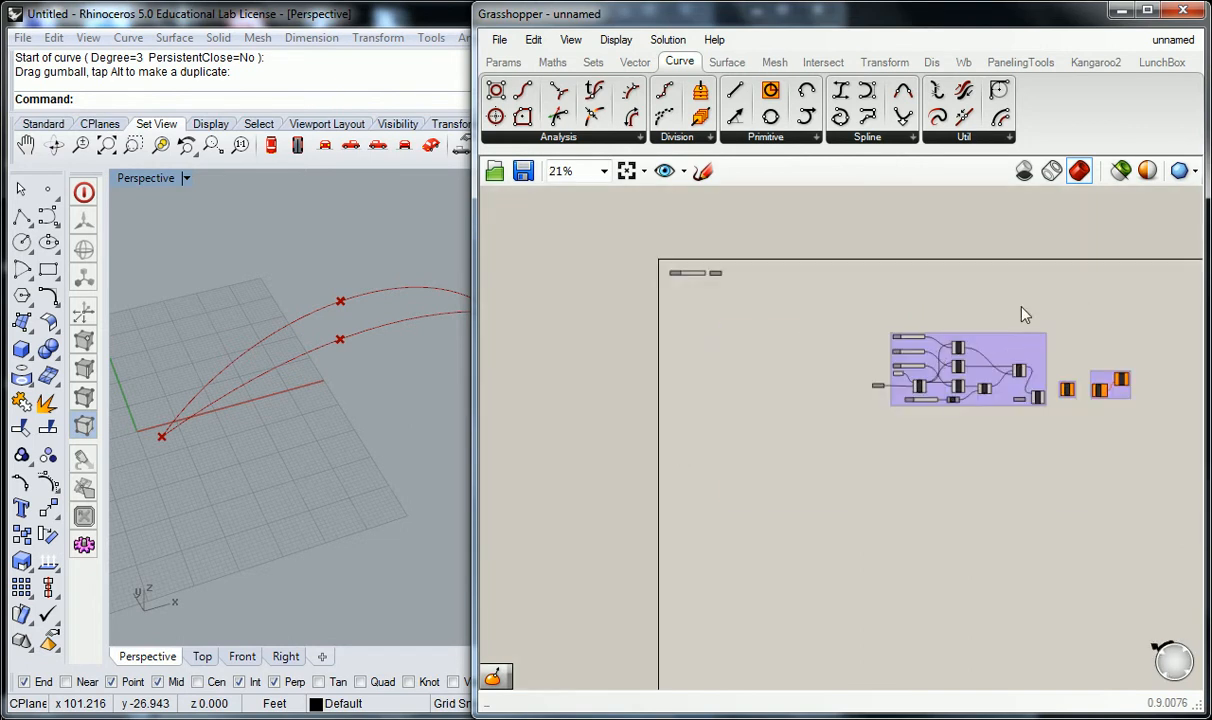
scroll(990, 338, "up", 2)
left_click_drag(1096, 360, 795, 446)
left_click(638, 406)
scroll(638, 406, "up", 1)
left_click_drag(1096, 293, 705, 531)
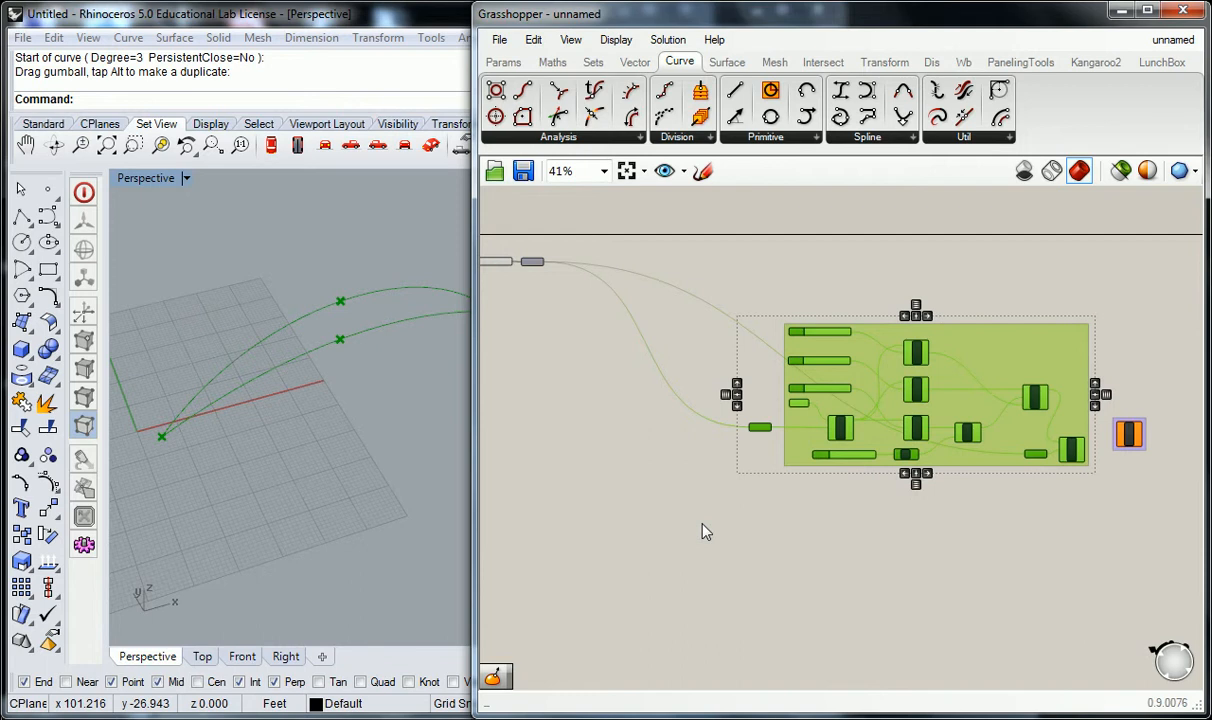
left_click(702, 525)
Examine the ARC DIV parameter after the slider, its stored data and the primitive parameter types available
right_click_drag(638, 375, 753, 406)
scroll(633, 293, "up", 5)
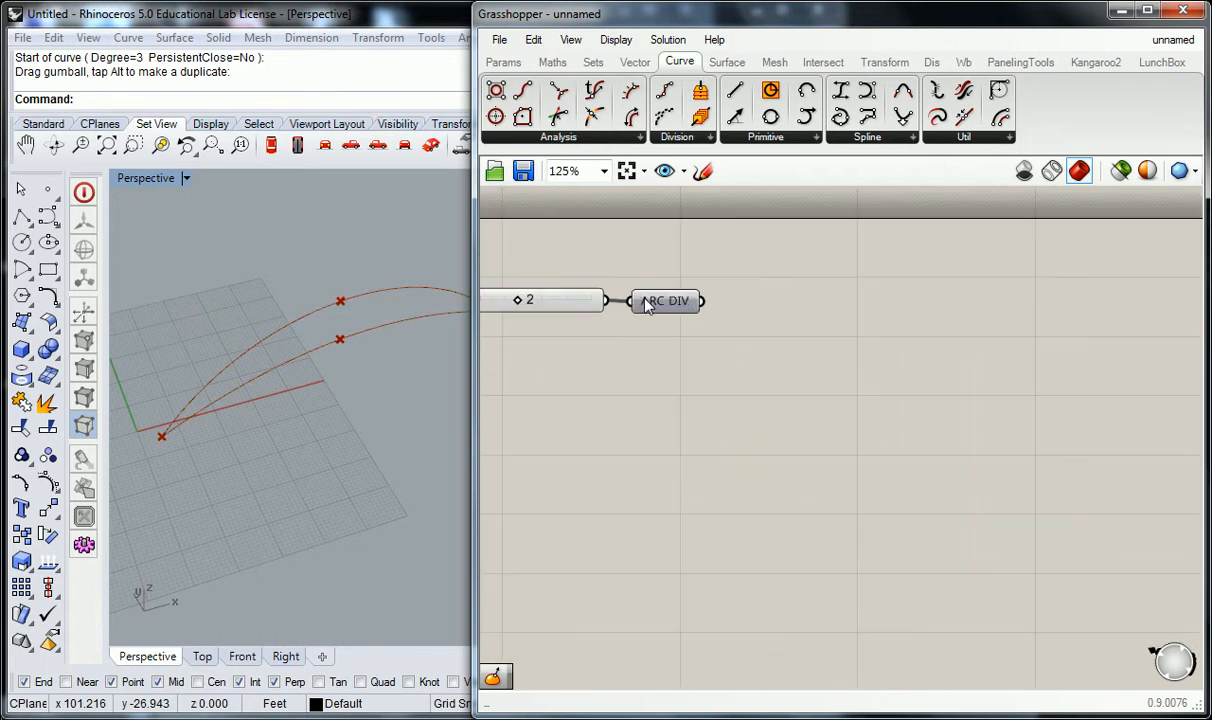
left_click_drag(647, 301, 648, 299)
left_click(686, 256)
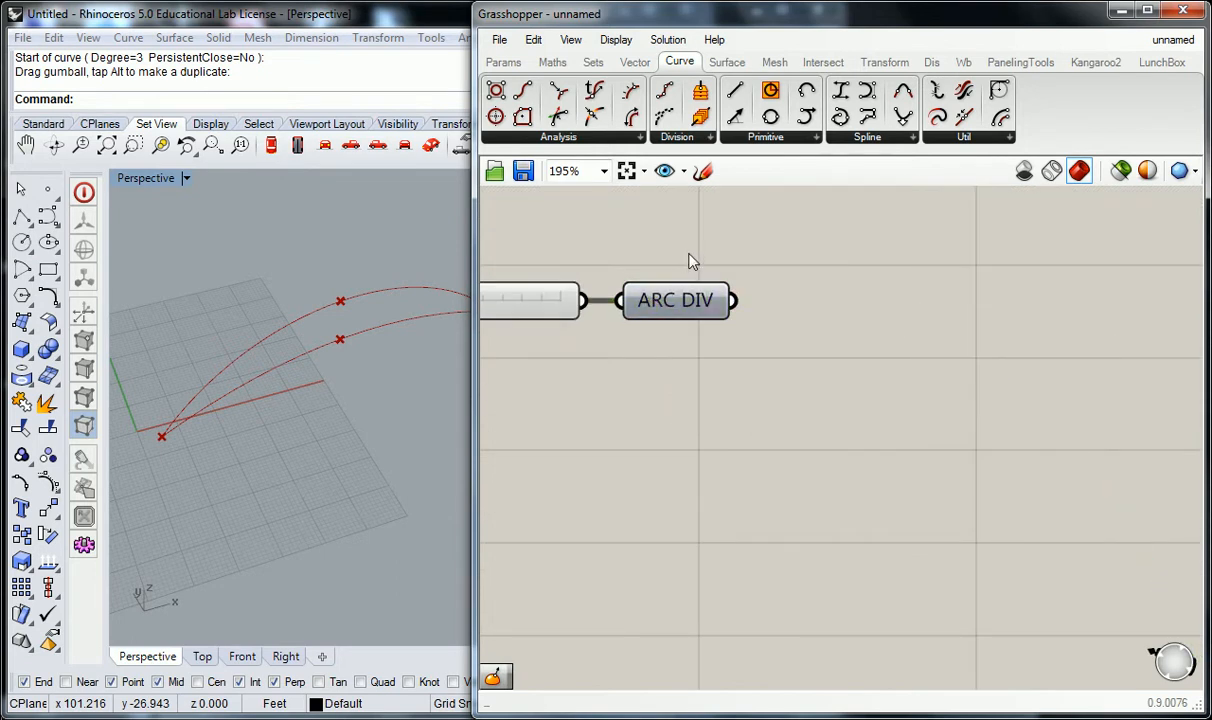
left_click(508, 64)
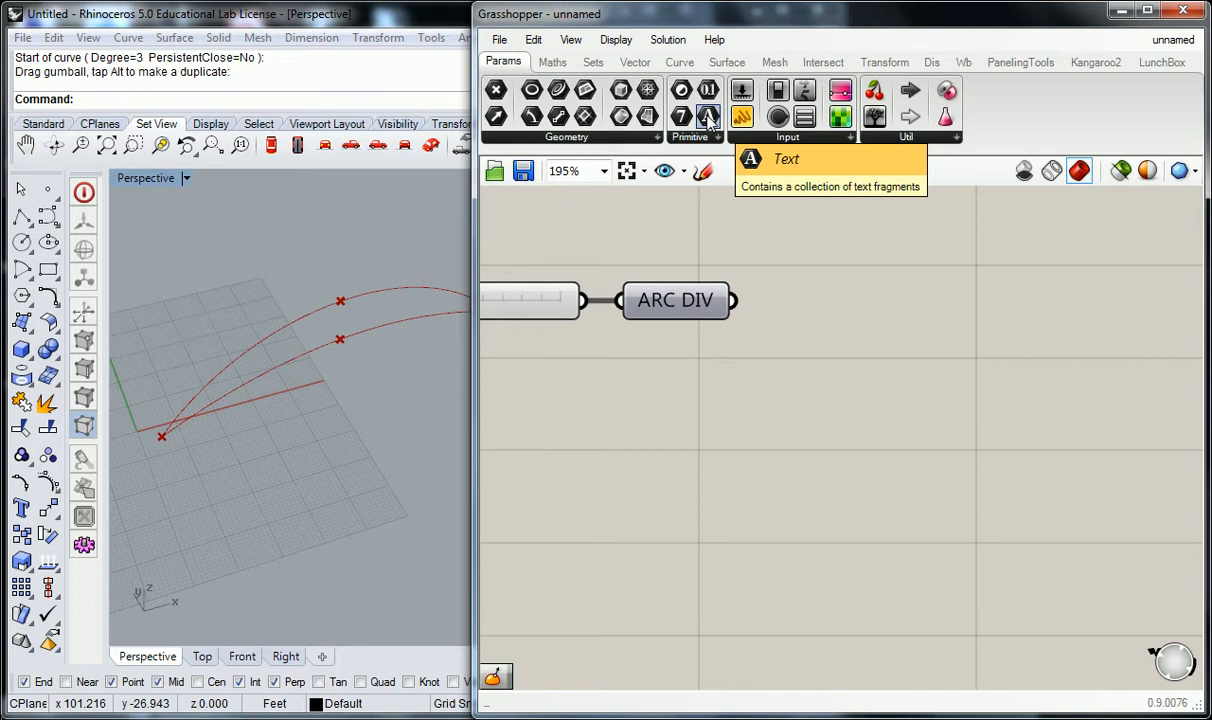
right_click_drag(680, 366, 884, 394)
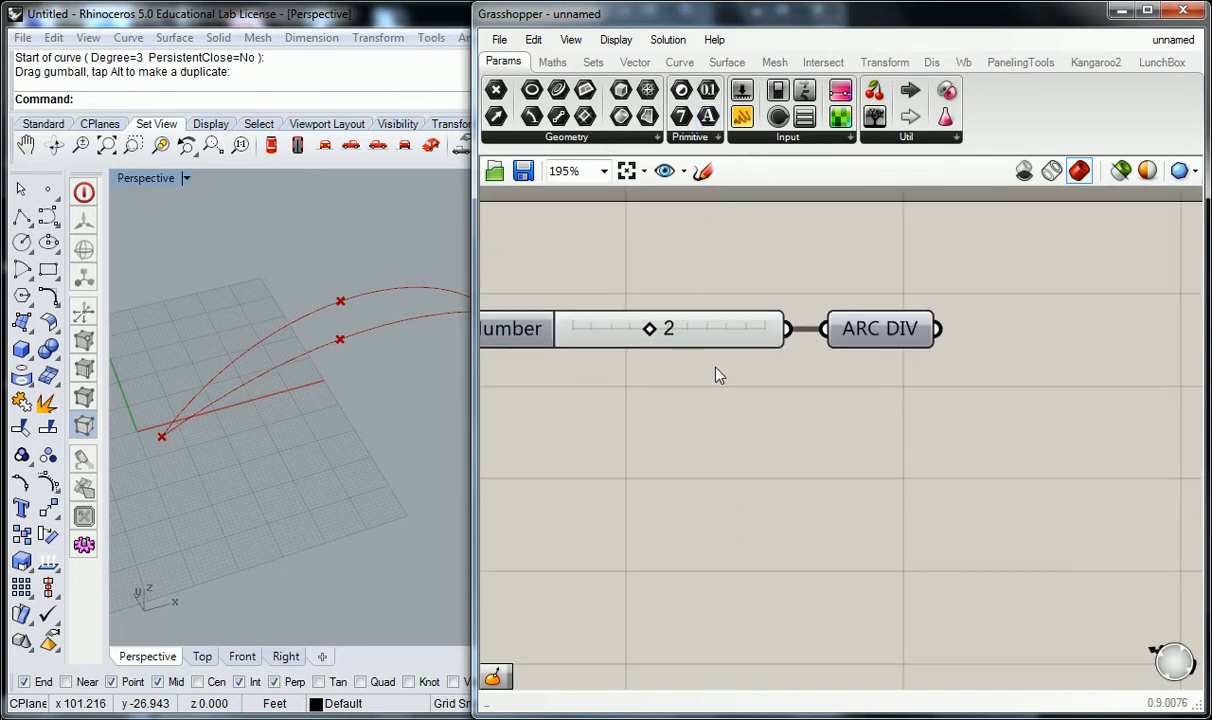
mouse_move(886, 342)
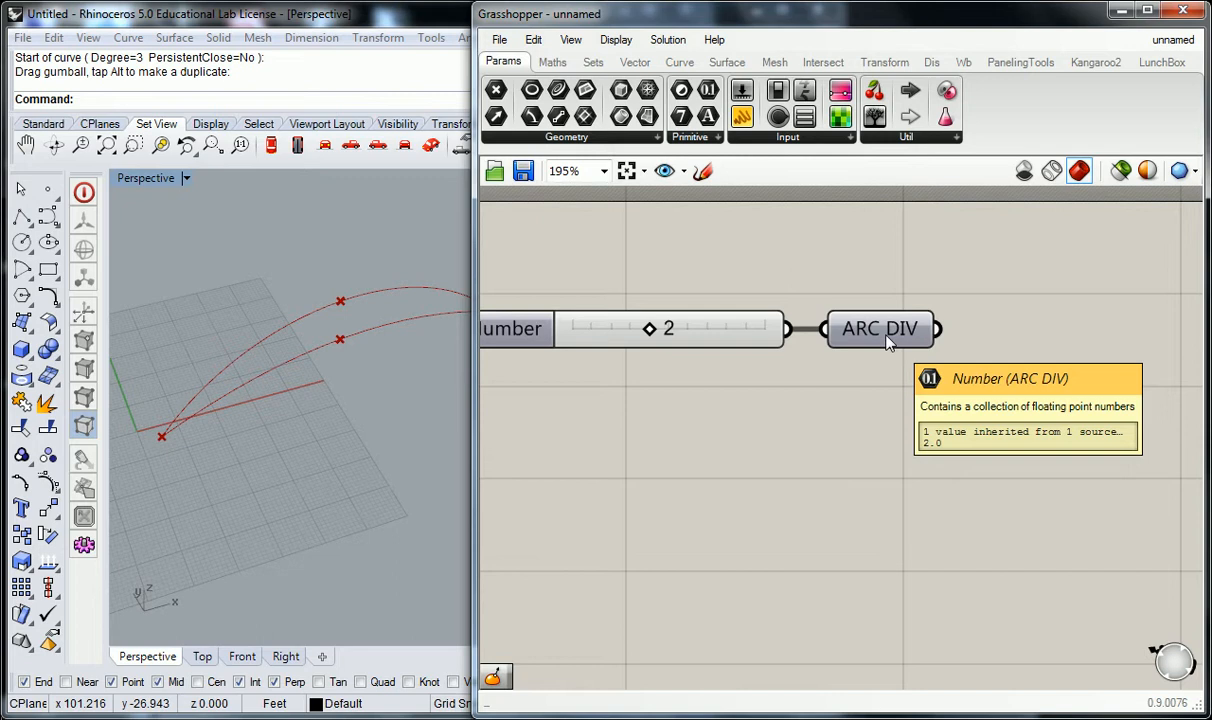
scroll(886, 342, "down", 7)
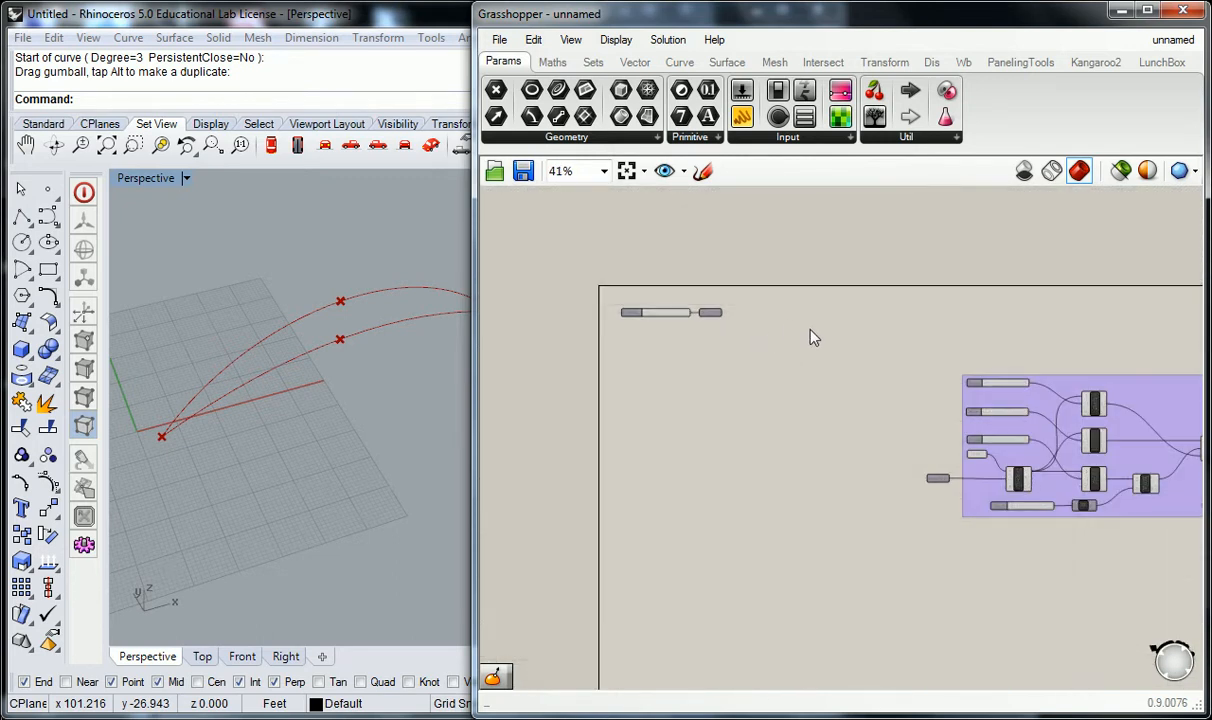
scroll(813, 325, "down", 2)
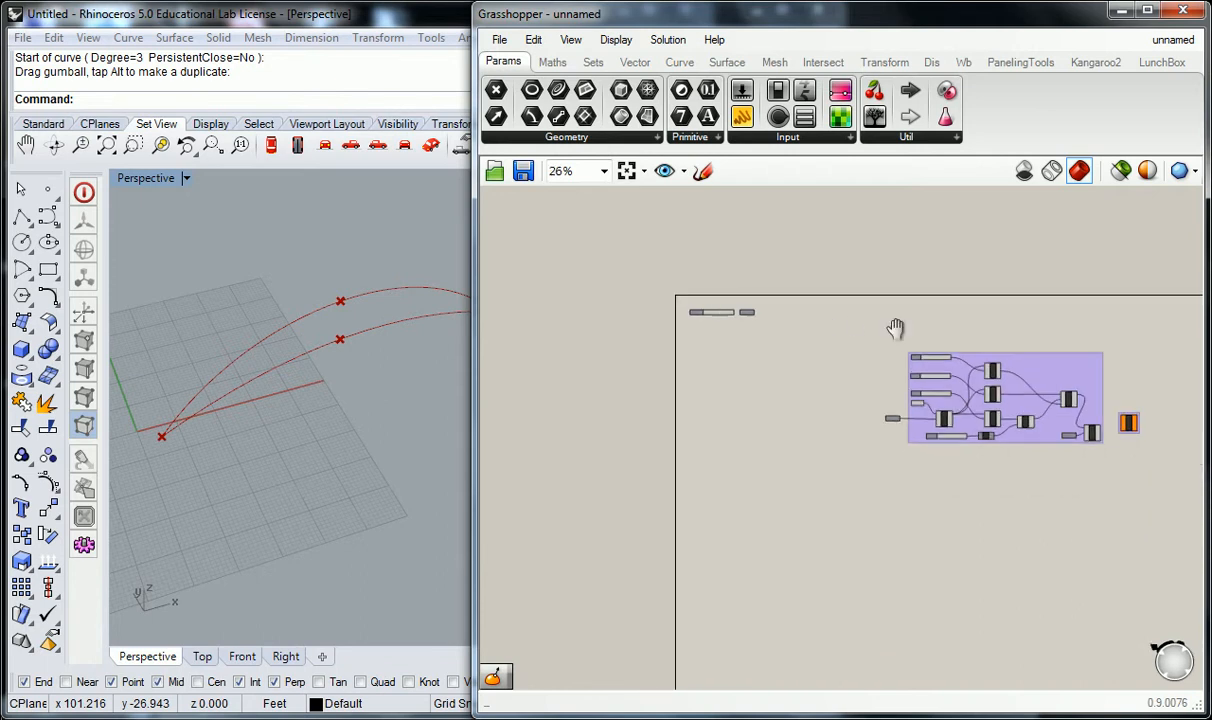
Add a Number parameter above the ARC DIV parameter beside the slider and look over its naming and wire options
left_click(870, 420)
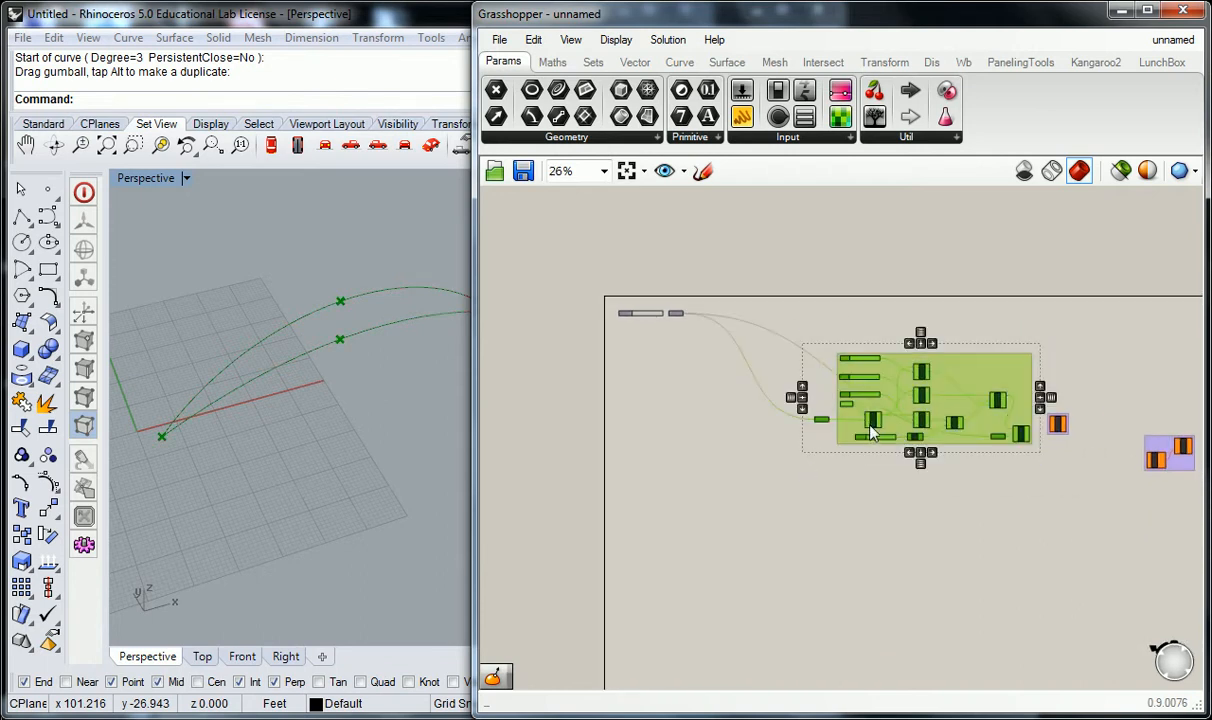
left_click_drag(870, 420, 802, 383)
scroll(658, 288, "up", 4)
left_click(723, 303)
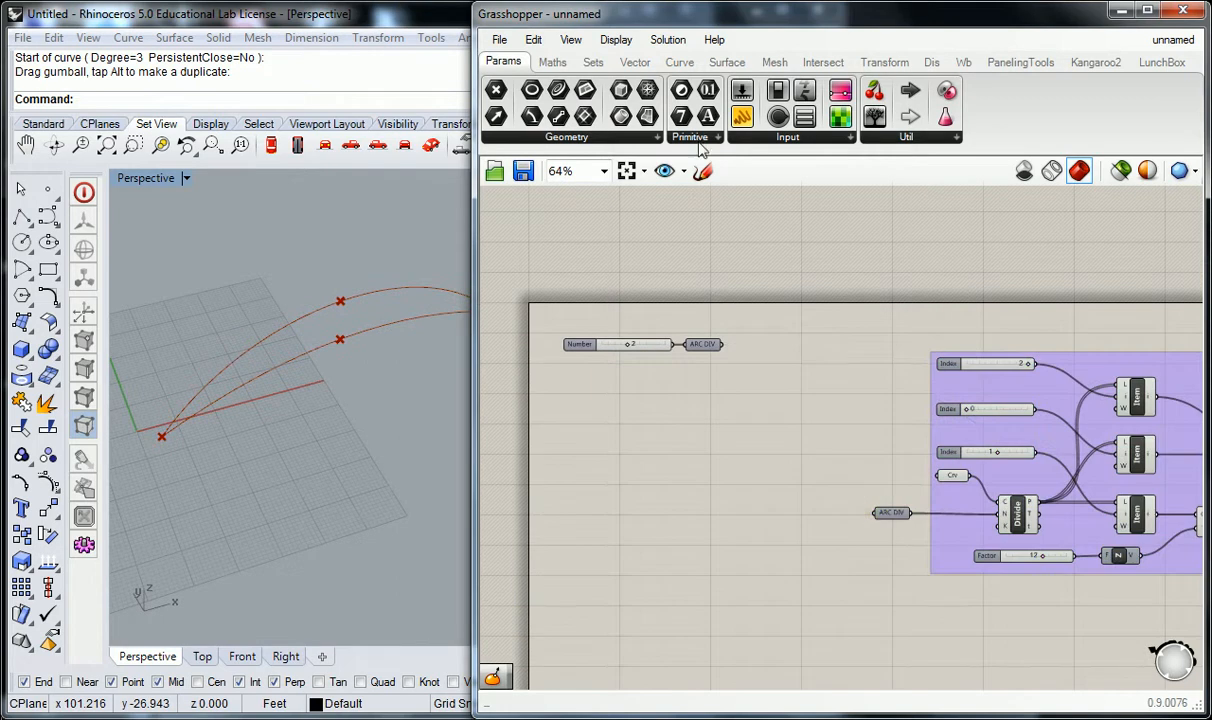
left_click_drag(709, 91, 714, 204)
left_click_drag(704, 333, 704, 330)
scroll(704, 330, "up", 3)
right_click(704, 312)
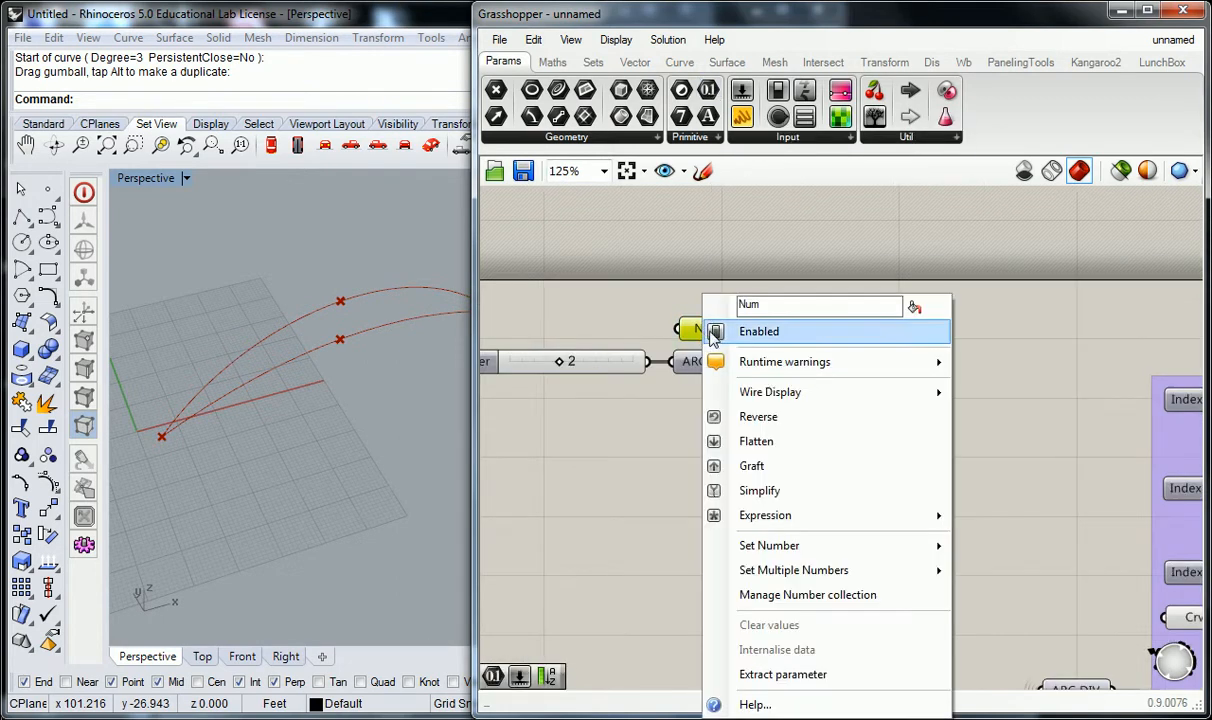
left_click(912, 312)
right_click_drag(833, 344, 917, 353)
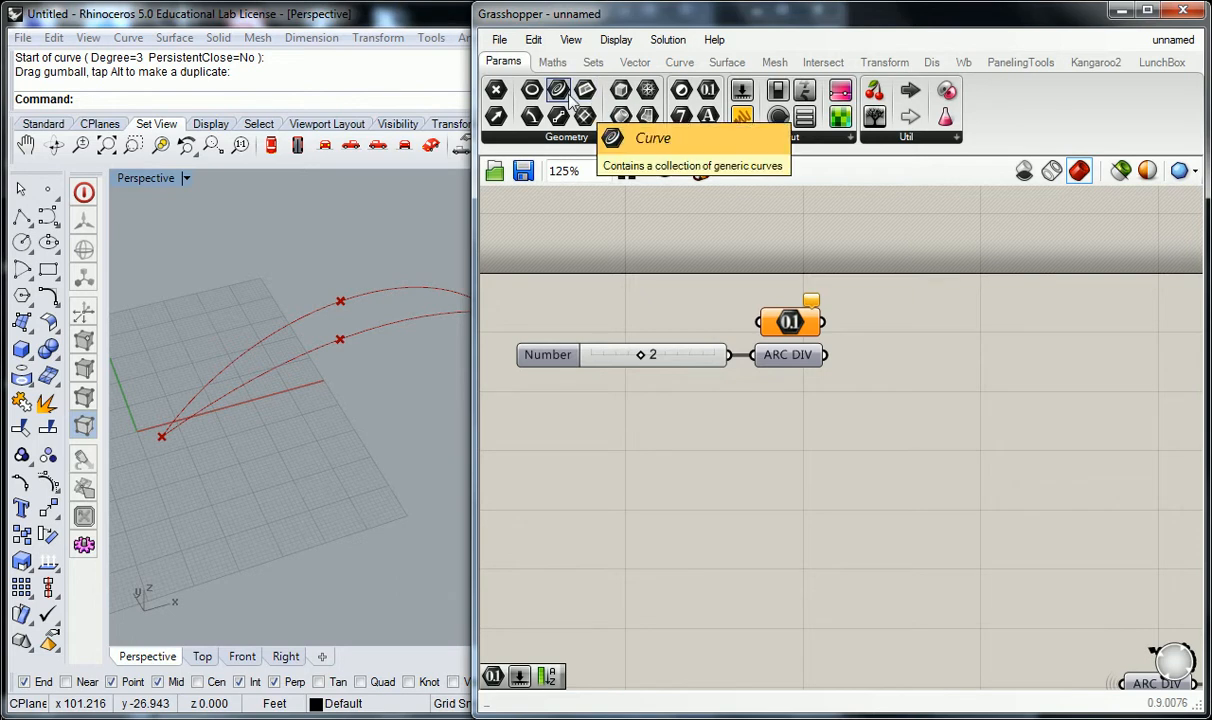
Ungroup the arc components and place the Crv parameter beneath the ARC DIV parameter that follows the slider
scroll(1067, 155, "down", 6)
right_click_drag(1091, 337, 963, 398)
scroll(834, 337, "up", 4)
left_click(863, 380)
left_click_drag(963, 398, 545, 262)
right_click(658, 316)
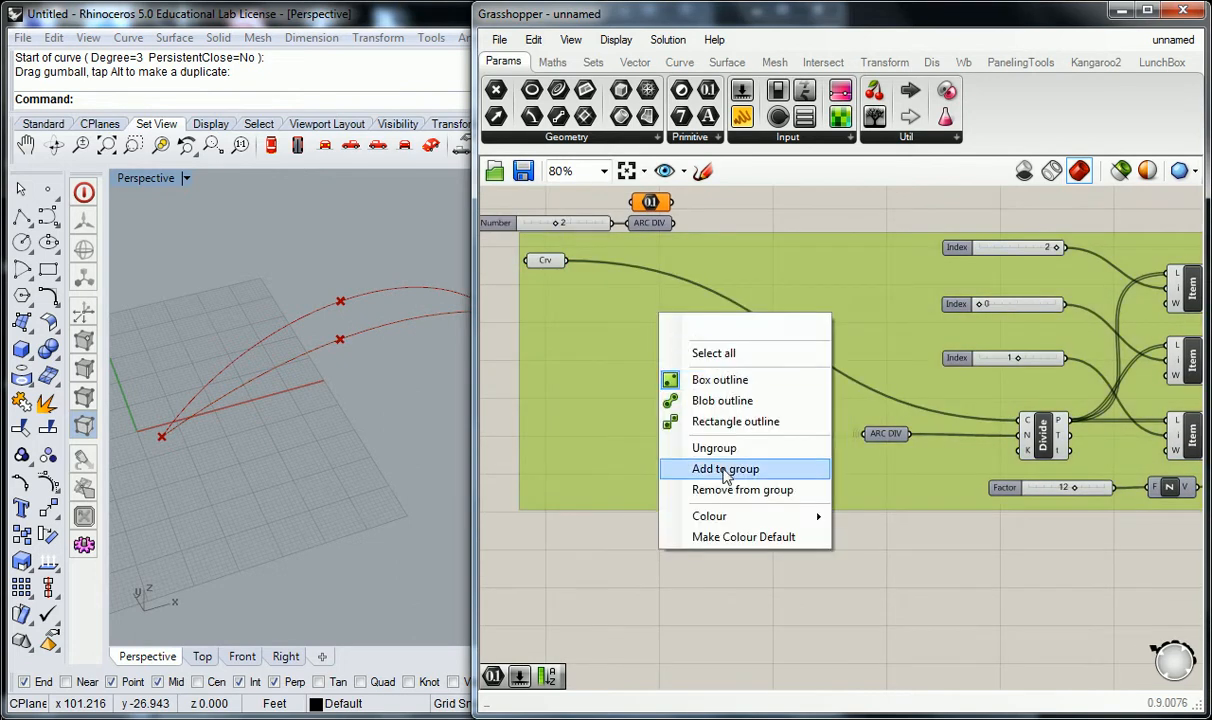
left_click(724, 452)
right_click_drag(568, 297, 699, 338)
left_click_drag(663, 298, 773, 303)
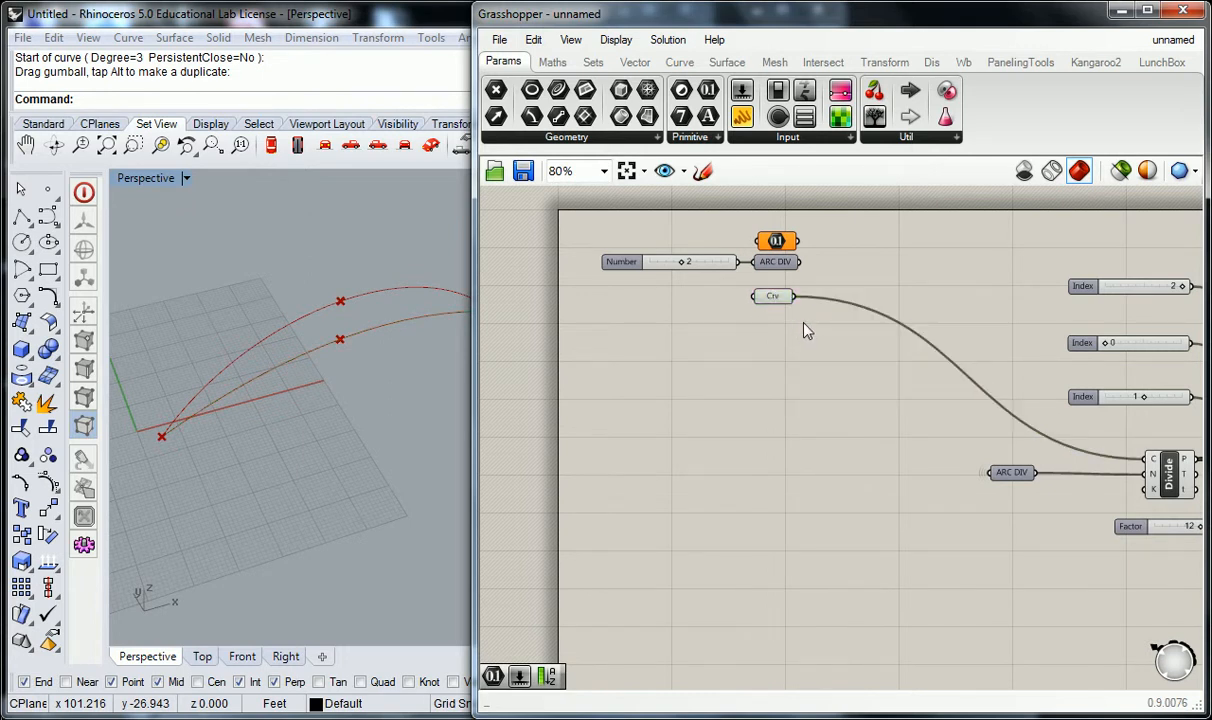
Duplicate the Crv parameter beside the original and feed the copy from the original's output
scroll(775, 305, "up", 2)
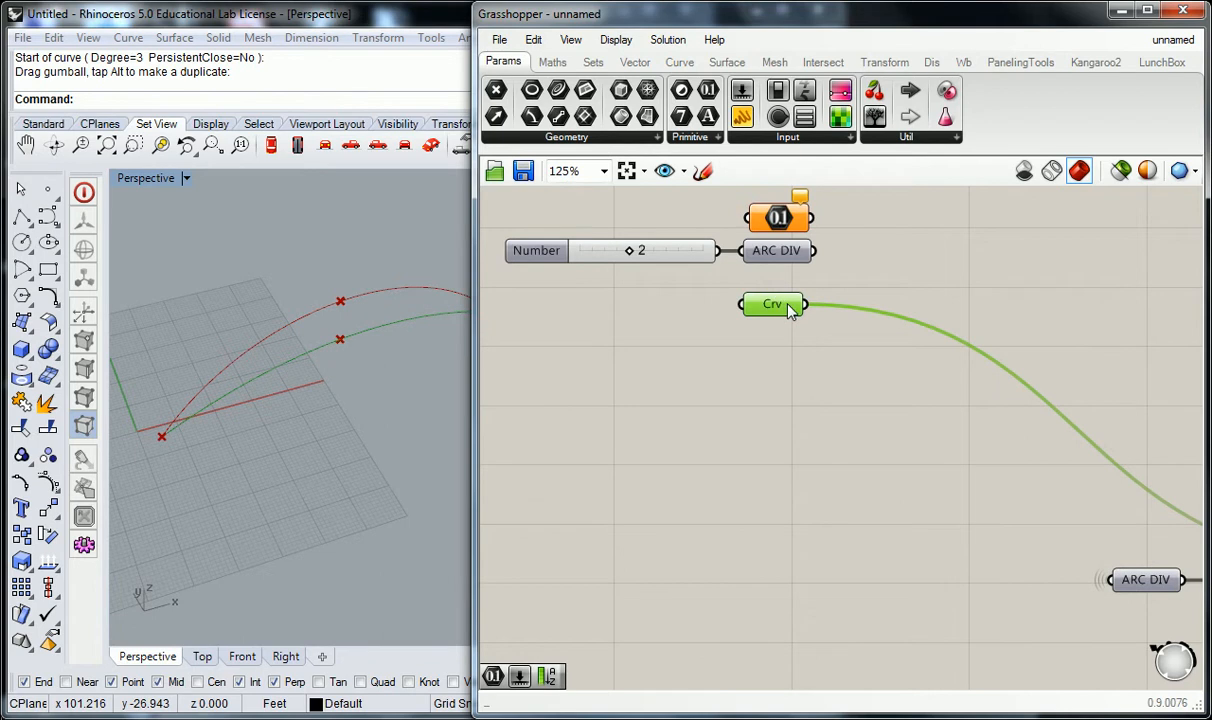
key("ctrl+v")
left_click_drag(796, 314, 865, 323)
Rename both the original Crv parameter and its copy to BASE CRV
right_click(773, 309)
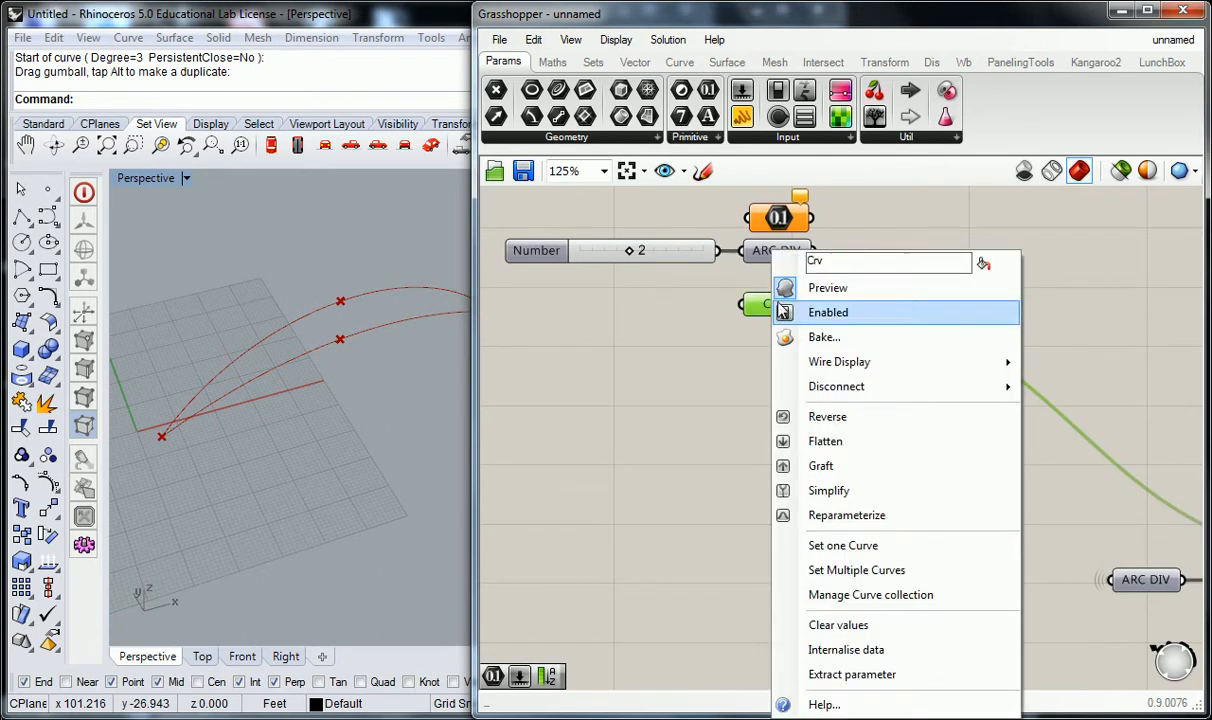
left_click_drag(855, 265, 760, 265)
type("BASE CRV")
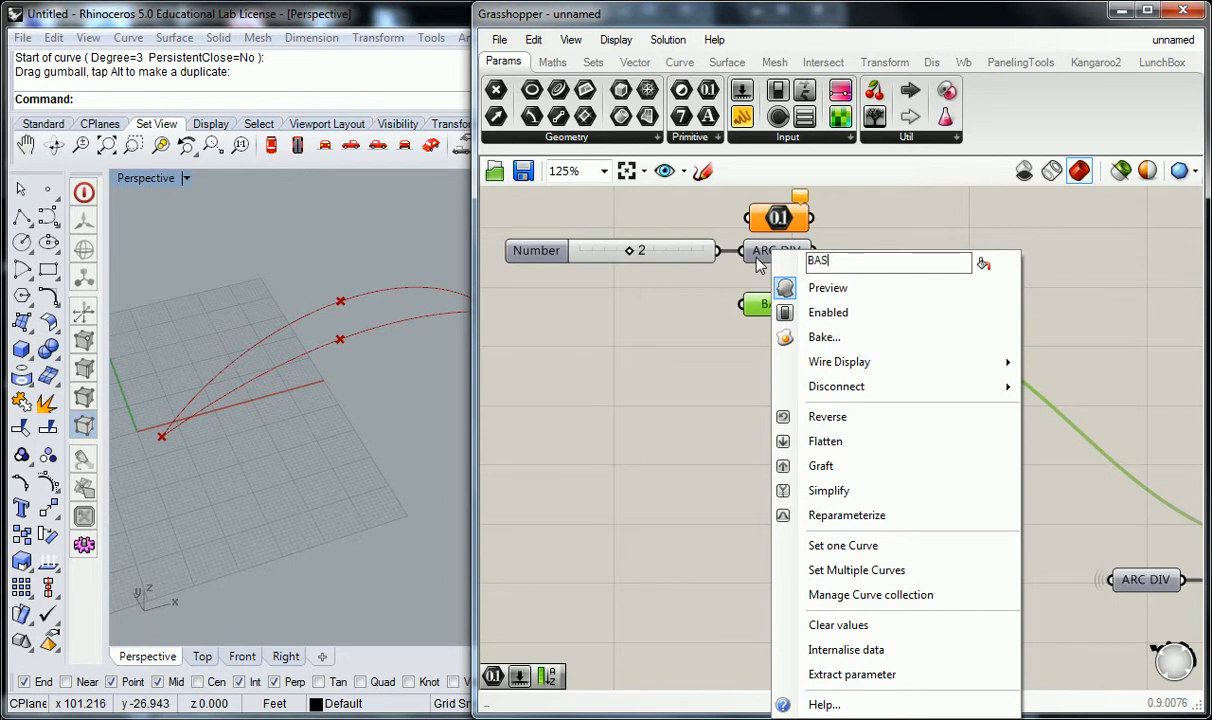
left_click(858, 241)
left_click(866, 318)
right_click(866, 318)
left_click_drag(945, 262, 860, 263)
type("BASE CRV")
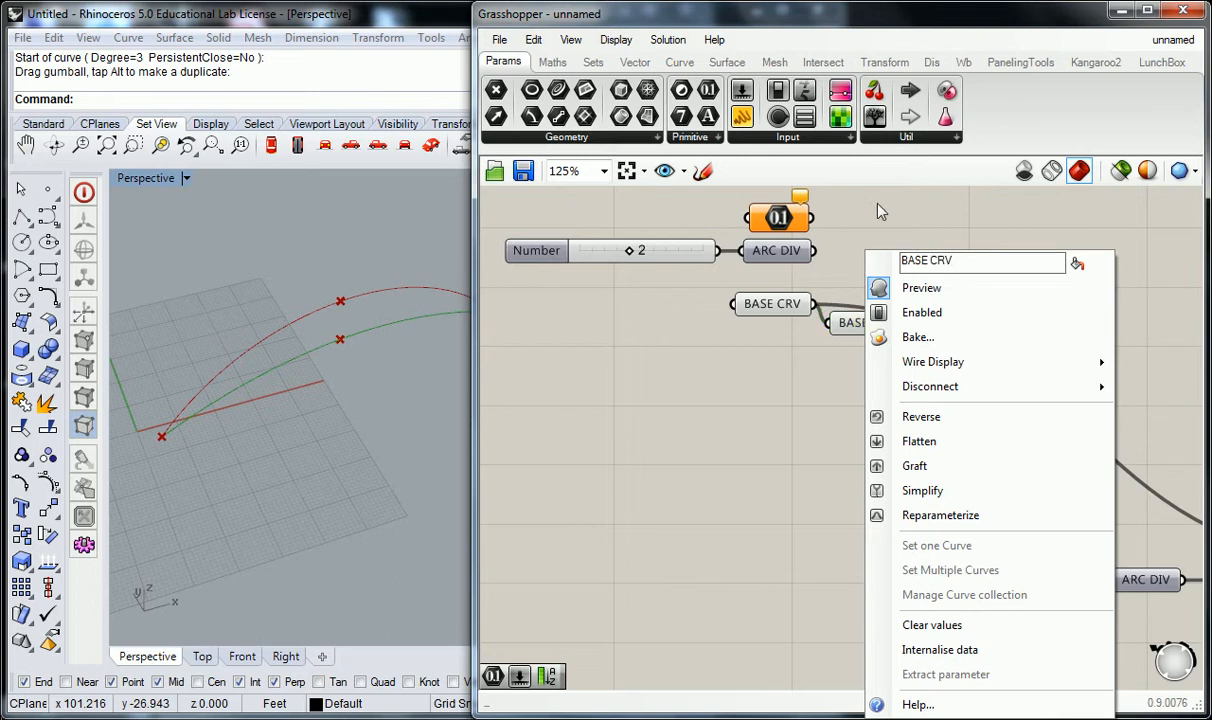
key("Return")
Set the wire display of the copied BASE CRV parameter to Hidden
right_click_drag(926, 297, 866, 314)
left_click(866, 341)
right_click(835, 340)
mouse_move(903, 366)
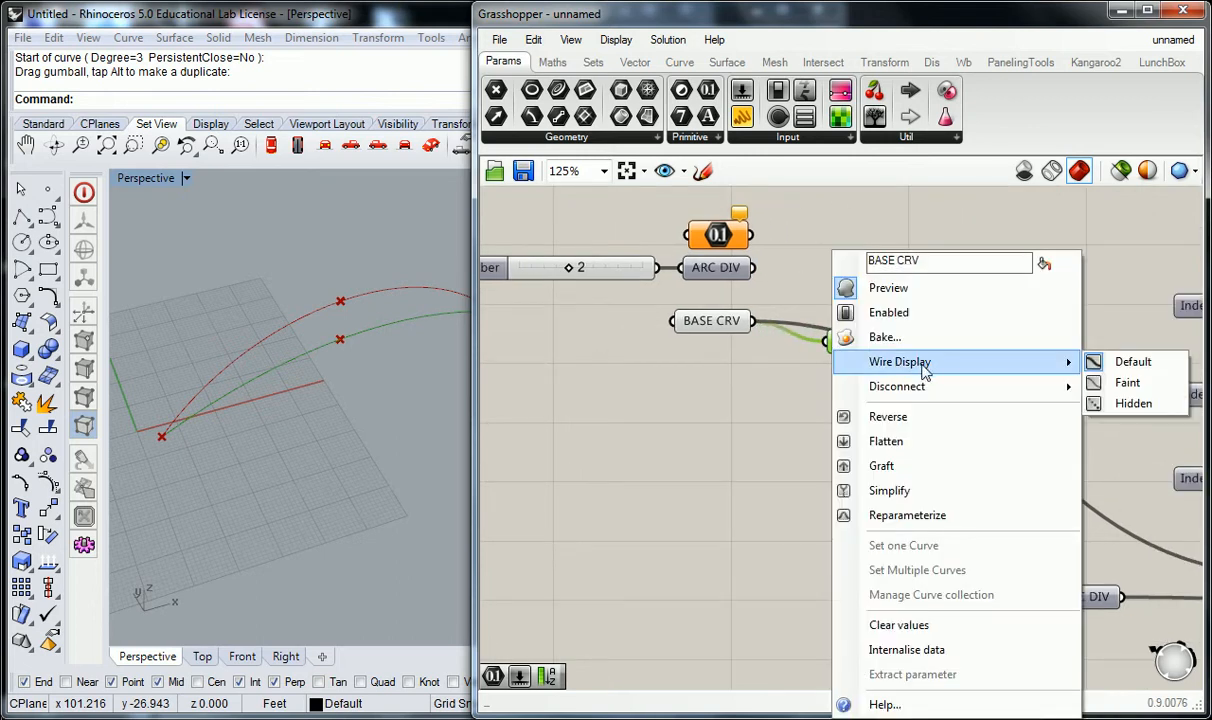
left_click(1123, 403)
Feed the first Divide component's C input from the BASE CRV copy, placing it beside Divide with ARC DIV directly beneath
scroll(718, 352, "down", 4)
left_click_drag(712, 337, 897, 456)
scroll(897, 456, "up", 4)
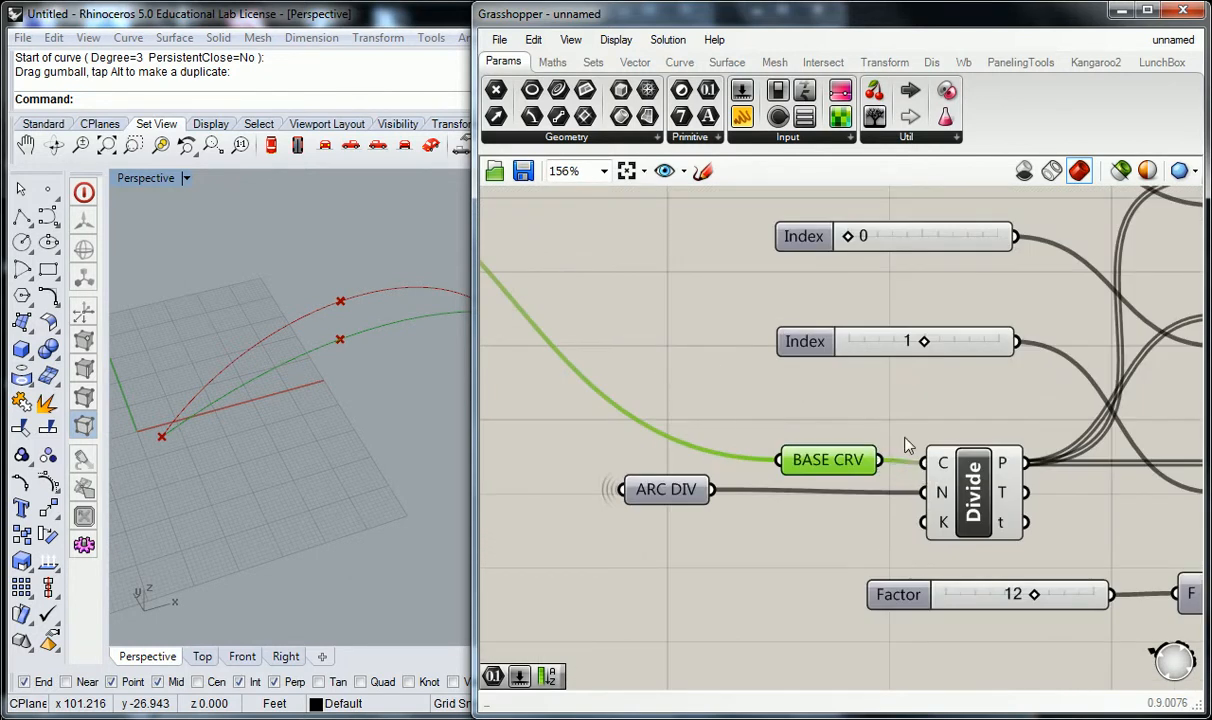
scroll(850, 460, "down", 5)
scroll(800, 450, "up", 2)
left_click_drag(800, 449, 826, 449)
left_click(746, 356)
Group the number slider with the source ARC DIV and BASE CRV parameters
scroll(755, 350, "down", 1)
scroll(654, 328, "up", 5)
right_click_drag(684, 344, 787, 376)
scroll(741, 355, "down", 3)
left_click_drag(547, 218, 758, 390)
key("ctrl+g")
Group all arc components, from the Index sliders to the final Divide, together with their BASE CRV and ARC DIV relays
right_click_drag(900, 345, 552, 234)
scroll(740, 288, "down", 2)
scroll(680, 320, "down", 1)
scroll(677, 320, "up", 2)
left_click_drag(552, 234, 940, 466)
key("ctrl+g")
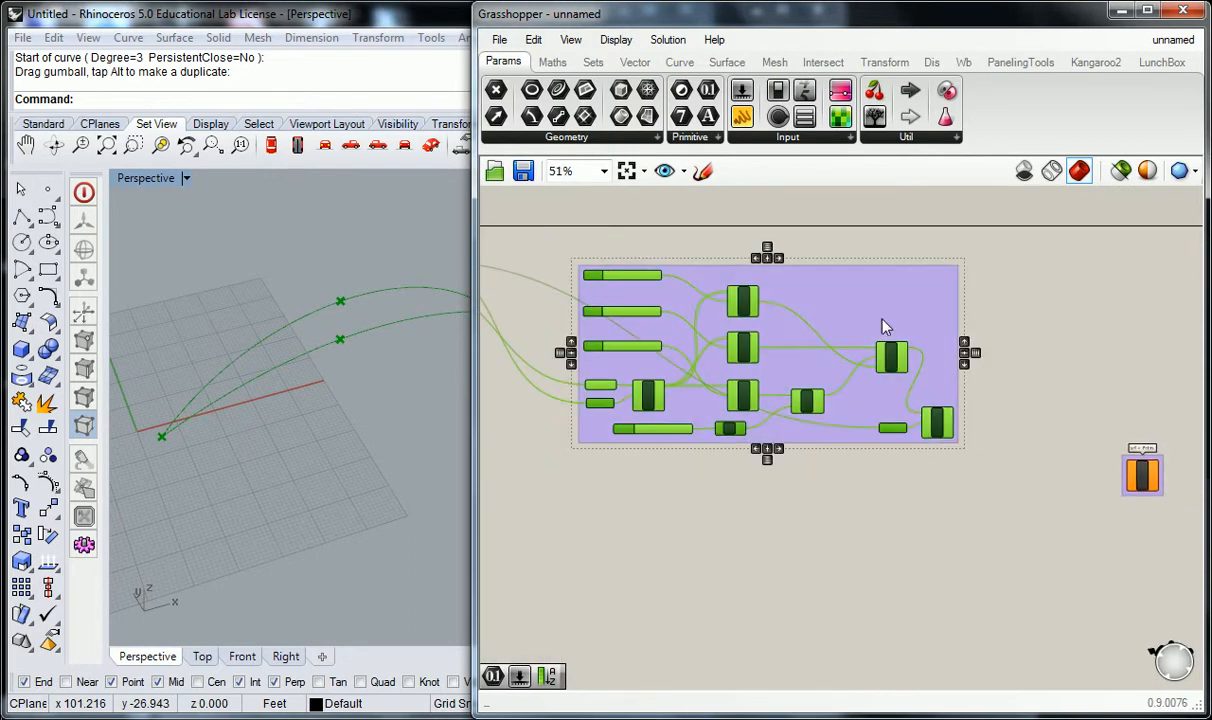
left_click(793, 238)
scroll(1004, 447, "up", 2)
right_click_drag(1004, 447, 871, 436)
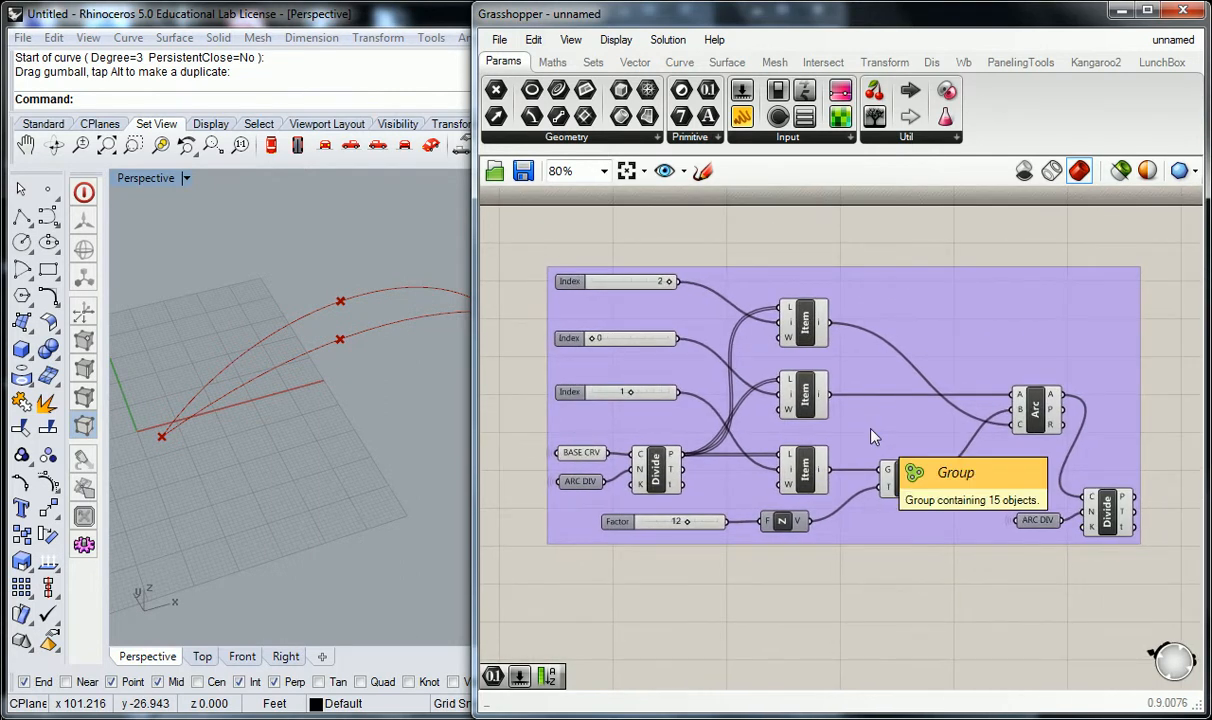